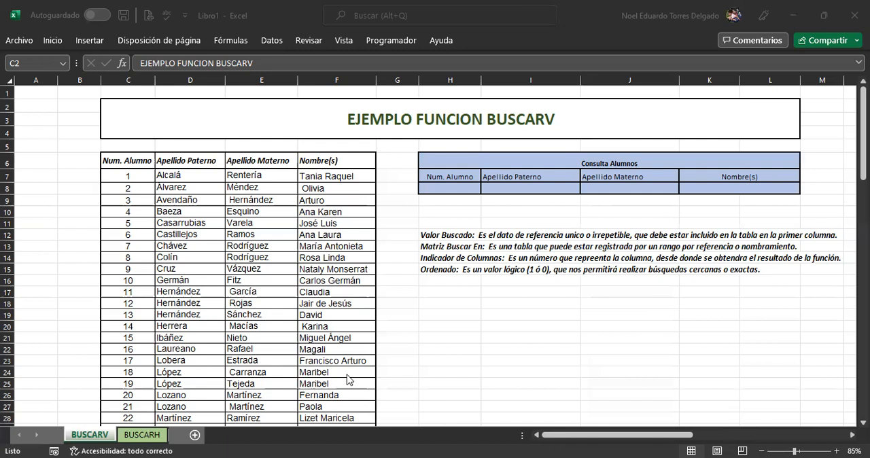
Step: Examine the student table for first names and paternal surnames shared by several students
drag(347, 374, 347, 384)
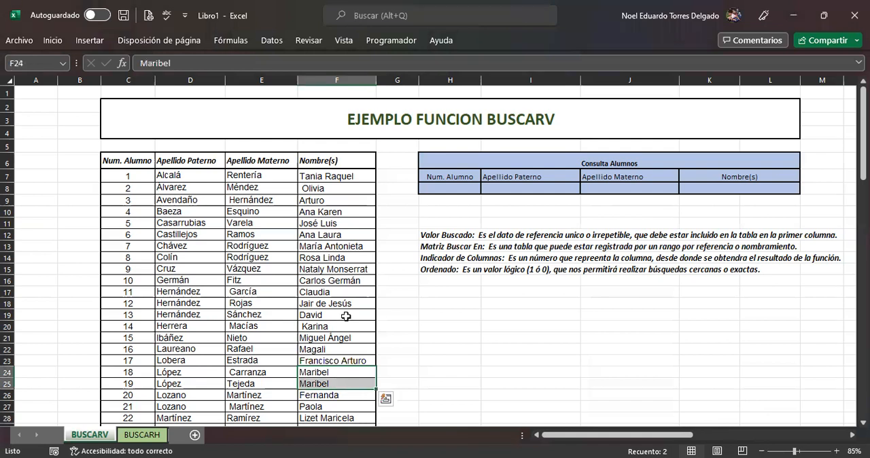
scroll(346, 317, down, 4)
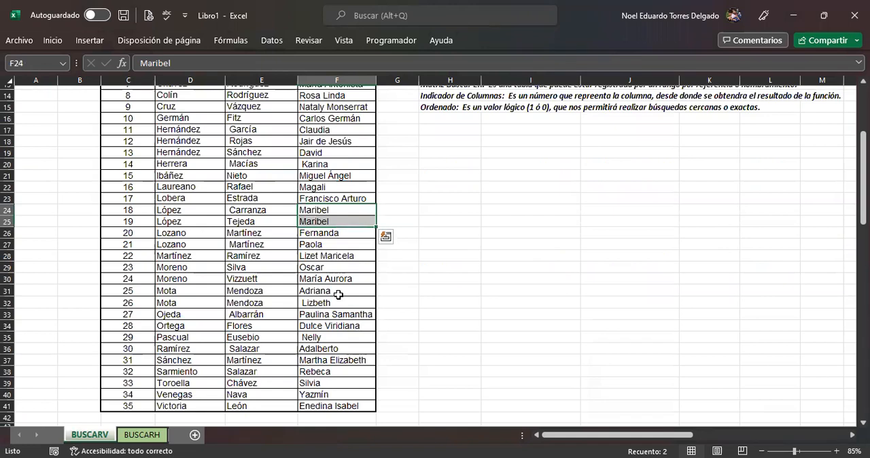
scroll(338, 294, up, 1)
scroll(338, 294, up, 1)
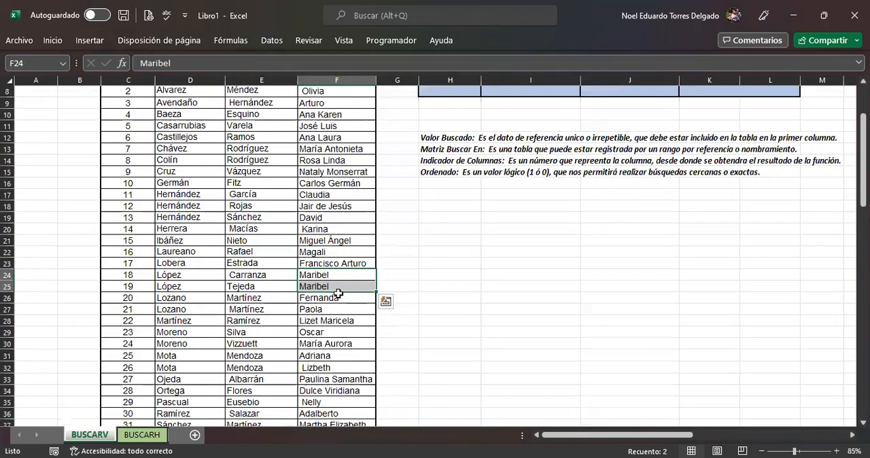
scroll(338, 295, up, 2)
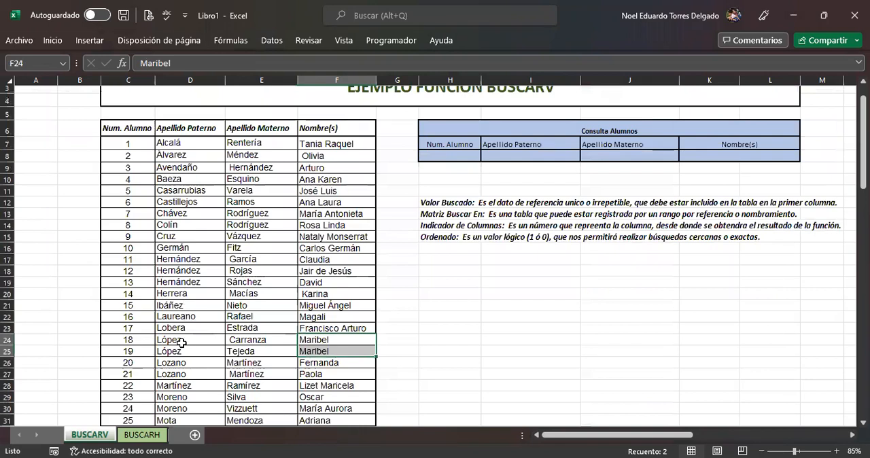
drag(182, 341, 184, 349)
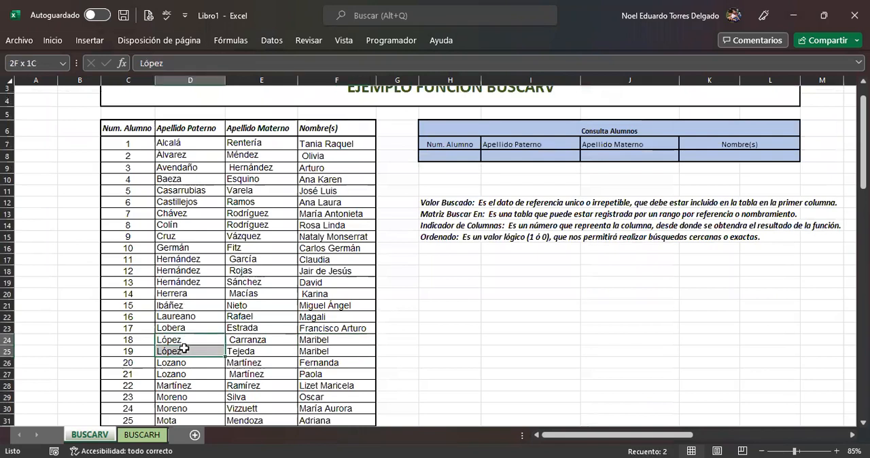
drag(183, 397, 183, 406)
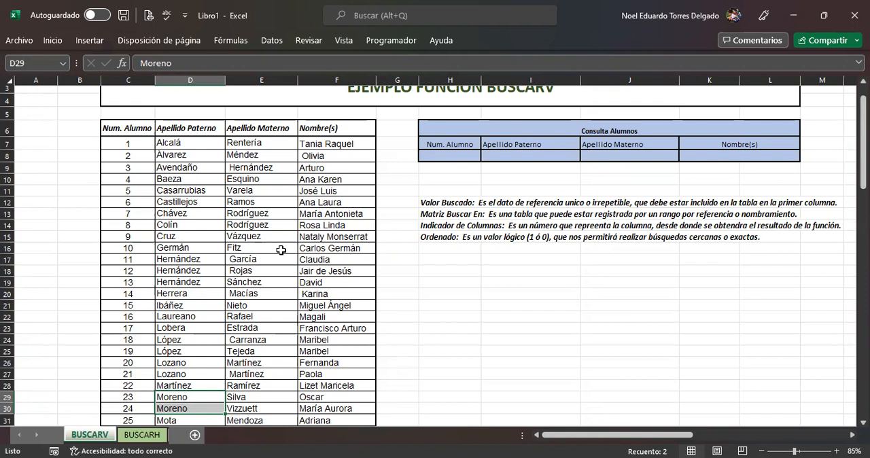
scroll(281, 250, up, 1)
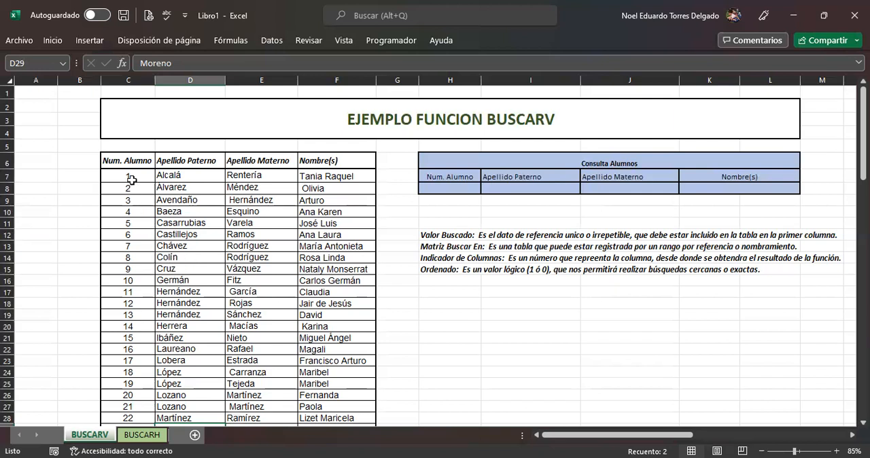
Step: Examine the Num. Alumno column, the row of student 11 and the cells of the Consulta Alumnos table
drag(131, 177, 146, 397)
scroll(125, 223, up, 5)
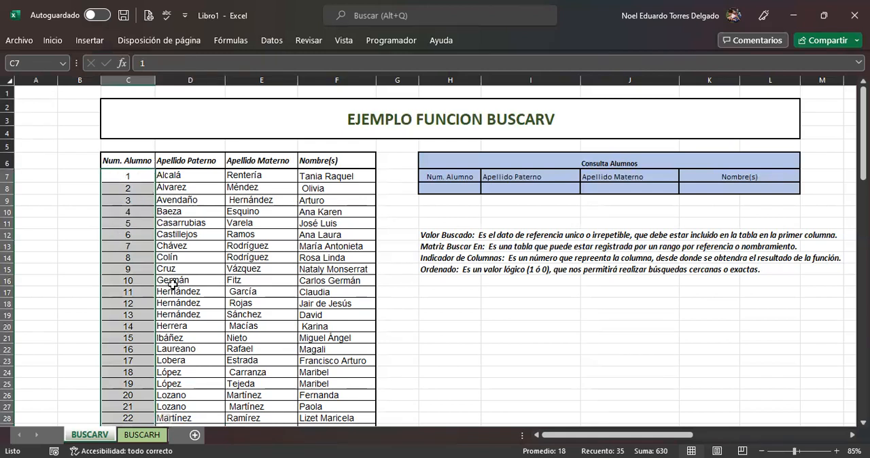
drag(127, 291, 622, 294)
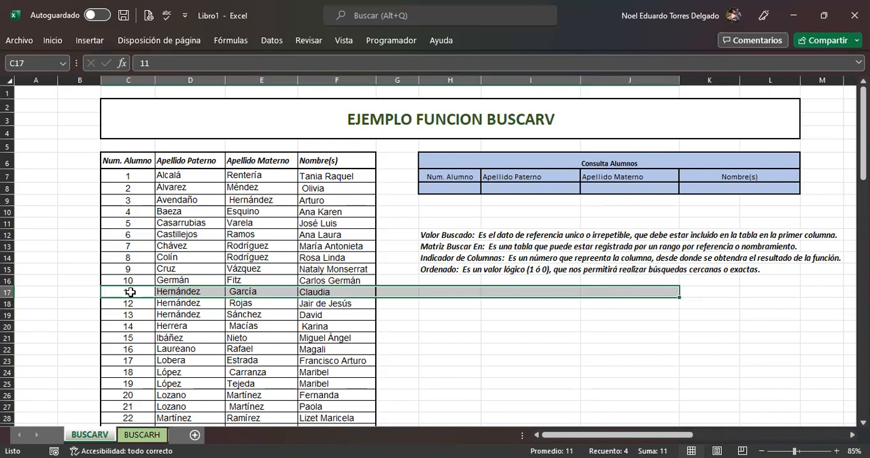
click(129, 175)
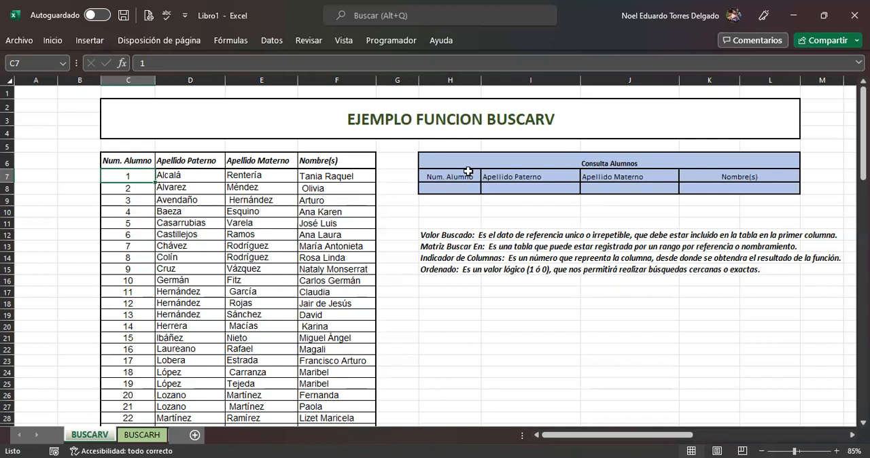
drag(506, 161, 509, 189)
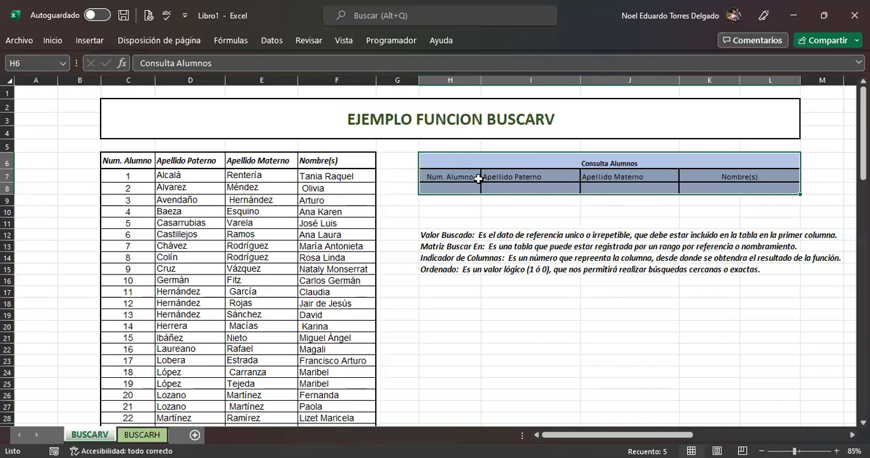
click(608, 188)
click(712, 185)
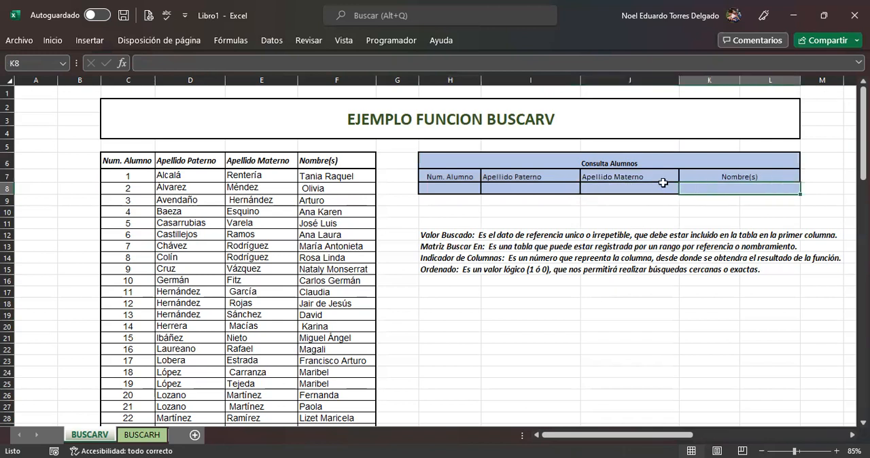
Step: Start a data validation rule of type Lista for cell H8, below Num. Alumno in the Consulta Alumnos table
click(443, 187)
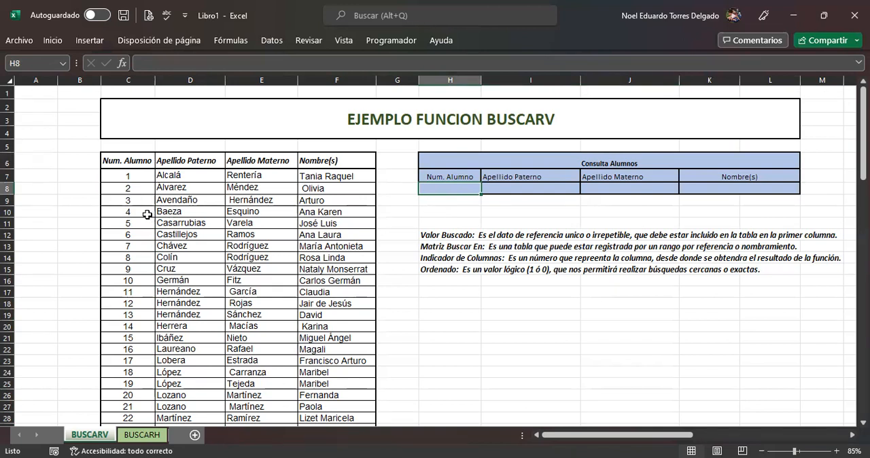
scroll(145, 213, down, 4)
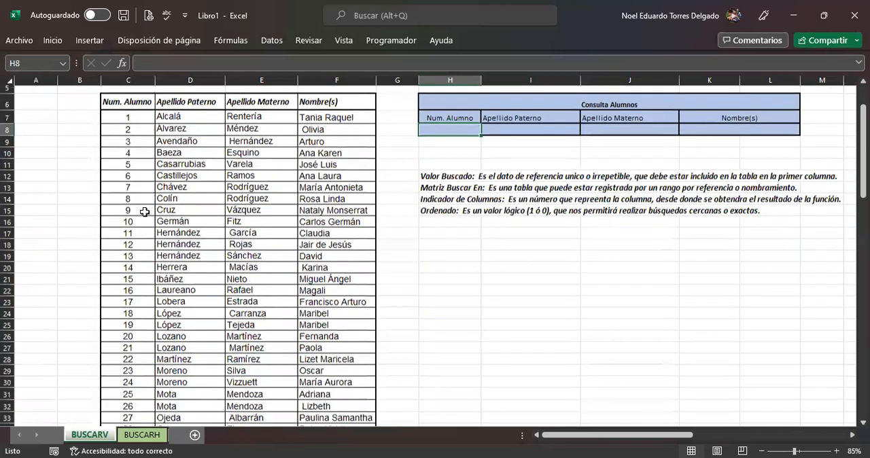
scroll(145, 211, down, 2)
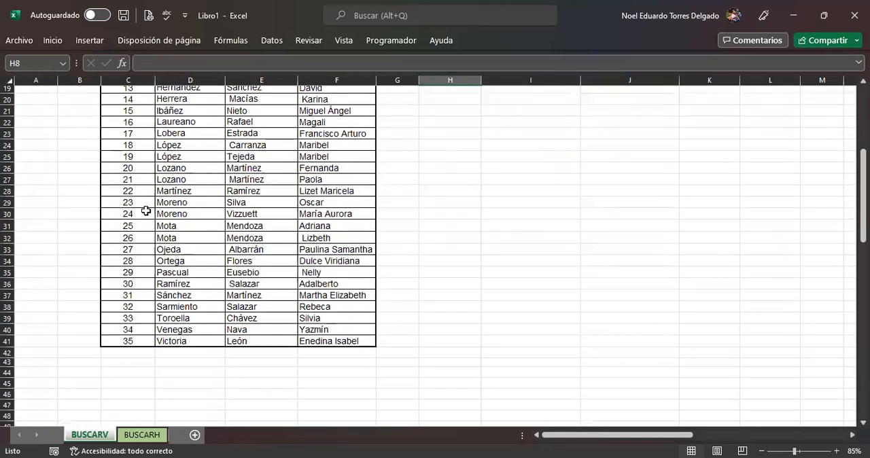
scroll(149, 207, up, 3)
scroll(148, 207, up, 3)
scroll(149, 206, down, 4)
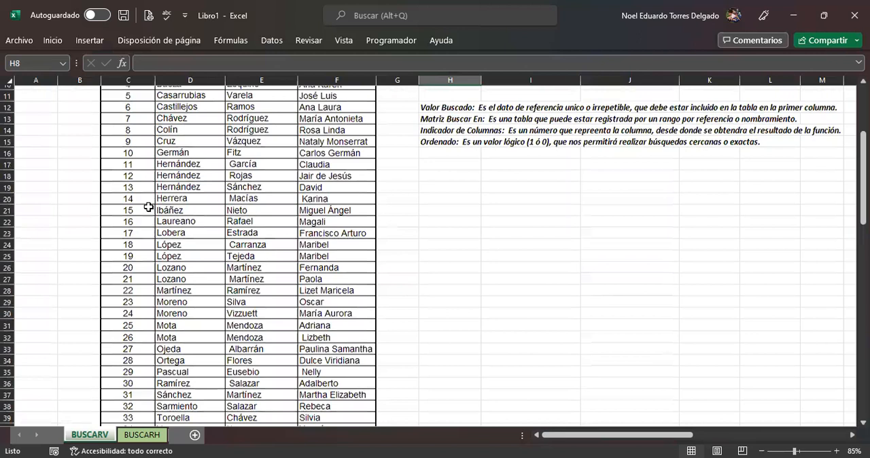
scroll(149, 206, up, 4)
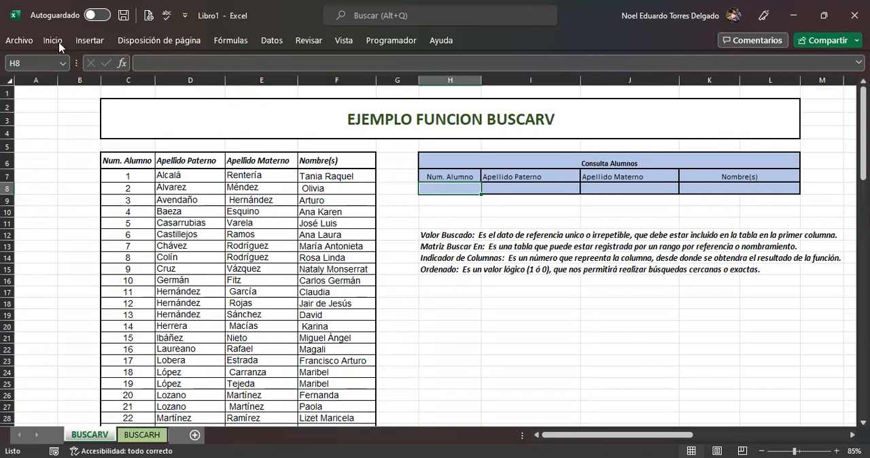
key(alt+Tab)
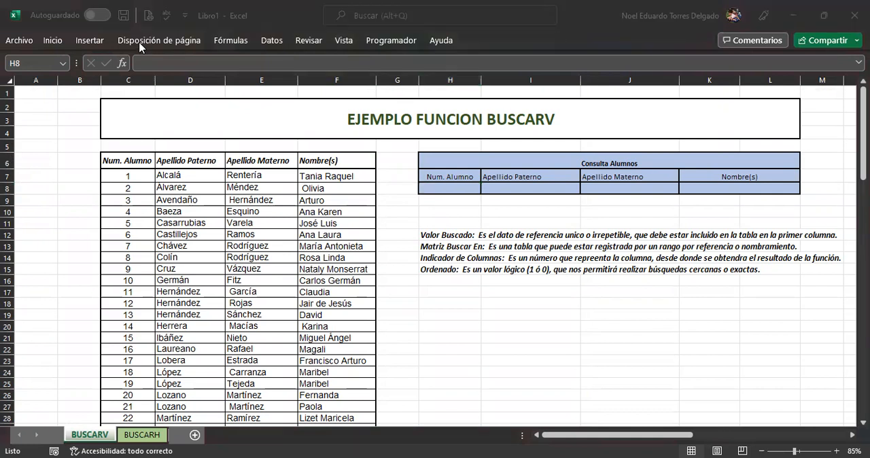
key(alt+Tab)
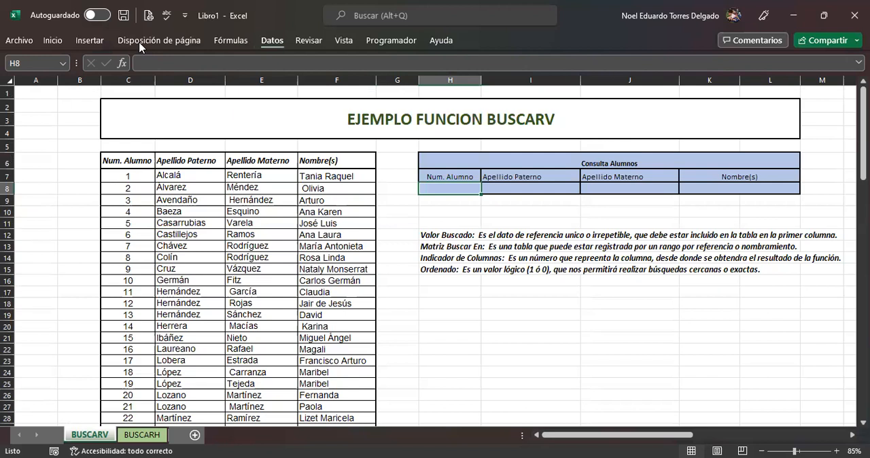
key(ctrl+F1)
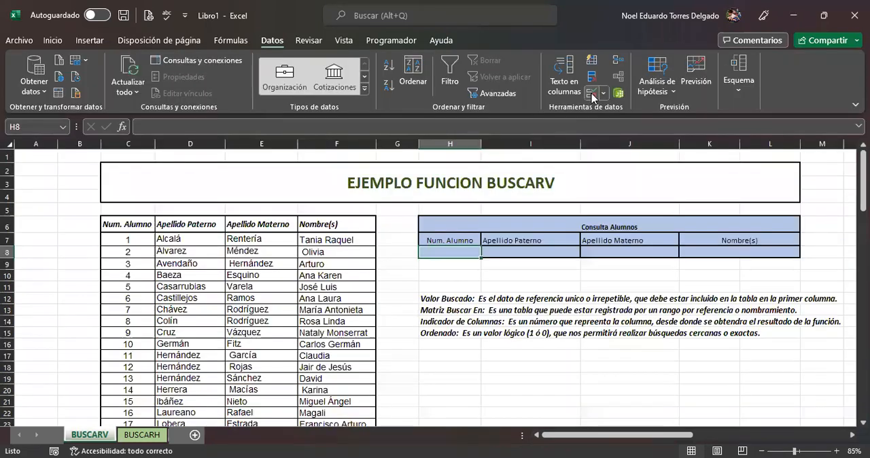
click(592, 96)
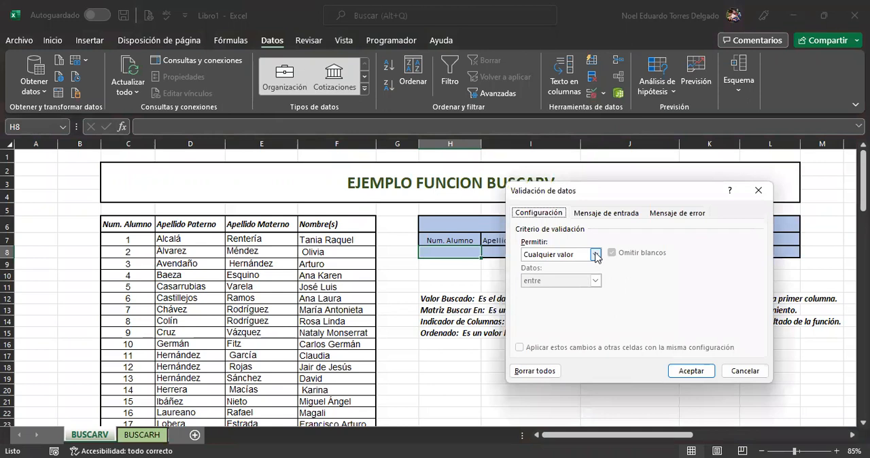
click(596, 255)
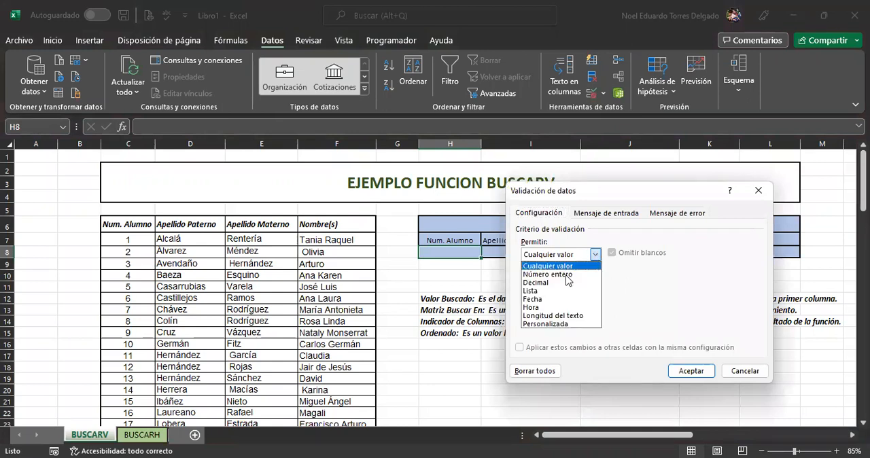
click(542, 291)
Step: Set the validation list's source to the student numbers in =$C$7:$C$41
click(548, 302)
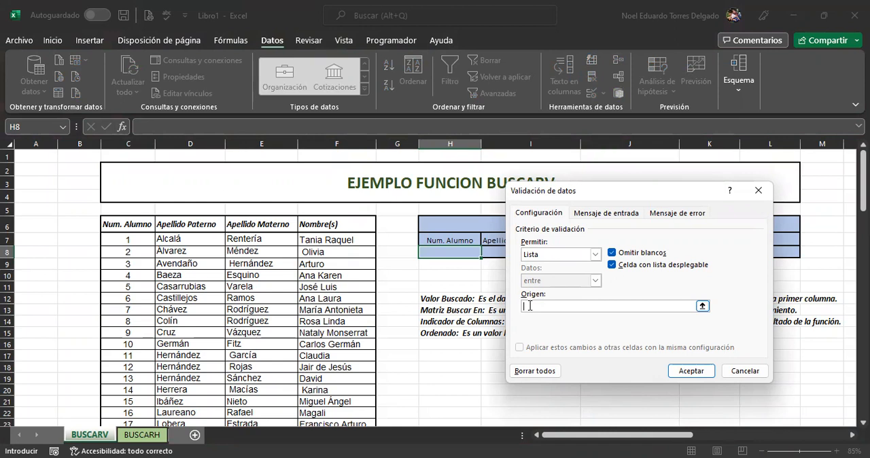
click(133, 234)
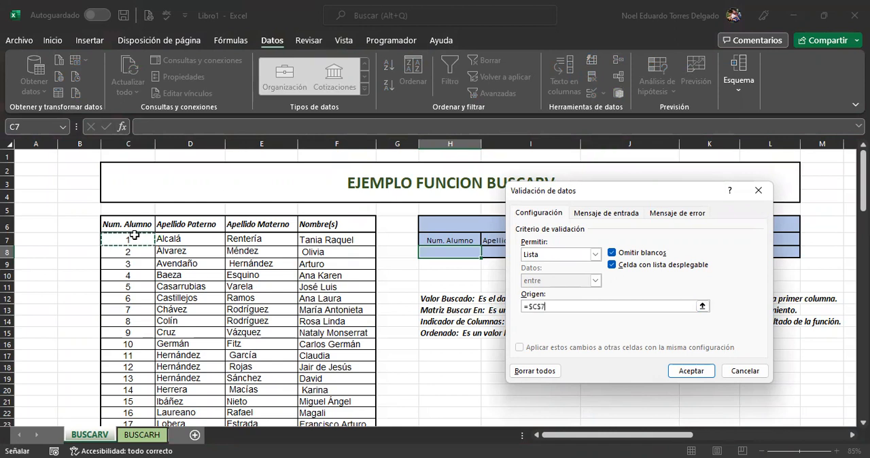
key(ctrl+shift+Down)
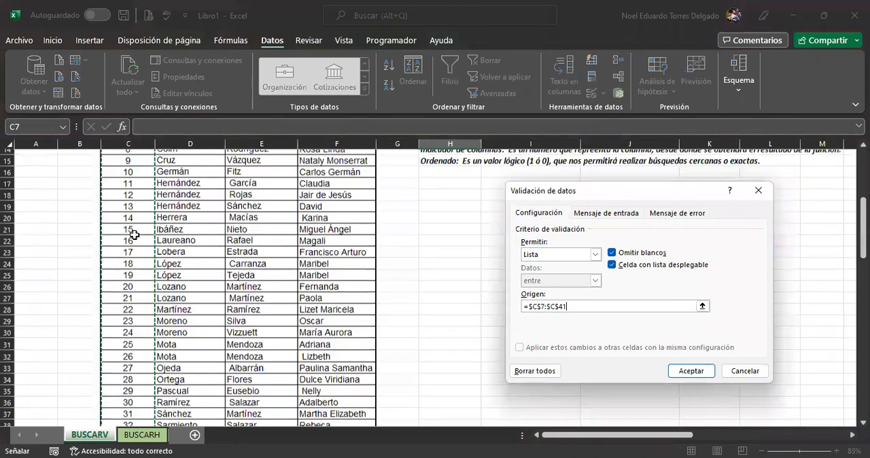
scroll(133, 229, up, 3)
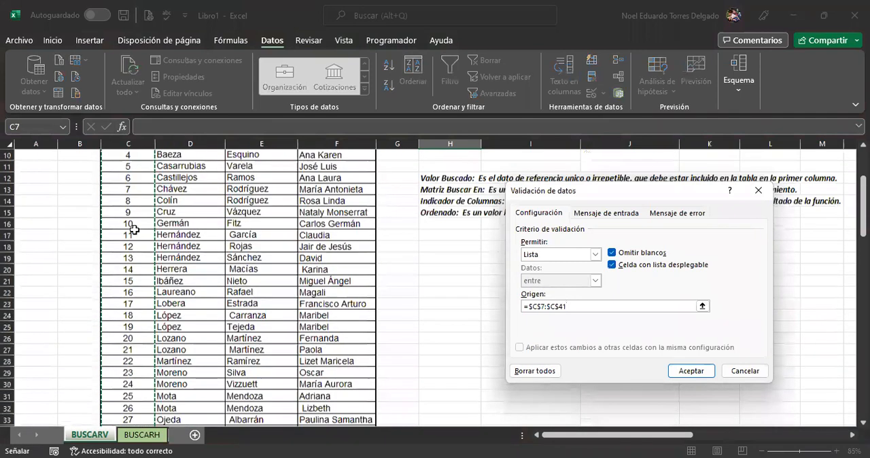
scroll(133, 230, up, 3)
scroll(136, 272, down, 7)
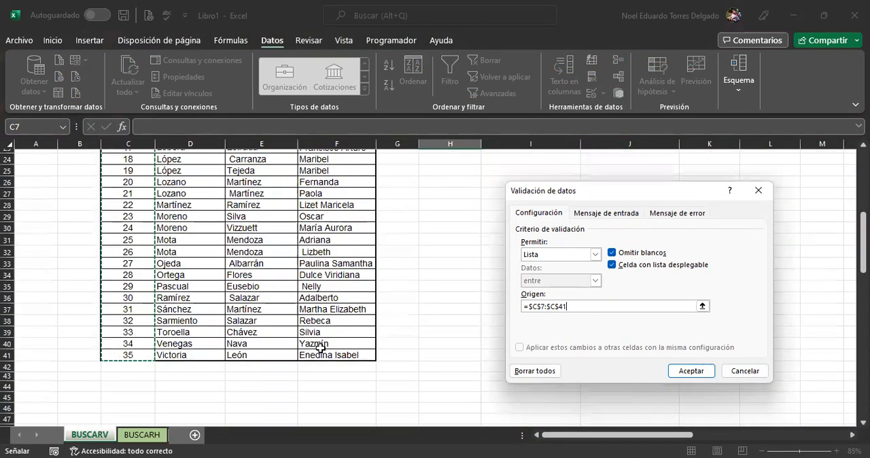
scroll(500, 332, up, 7)
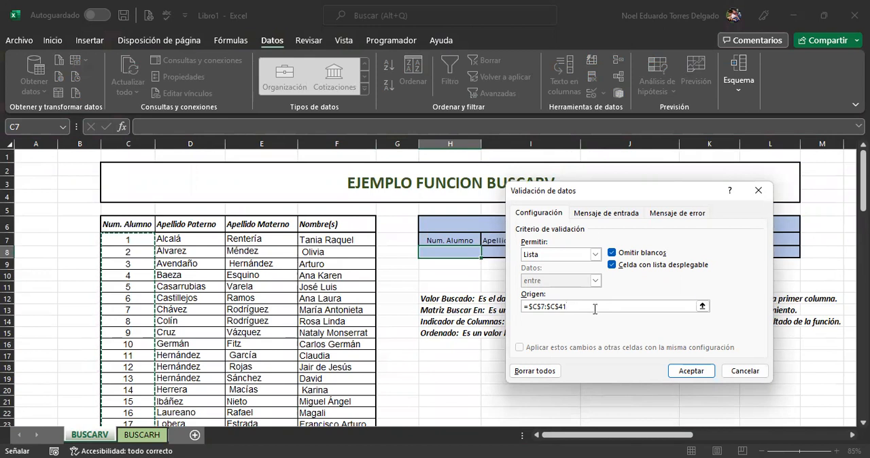
Step: Give the validation's input message the title "Número de Alumno"
click(604, 214)
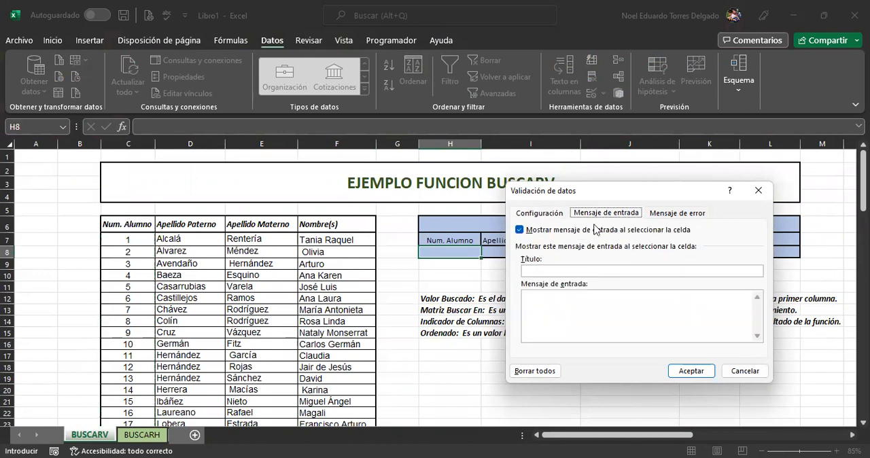
click(550, 269)
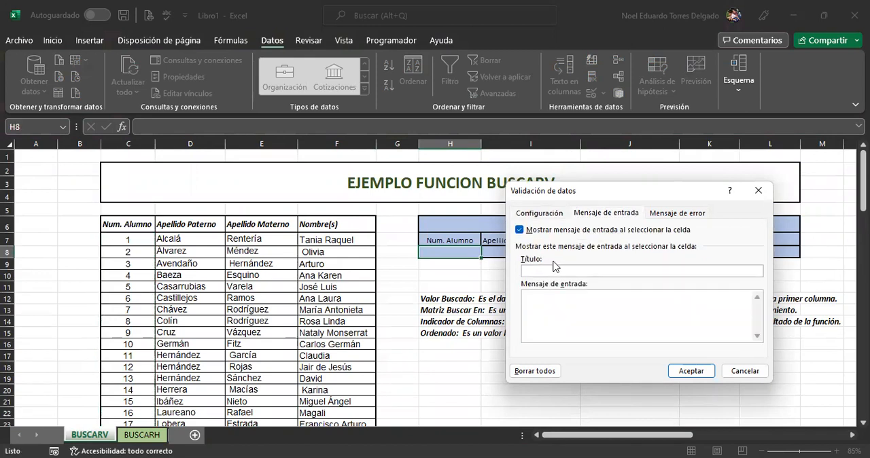
text(N)
key(BackSpace)
text(ú)
text(mero)
text( en)
text( Alumno)
Step: Enter "Selecciona una opción de la lista!" as the validation's input message text
click(576, 301)
drag(644, 190, 259, 153)
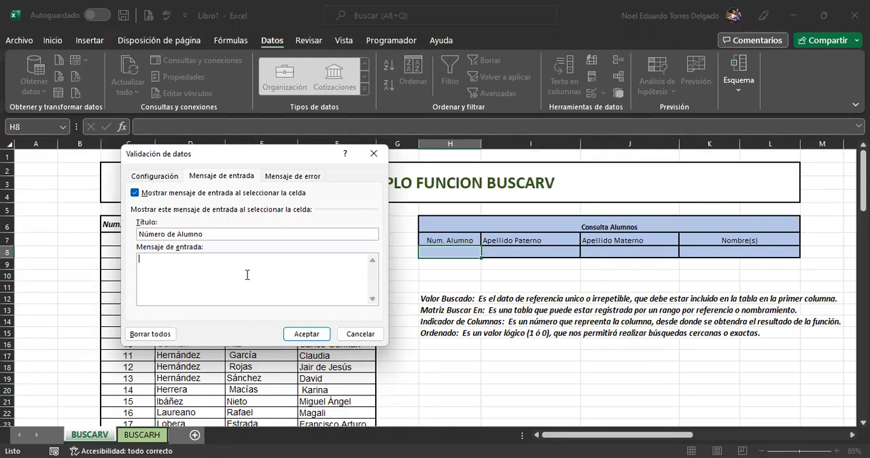
text(Selecciona una opción de la list)
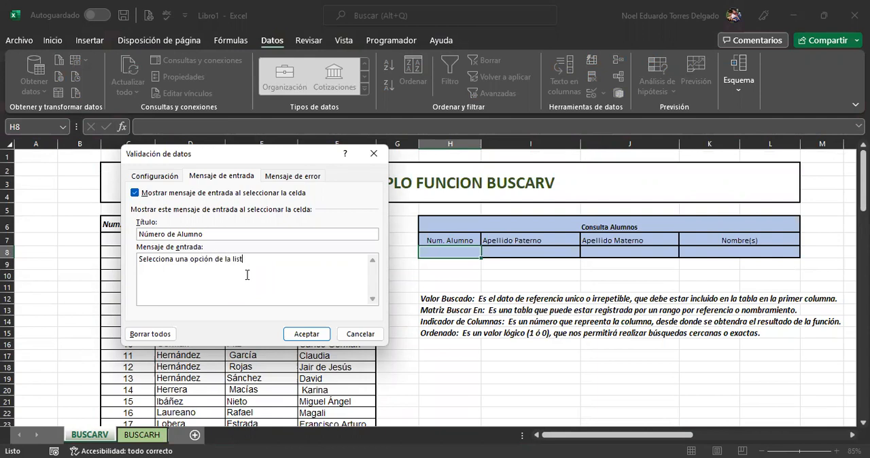
text(a!)
Step: Give the validation's error message the title "Error Número de Alumno"
click(282, 178)
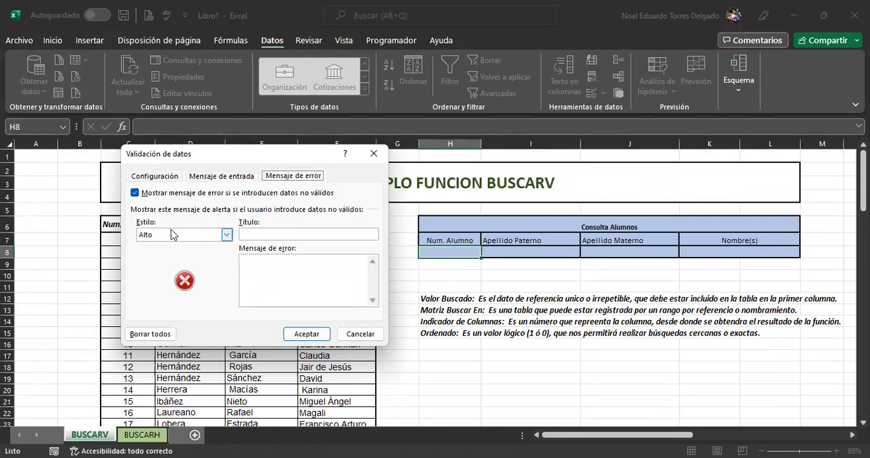
click(264, 234)
text(Error Númeor)
key(BackSpace)
key(BackSpace)
text(ro de )
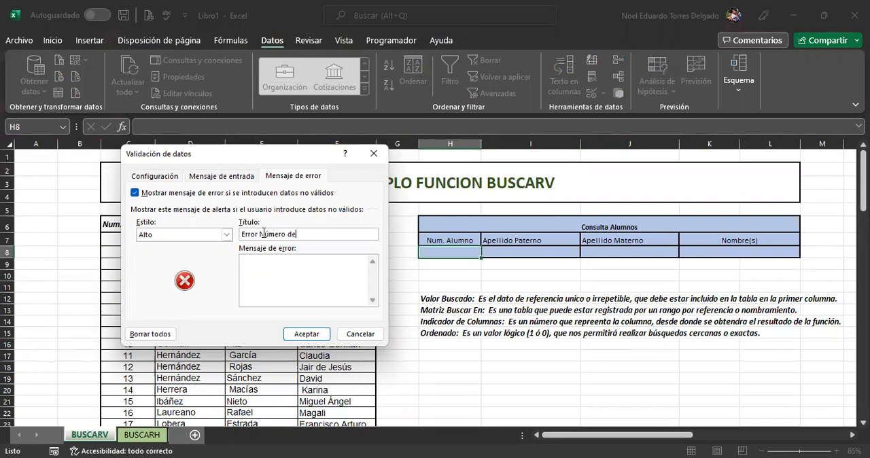
text(Alumn)
text(o)
Step: Enter "Opción no válida, seleccionar una opción de la lista!" as the validation's error message text and apply the validation
text(Opci)
text(ón no v)
text(álida)
text(, selc)
key(BackSpace)
key(BackSpace)
text(eccion)
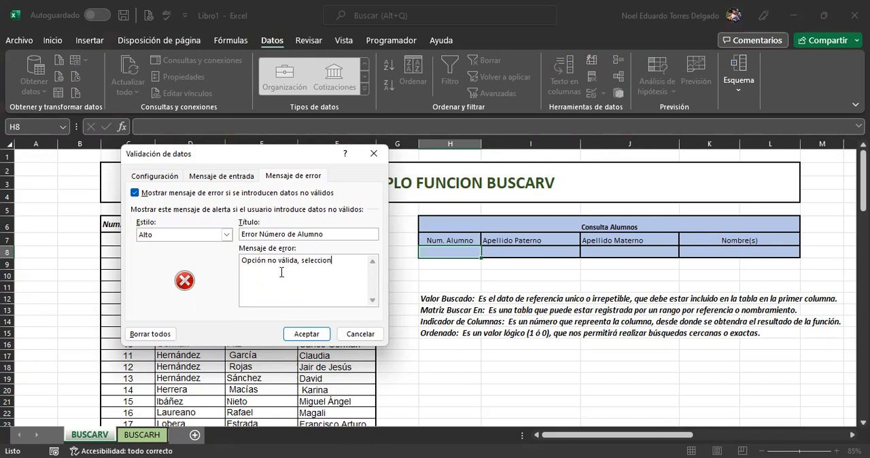
text(ar una opción)
text(de la lista)
click(308, 330)
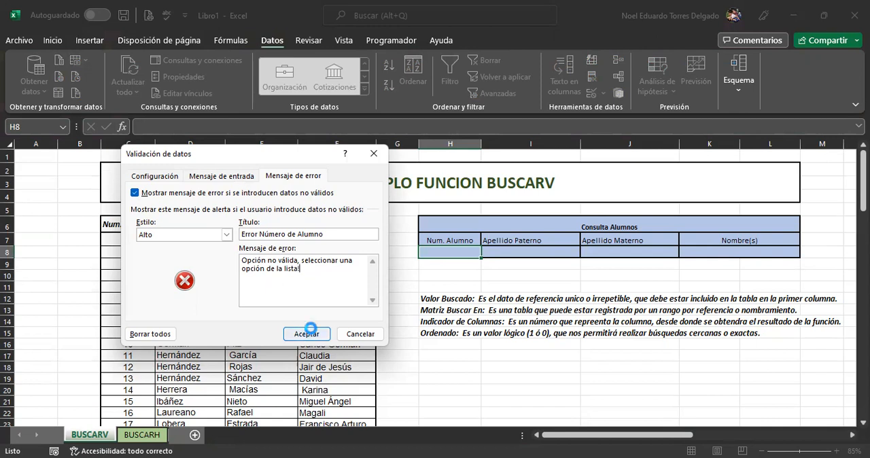
Step: Look through the student numbers offered by the drop-down list in H8 without choosing one
click(487, 252)
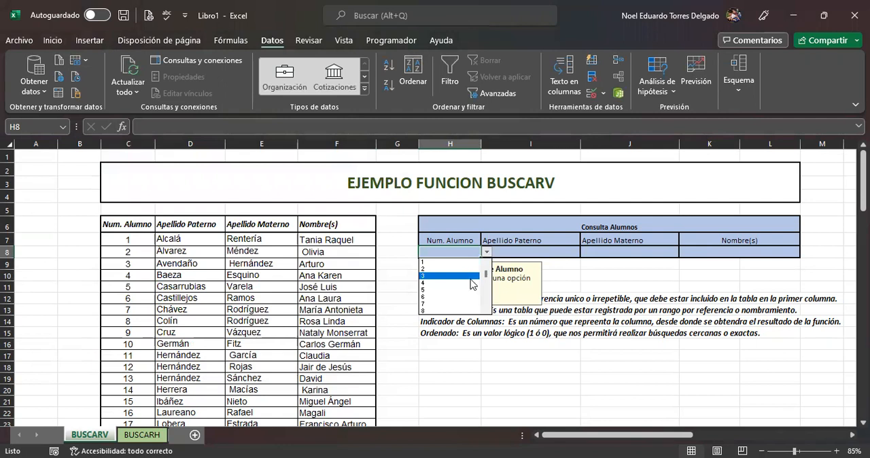
drag(487, 275, 485, 257)
click(453, 247)
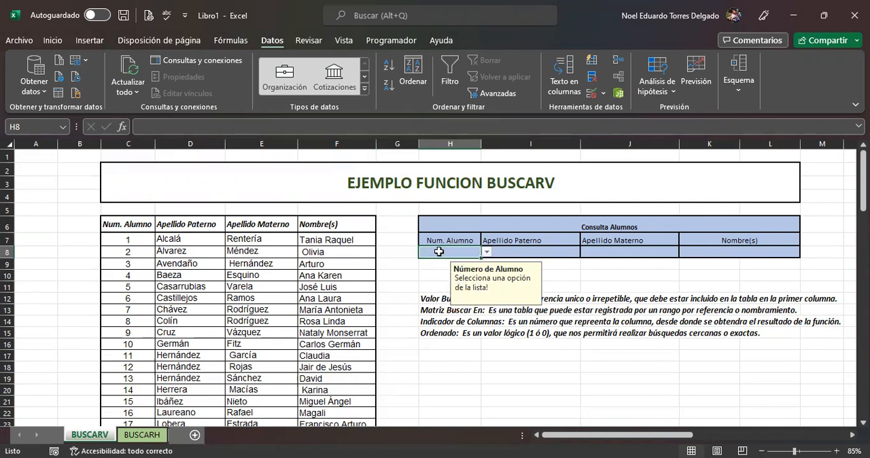
Step: Try to enter the invalid value "v" in H8 to test the validation, and discard the entry
text(v)
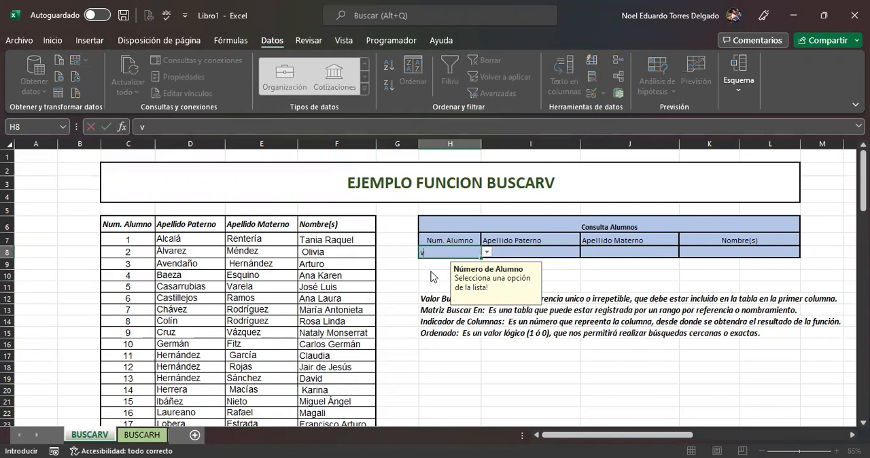
key(Return)
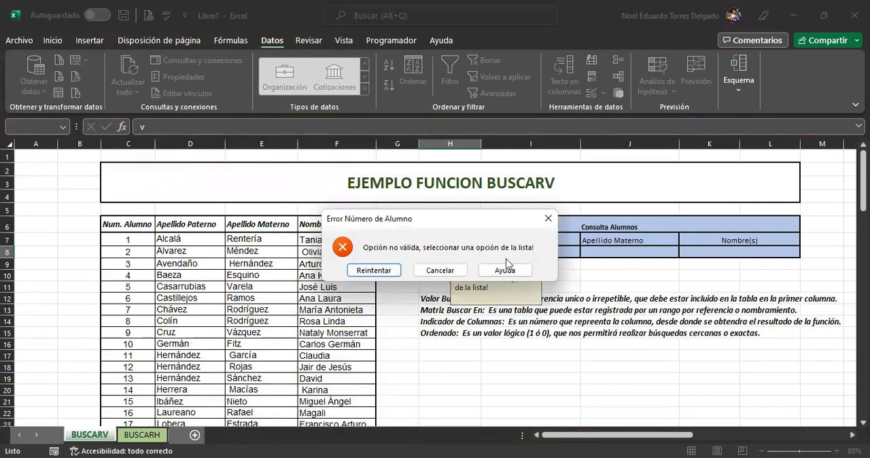
click(447, 271)
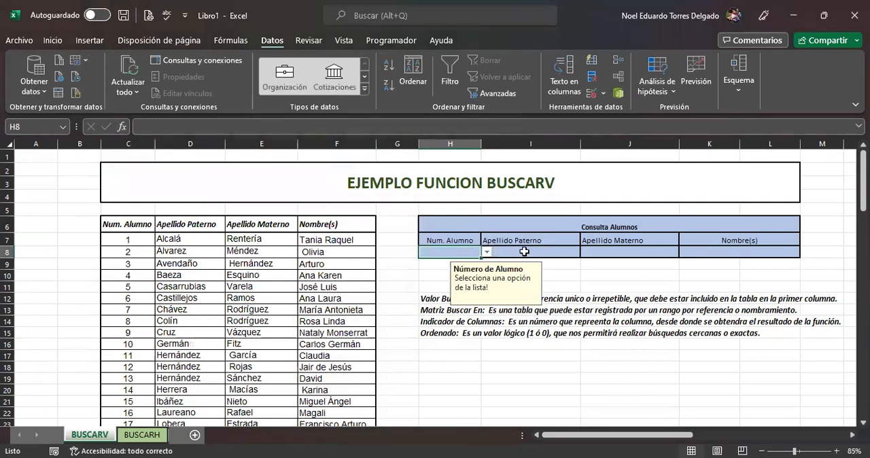
click(526, 251)
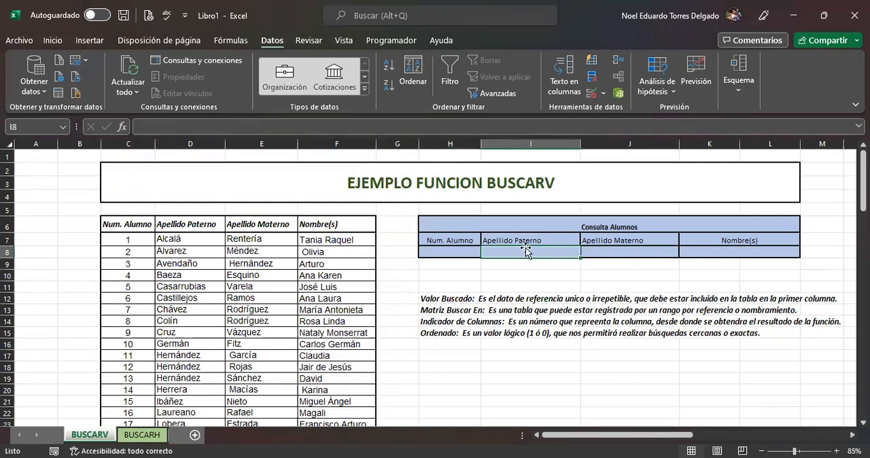
click(673, 254)
click(717, 255)
click(564, 249)
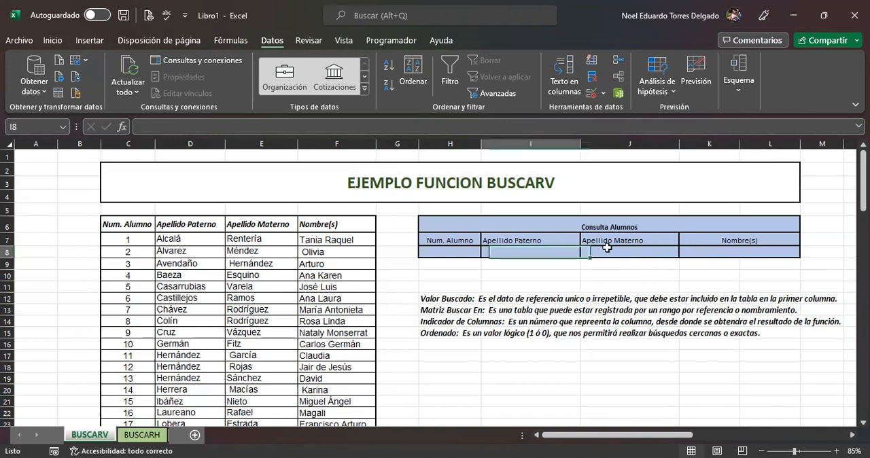
click(608, 250)
click(714, 250)
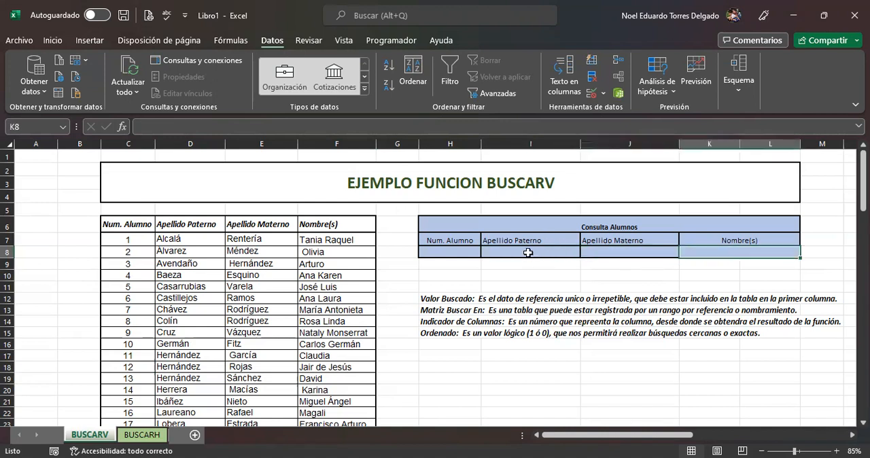
click(534, 250)
click(638, 253)
click(714, 253)
Step: Insert the BUSCARV function in cell I8, under Apellido Paterno, choosing it from the list of all functions
click(529, 250)
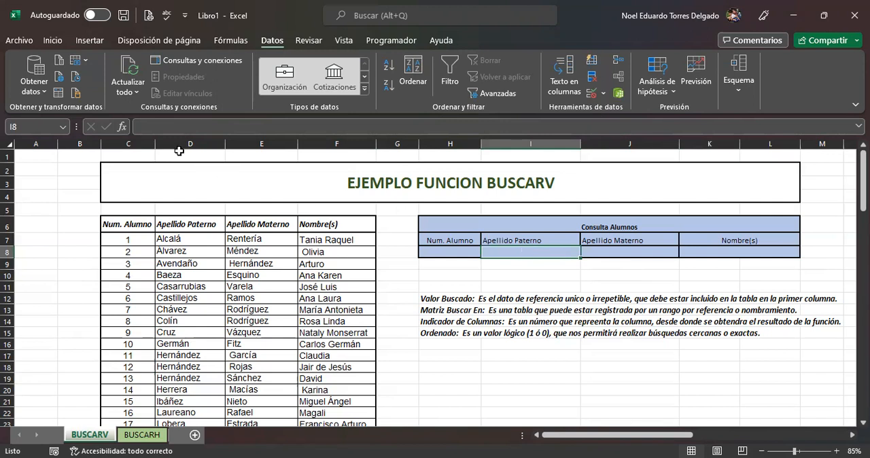
click(125, 128)
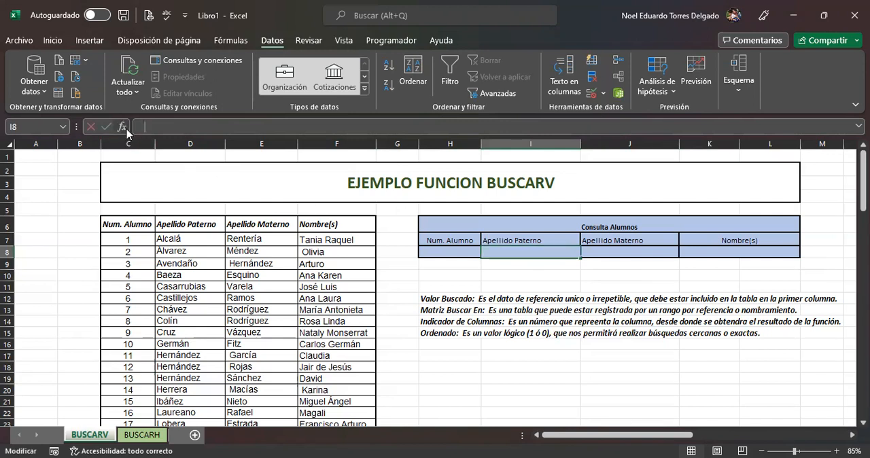
click(125, 128)
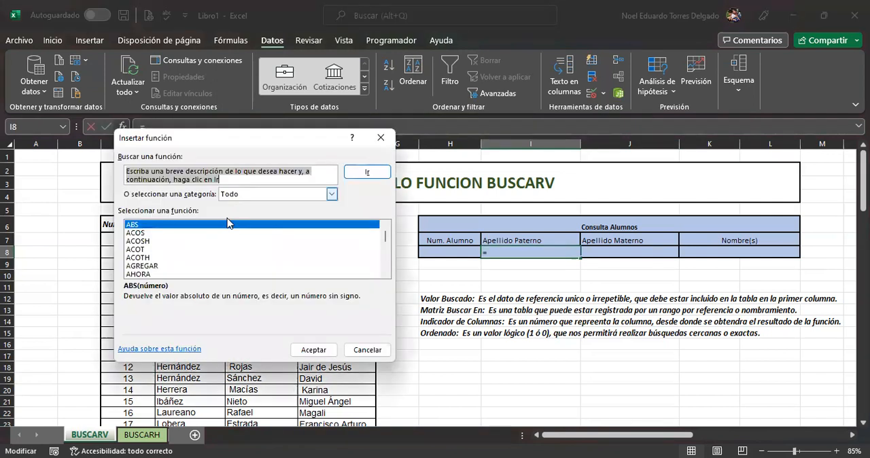
click(149, 249)
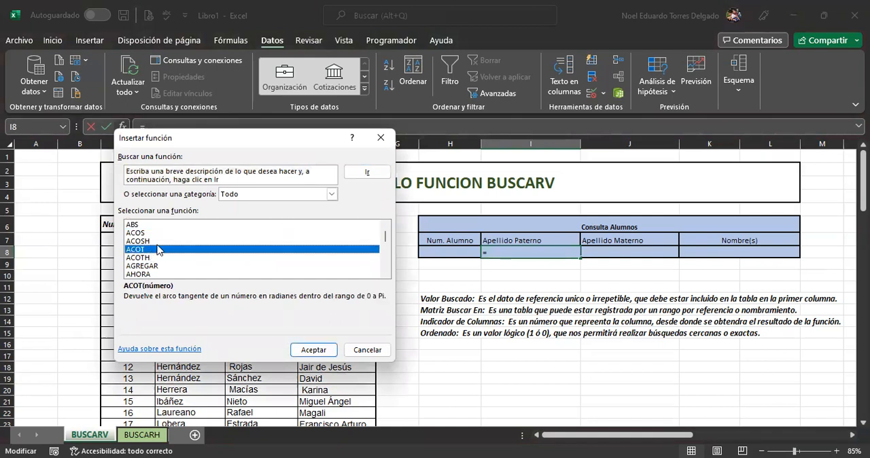
key(b)
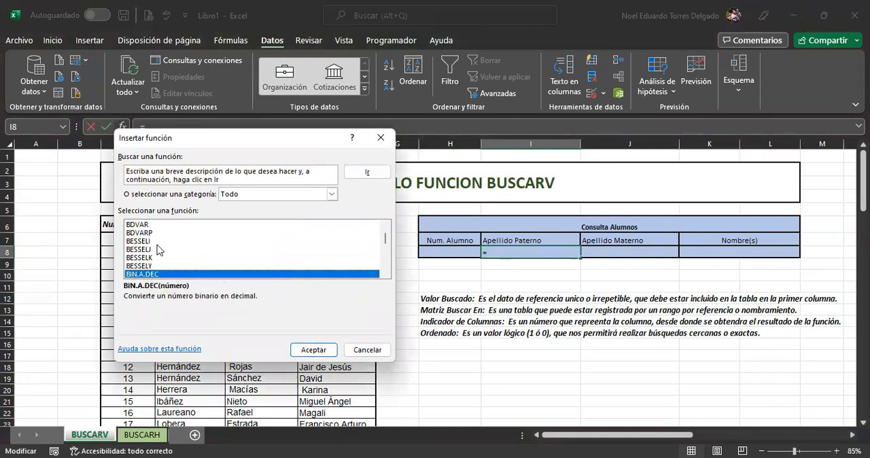
key(u)
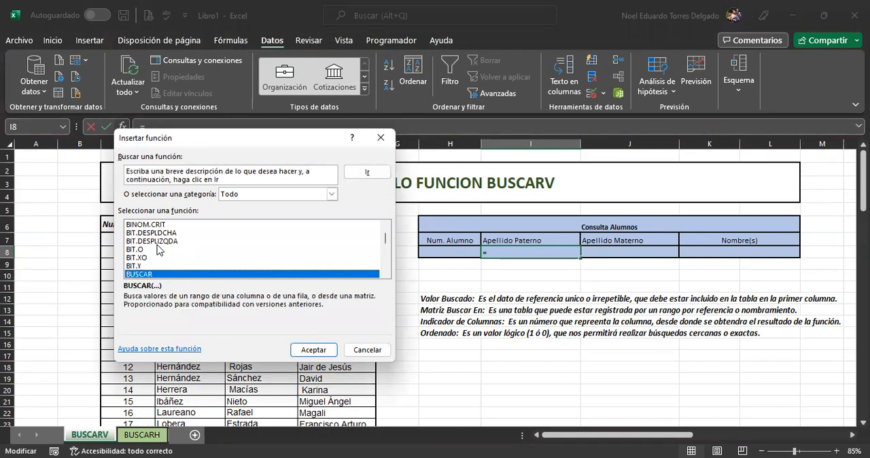
key(Down)
key(Down)
key(Down)
key(Up)
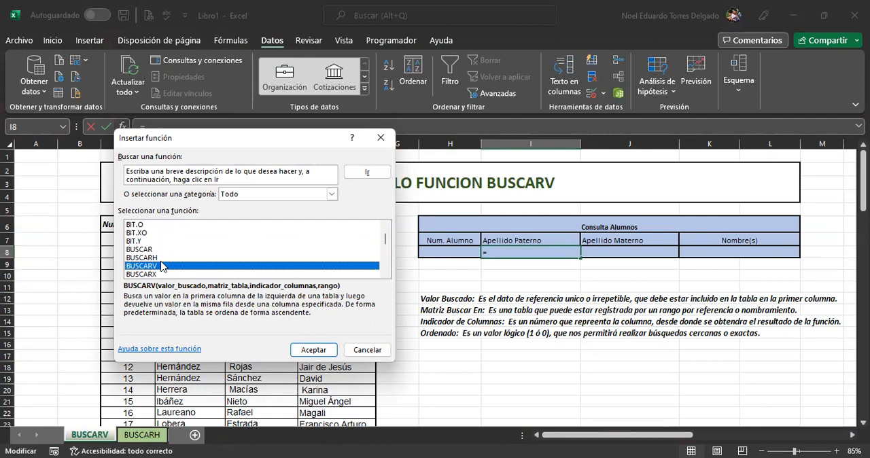
click(311, 348)
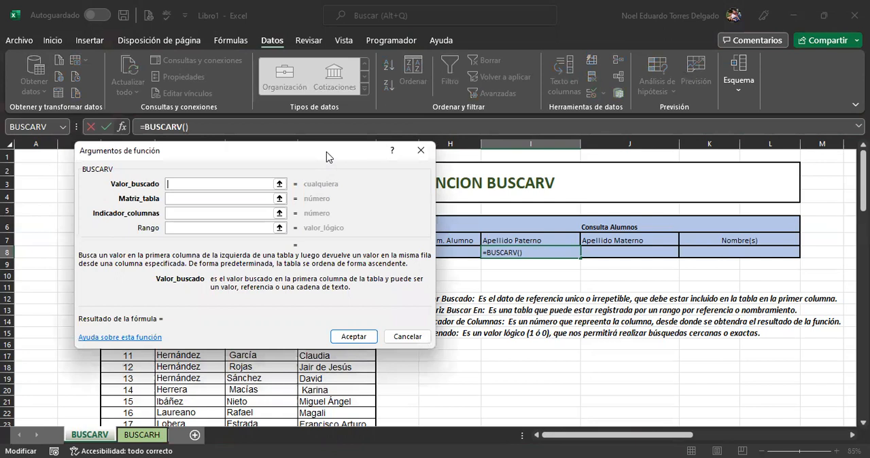
Step: Examine the descriptions of the BUSCARV arguments Valor_buscado, Matriz_tabla, Indicador_columnas and Rango
drag(220, 148, 191, 107)
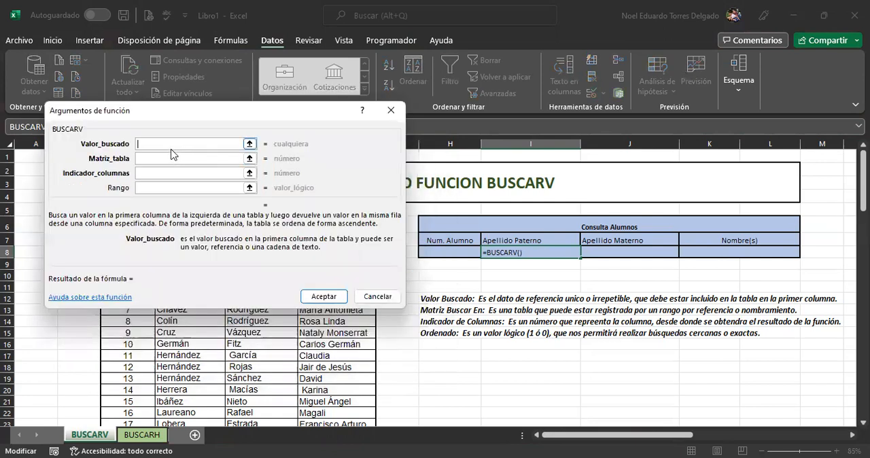
click(169, 174)
click(147, 159)
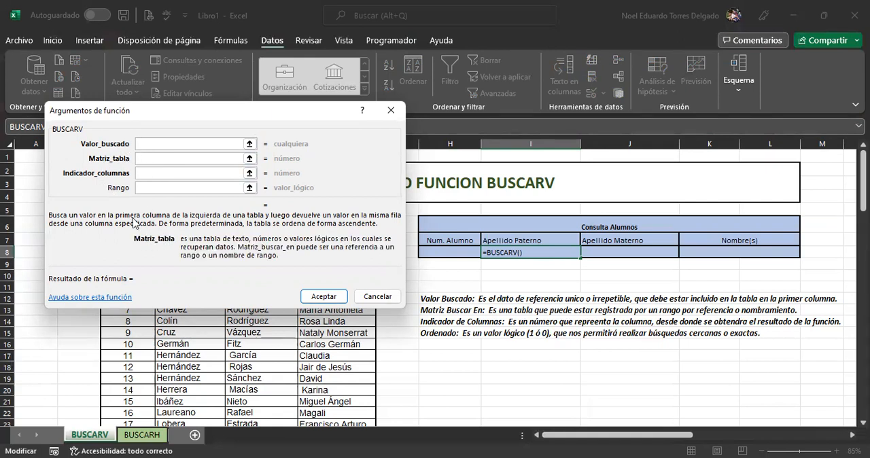
click(144, 172)
click(152, 188)
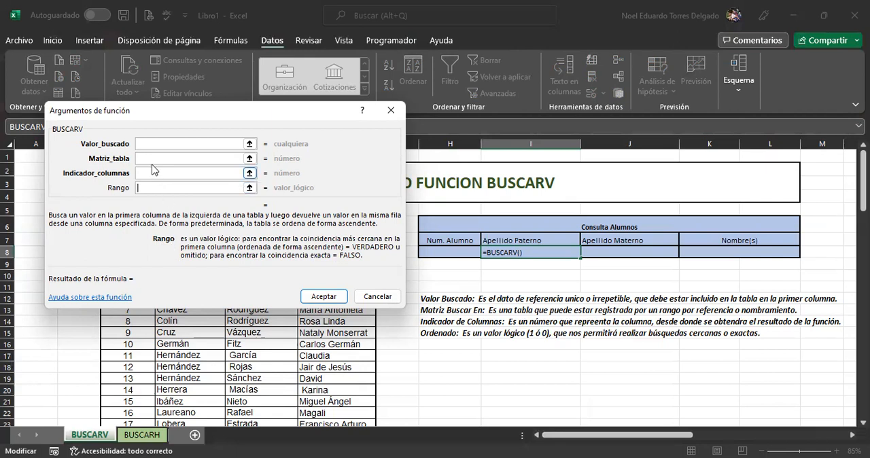
click(148, 143)
click(147, 158)
click(146, 173)
click(145, 188)
Step: Set the function's Valor_buscado argument to the student number cell H8
click(140, 144)
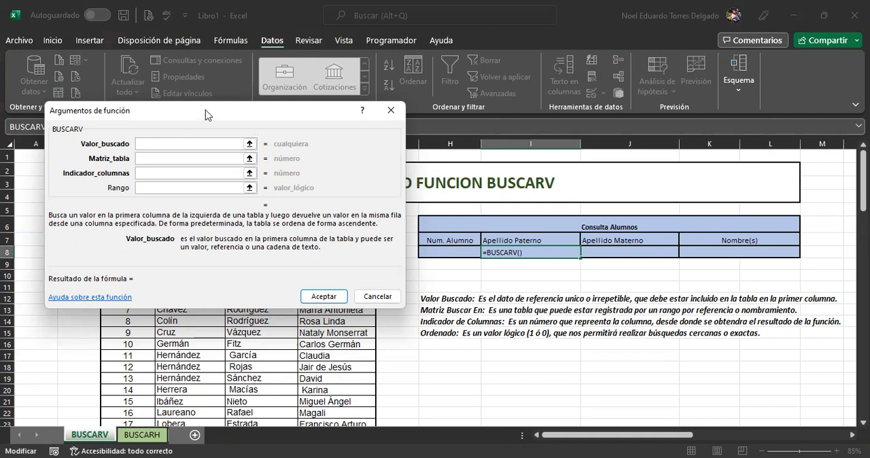
drag(173, 234, 162, 220)
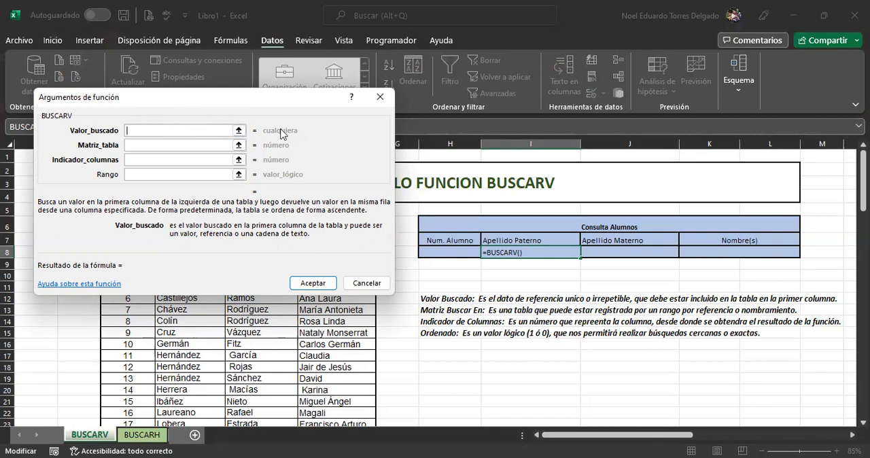
click(450, 252)
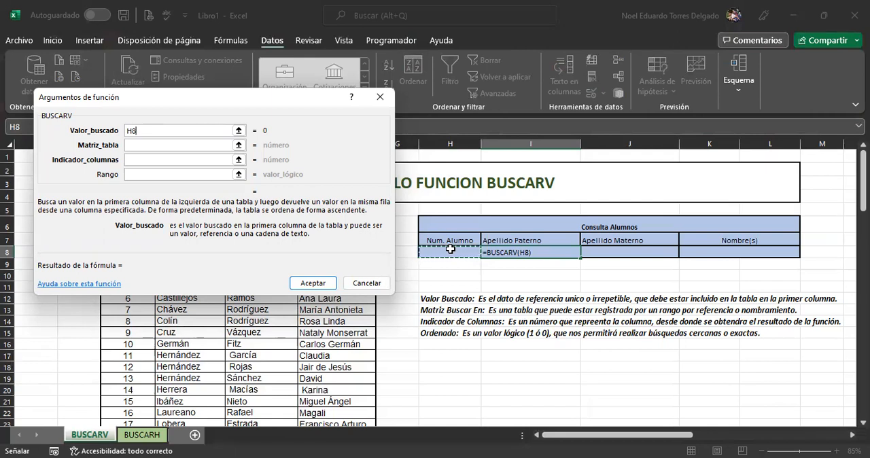
Step: Set the Matriz_tabla argument to the whole student table with its headers, C6:F41
click(161, 144)
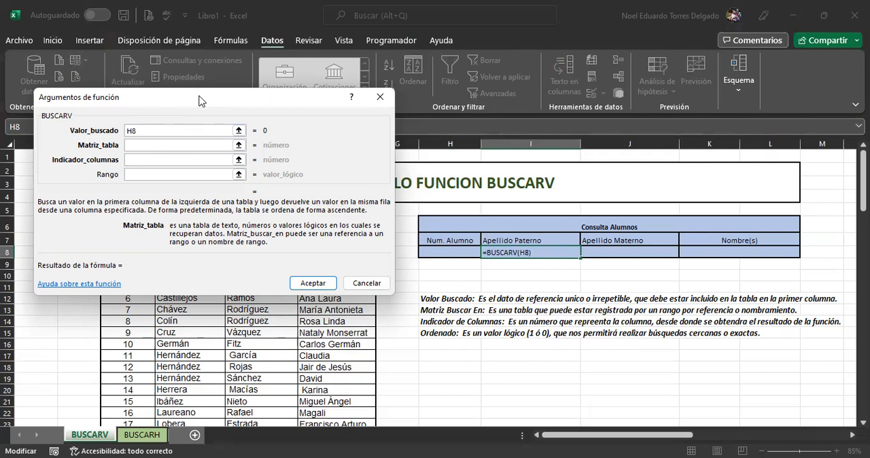
drag(199, 100, 568, 13)
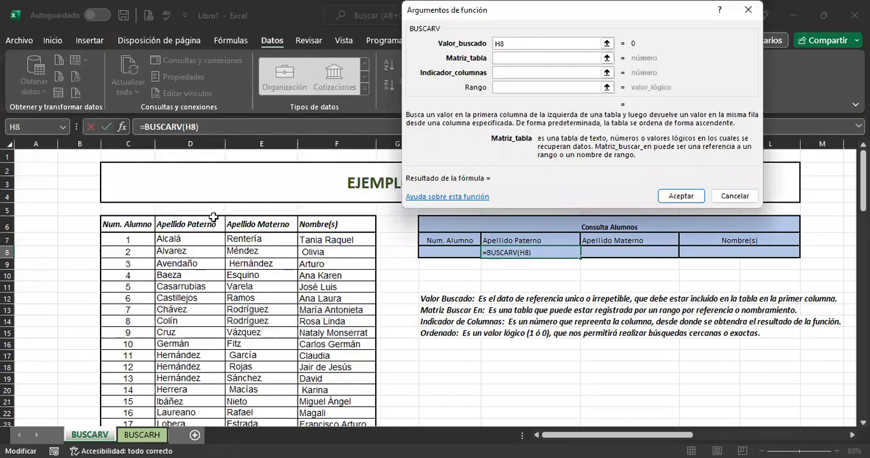
click(121, 224)
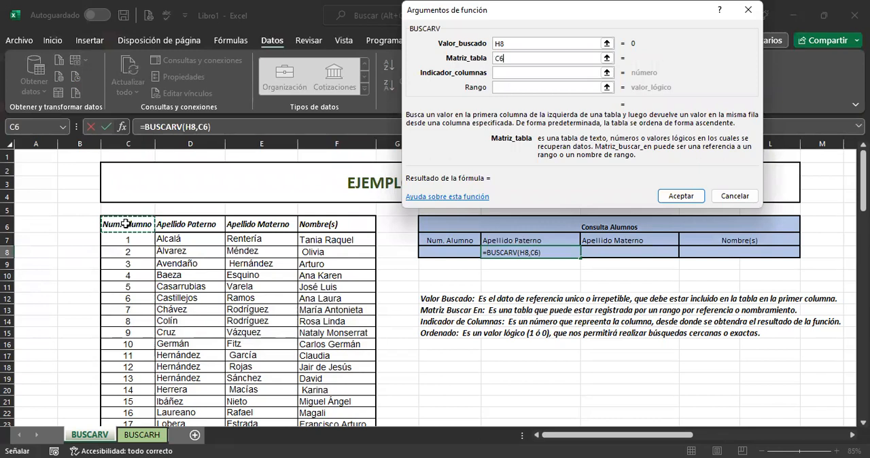
key(ctrl+shift+Right)
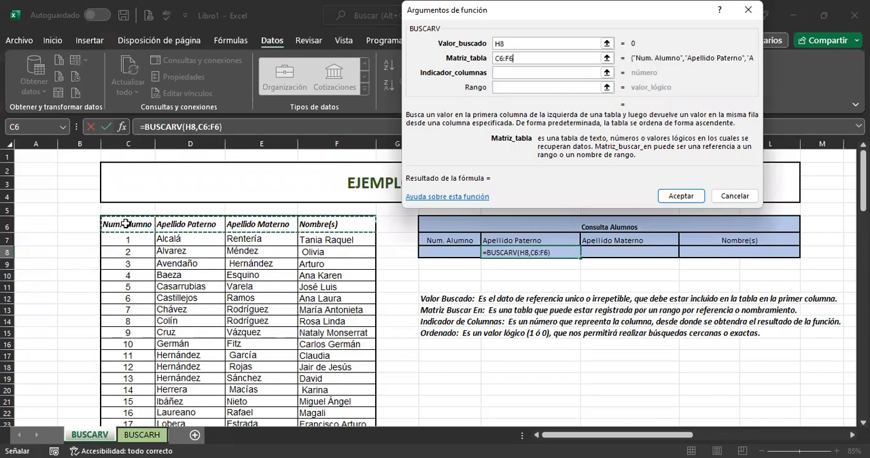
key(ctrl+shift+Down)
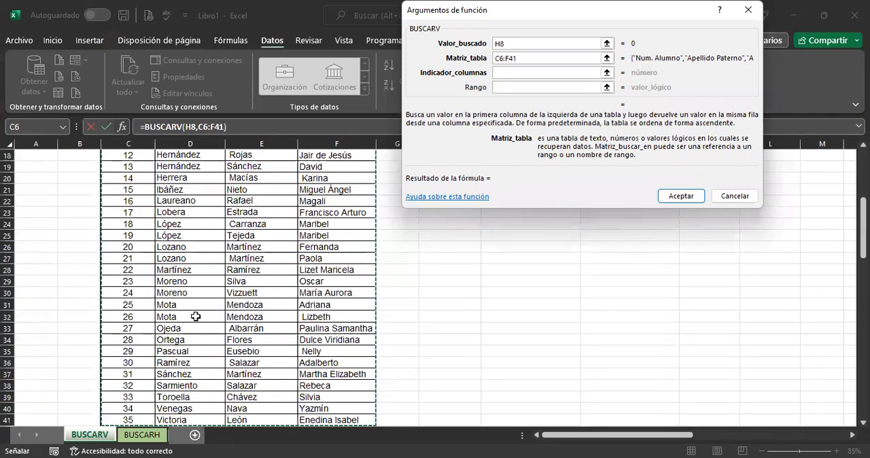
scroll(195, 317, down, 1)
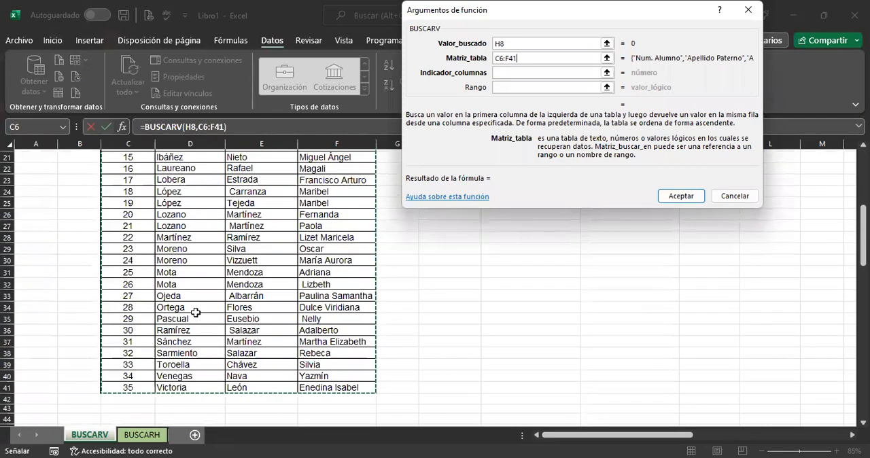
scroll(195, 312, up, 7)
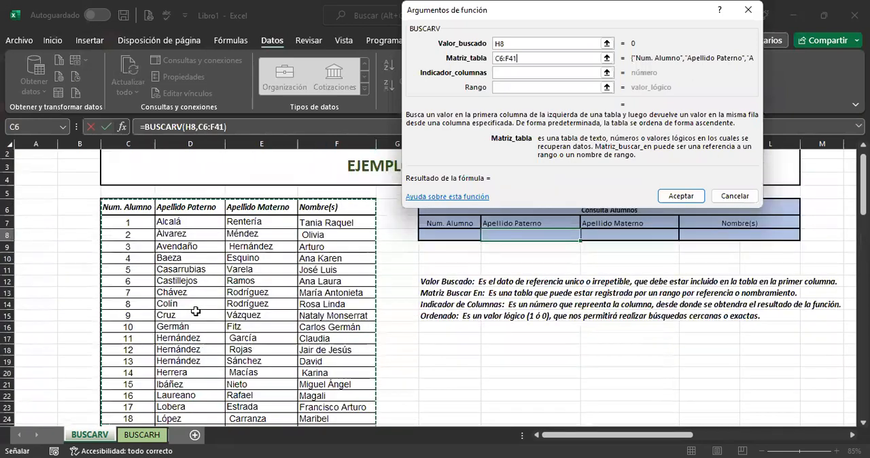
Step: Set the Indicador_columnas argument to 2 for the Apellido Paterno column
click(521, 72)
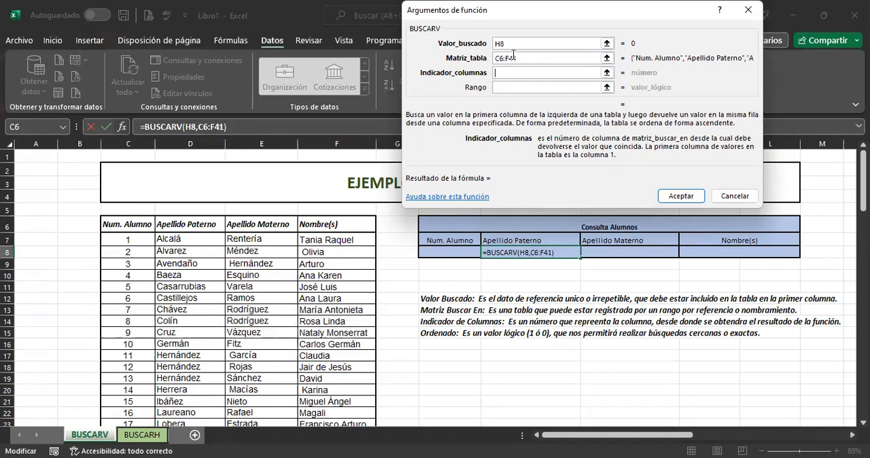
drag(549, 10, 512, 20)
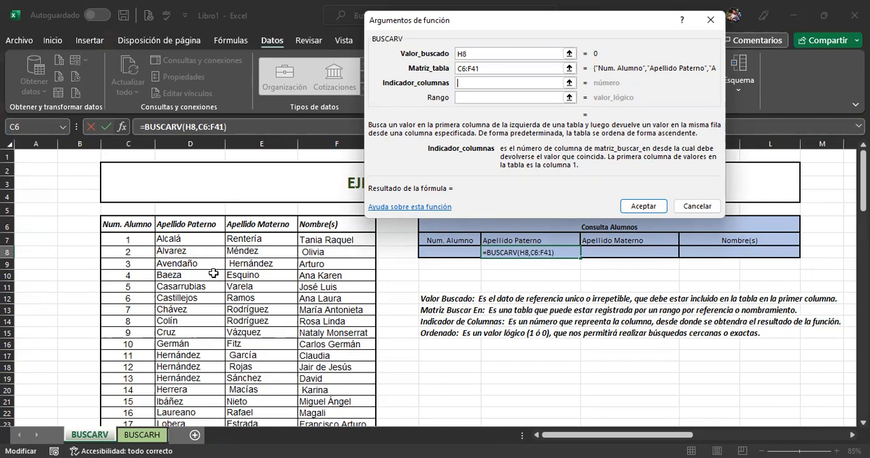
text(2)
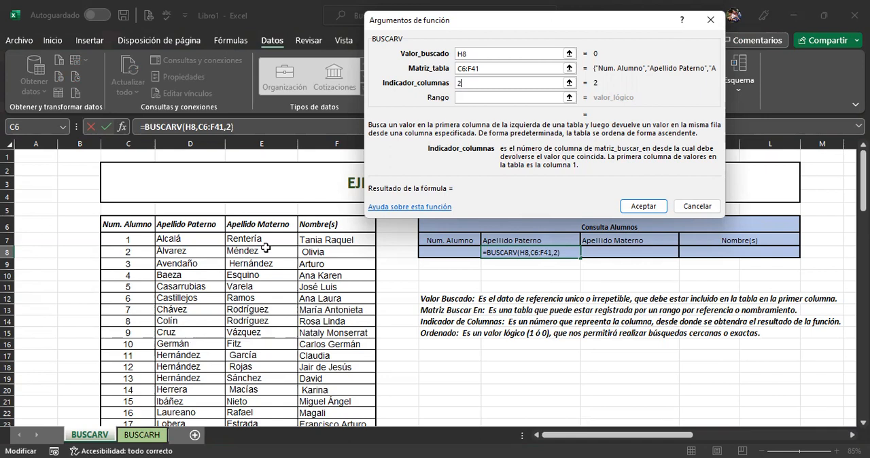
Step: Set the Rango argument to 0 for an exact match and insert the BUSCARV formula in I8
click(470, 96)
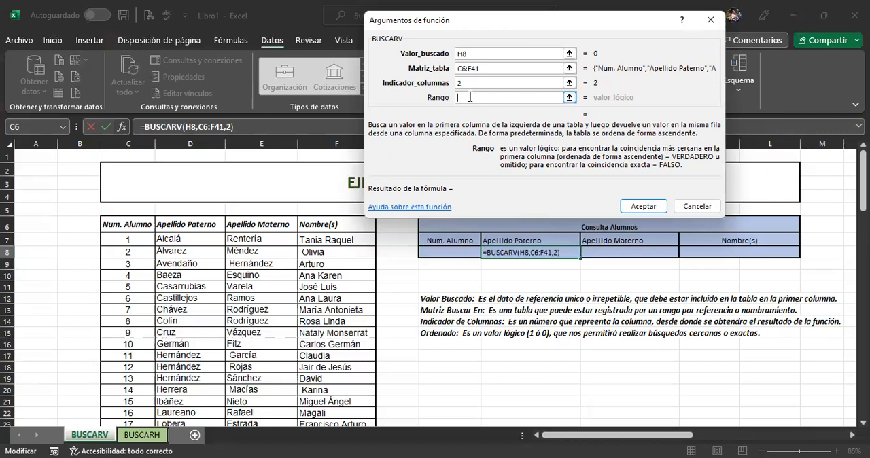
text(0)
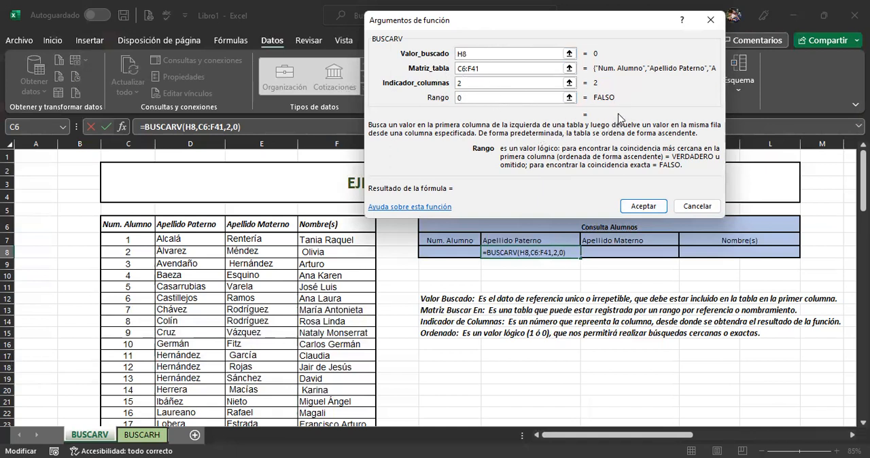
click(478, 97)
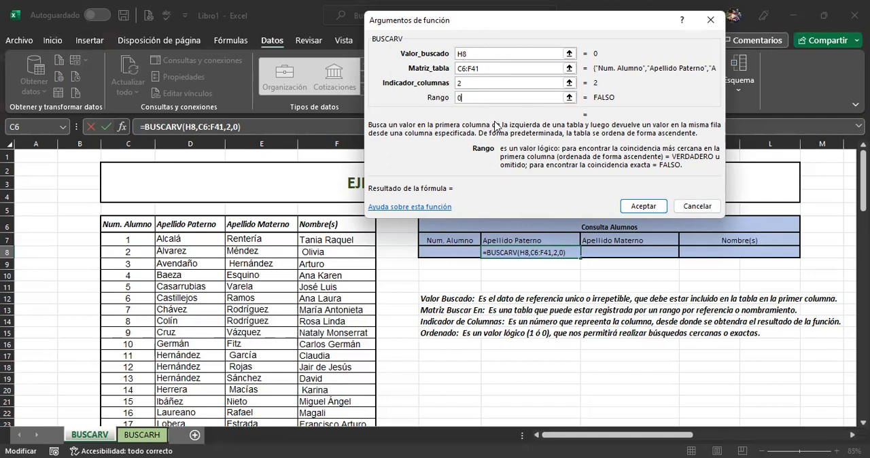
click(644, 207)
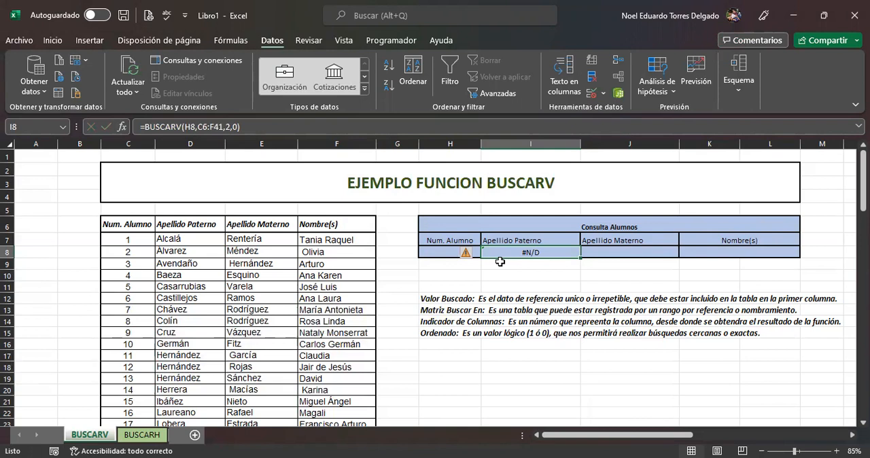
Step: Examine the empty H8 lookup cell, the formula result in I8 and the full list of student numbers
click(439, 251)
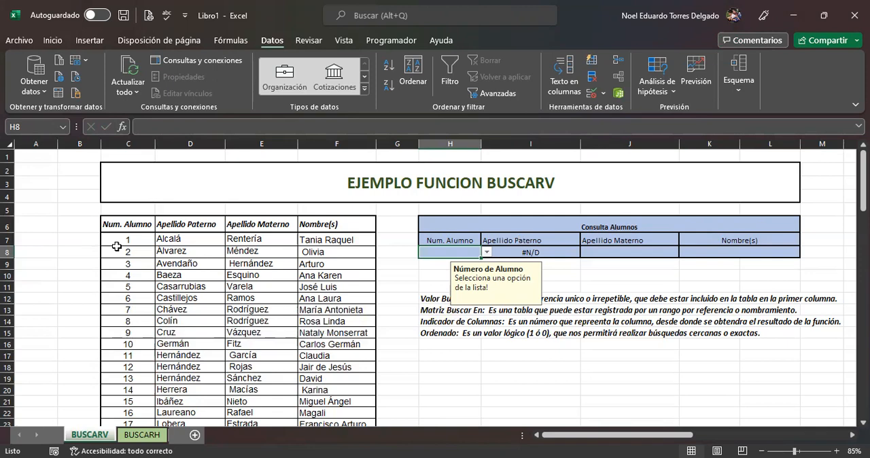
scroll(122, 272, down, 7)
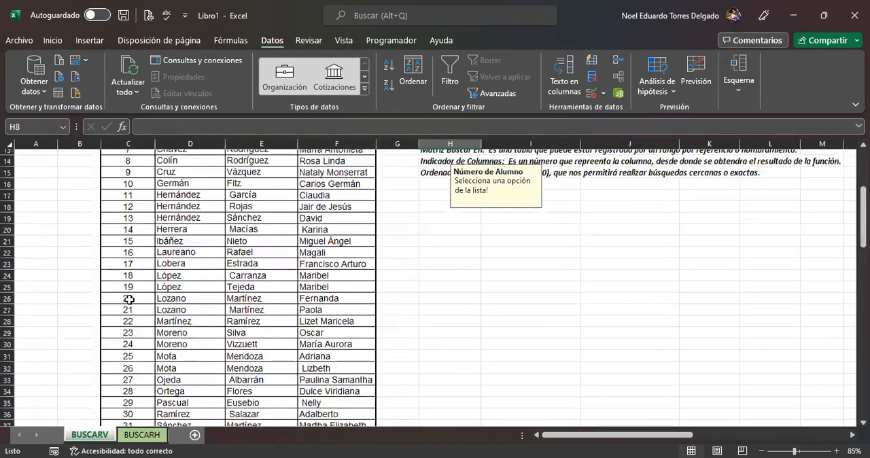
scroll(129, 300, down, 1)
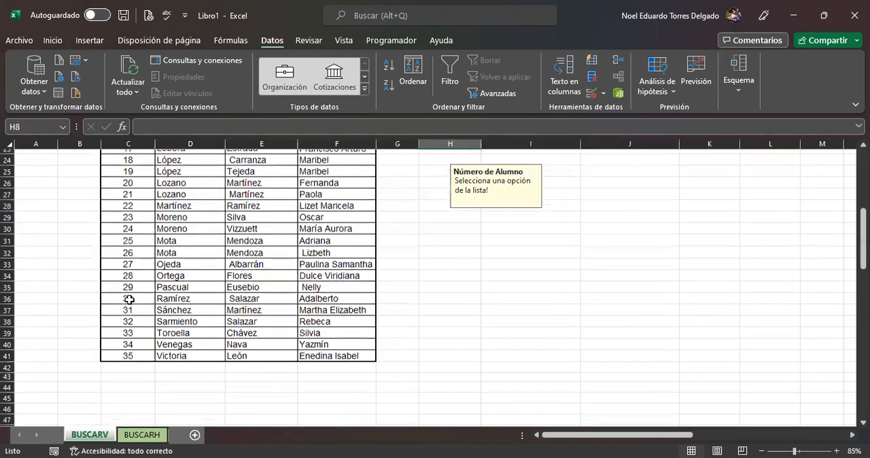
scroll(129, 300, up, 5)
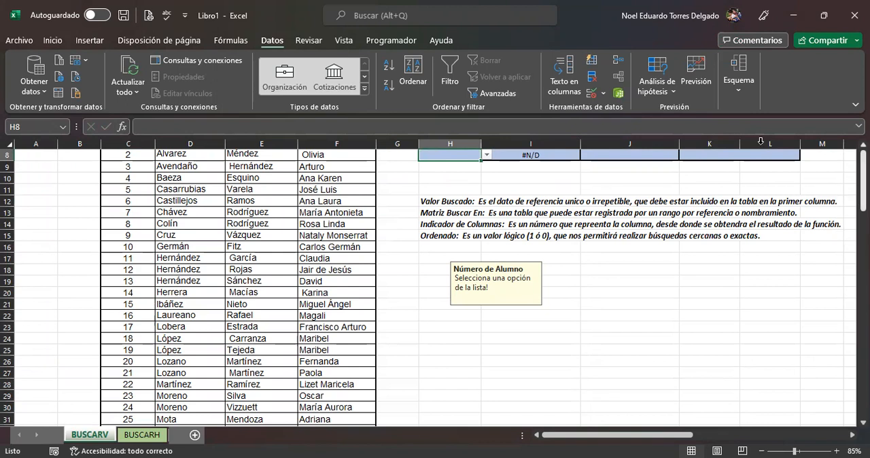
click(514, 155)
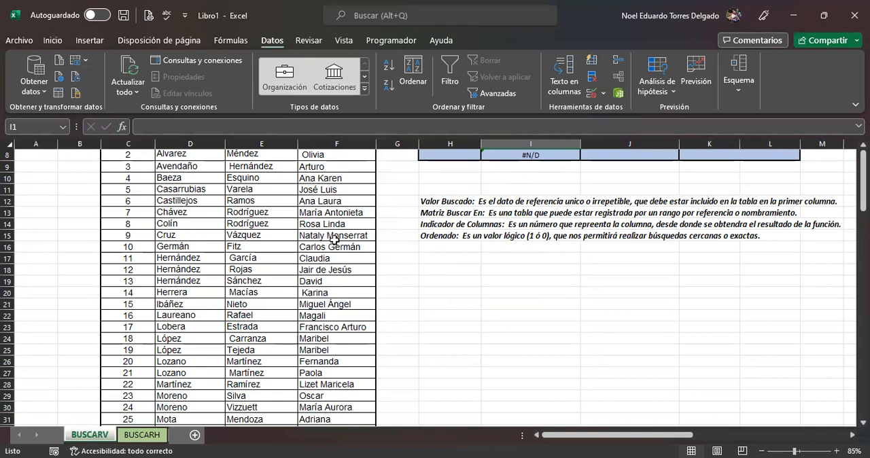
scroll(319, 241, up, 3)
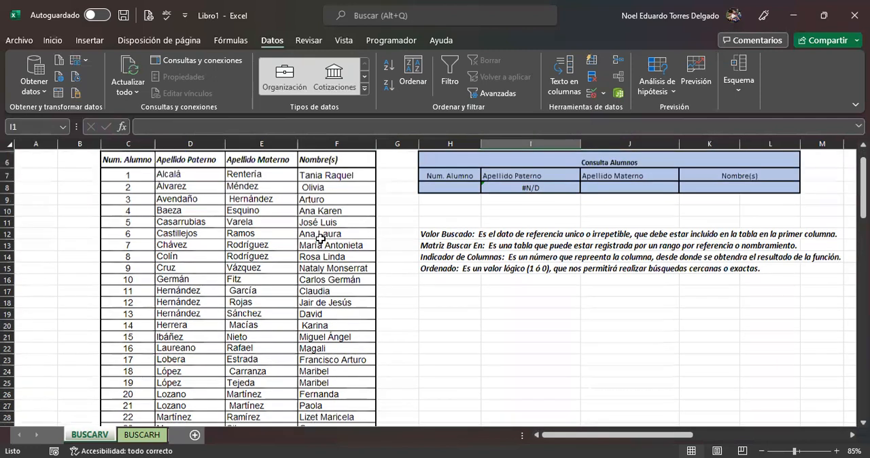
scroll(253, 284, down, 7)
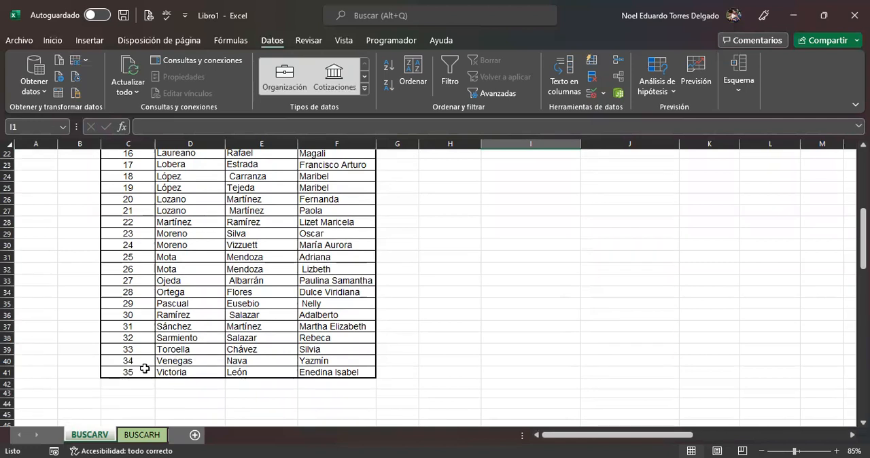
scroll(145, 367, up, 7)
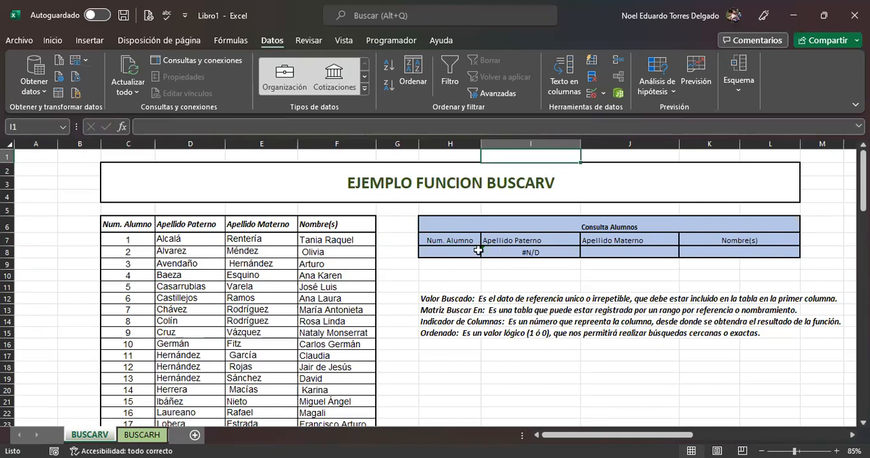
Step: Choose student number 3 in H8 and compare the returned paternal surname with that student's table row
click(456, 253)
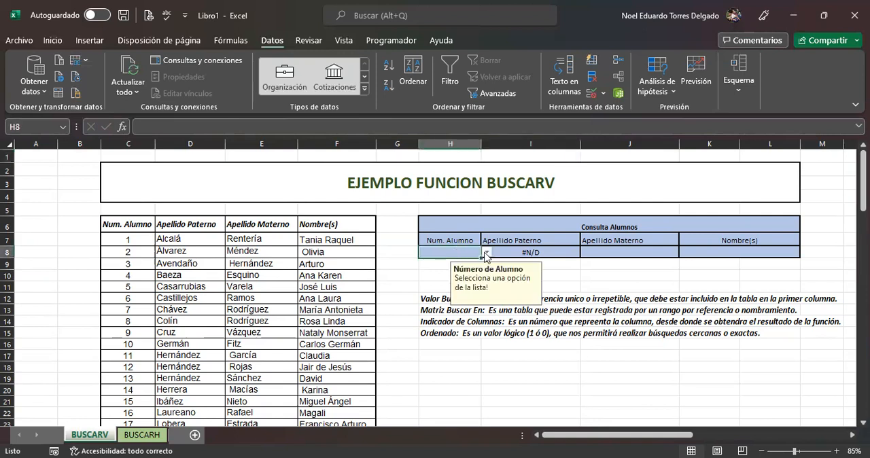
click(487, 252)
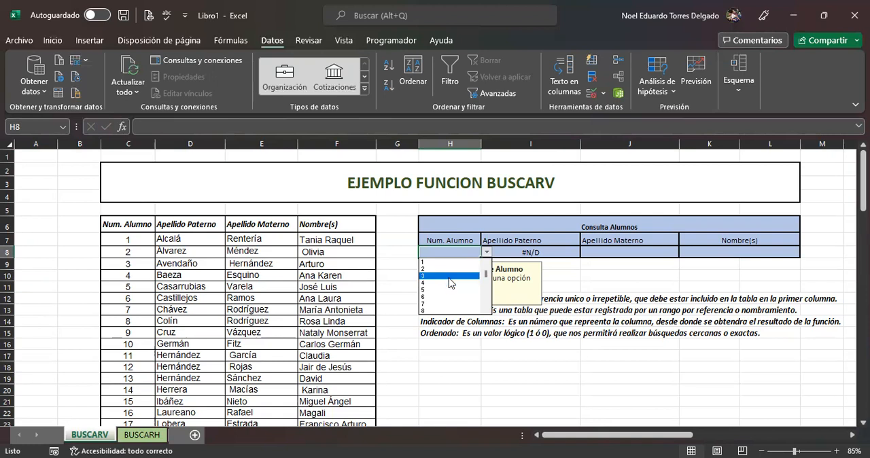
click(445, 276)
click(560, 275)
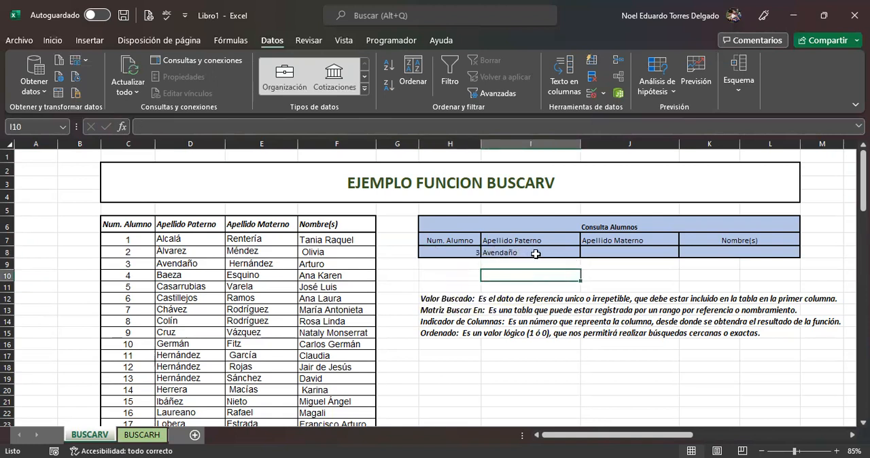
drag(136, 275, 229, 265)
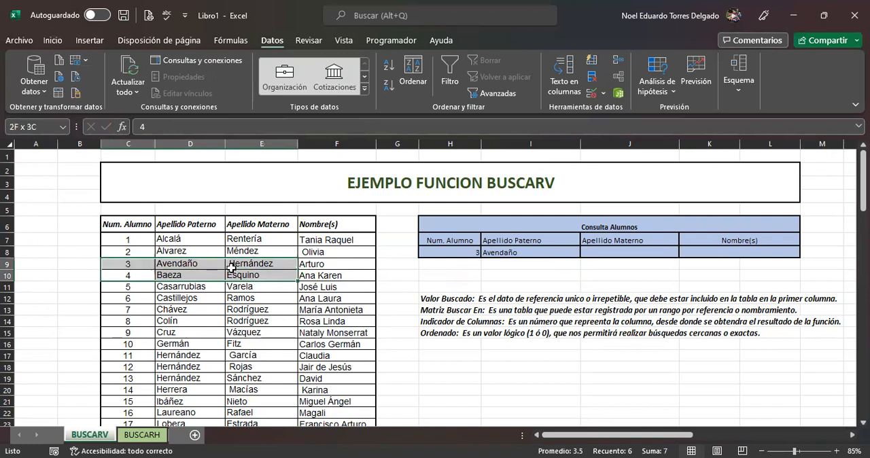
drag(136, 265, 197, 269)
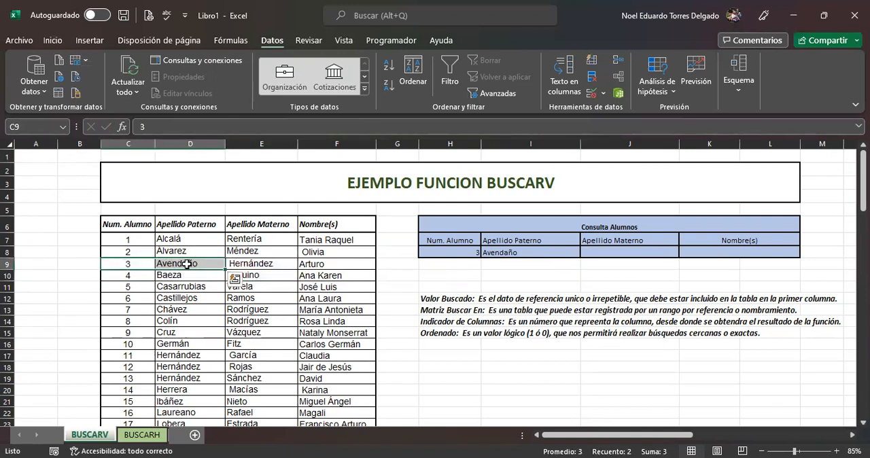
Step: Try student number 9 in H8, switch it to 10, and compare the returned surname with the table row
click(478, 252)
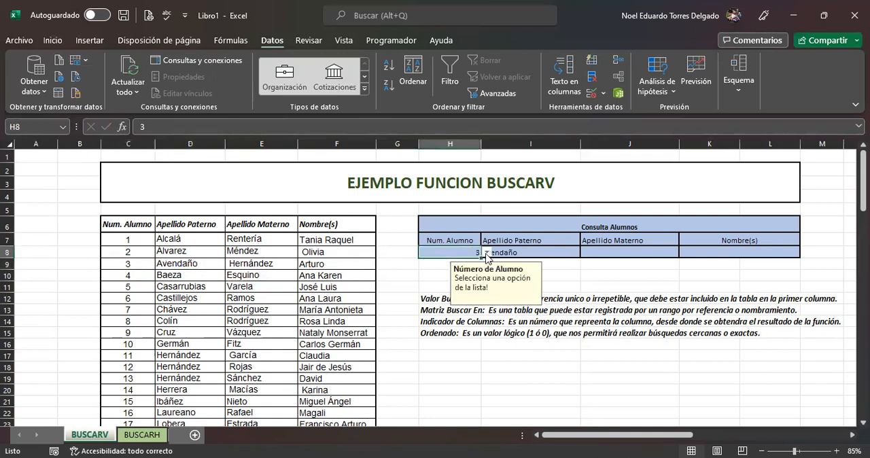
click(483, 253)
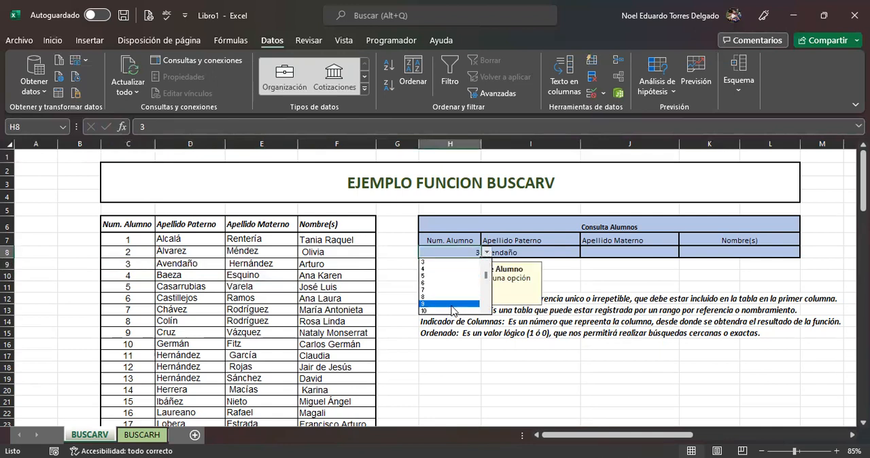
click(450, 304)
click(487, 253)
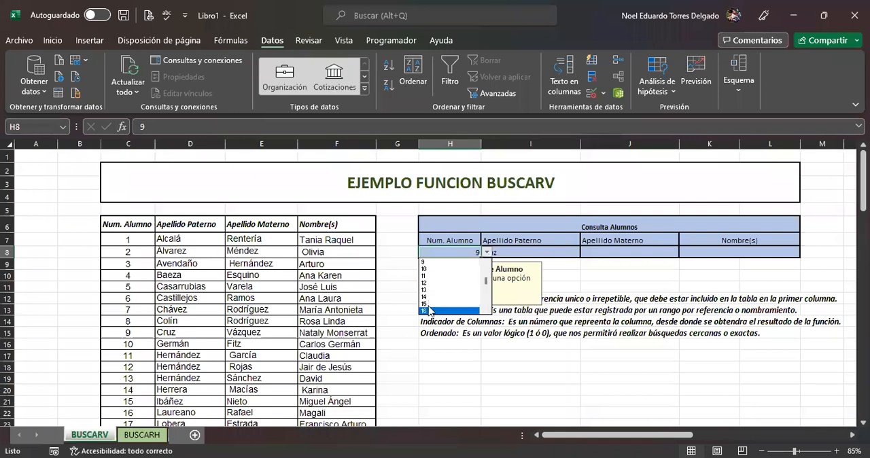
click(436, 269)
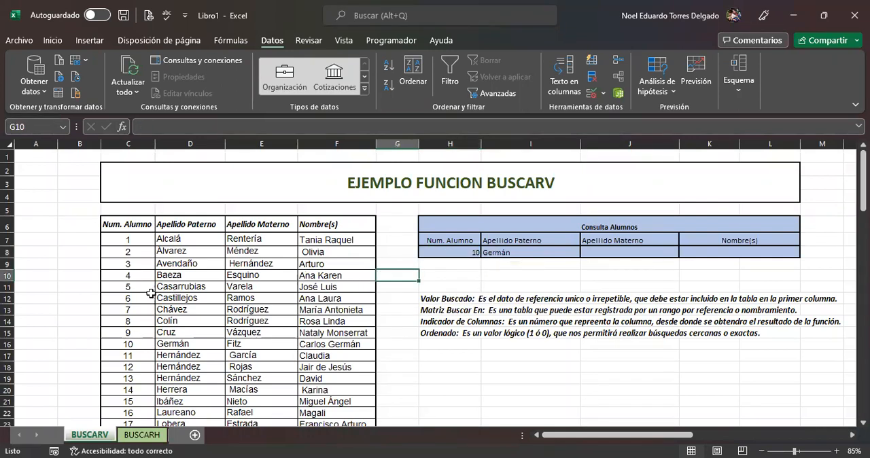
click(150, 341)
drag(152, 340, 178, 342)
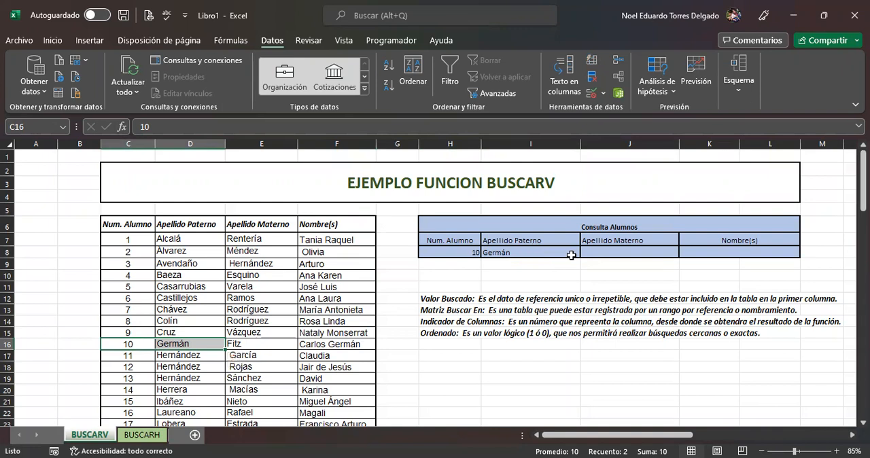
click(621, 251)
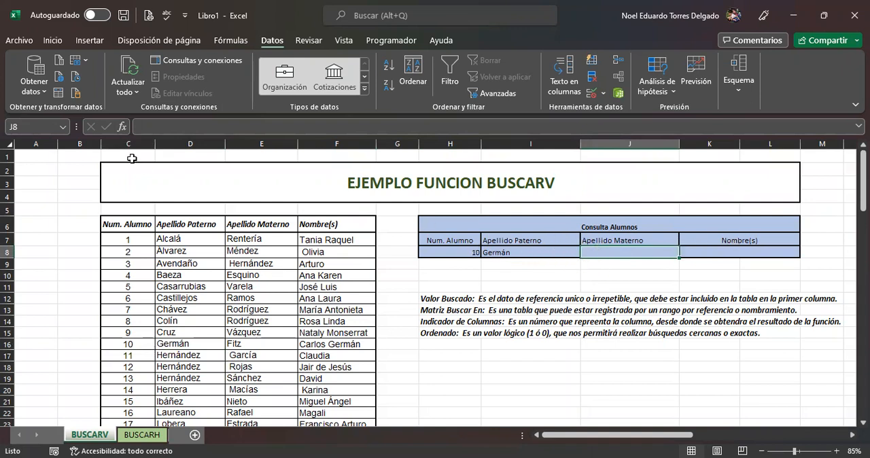
click(122, 127)
click(622, 66)
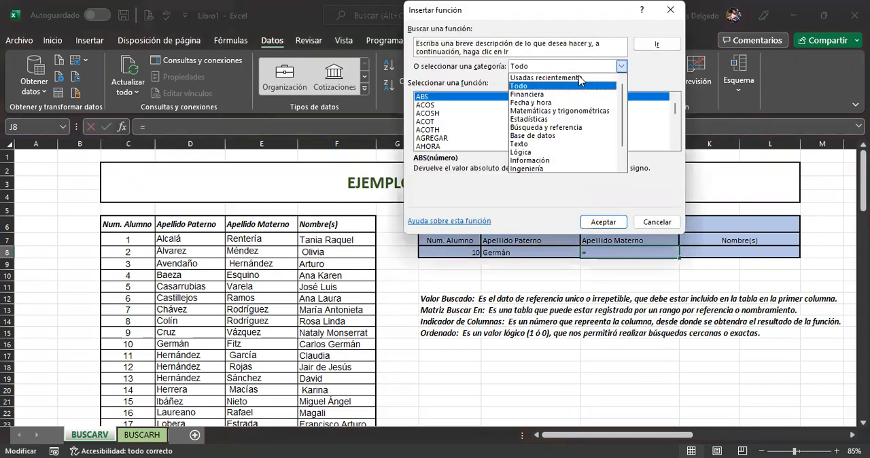
click(576, 79)
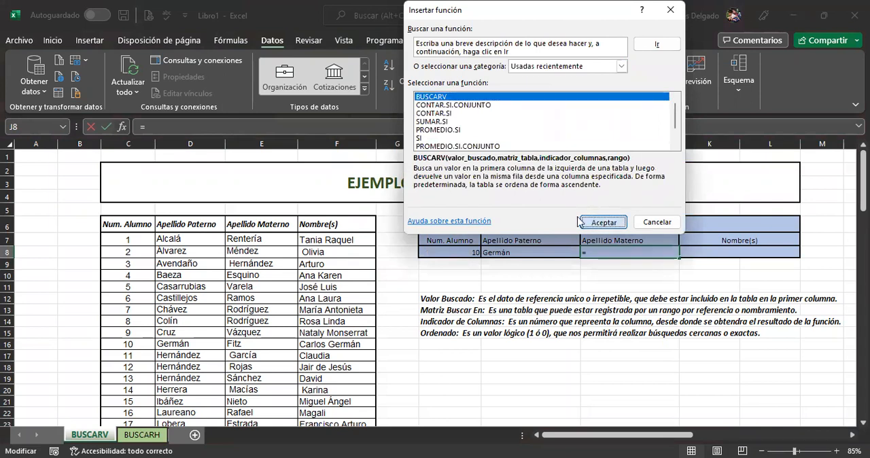
click(578, 221)
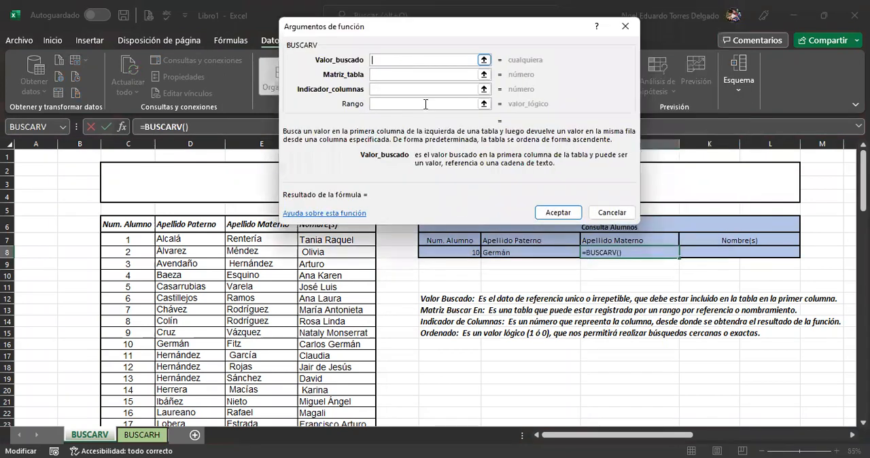
click(453, 251)
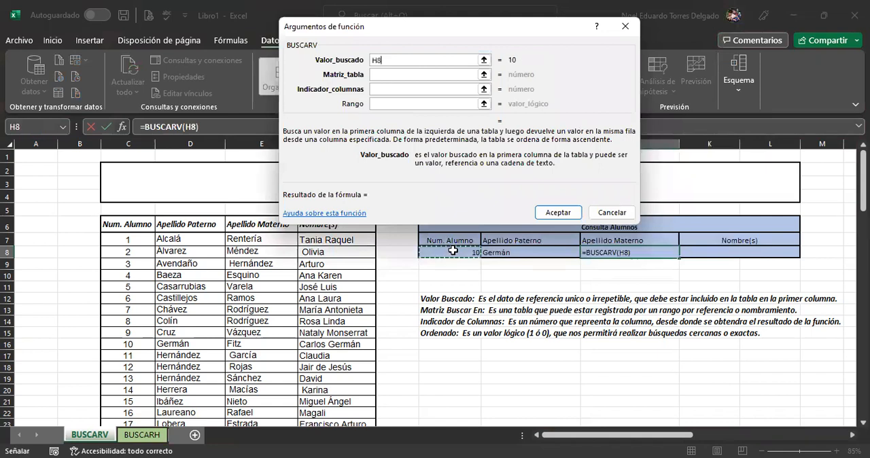
click(397, 72)
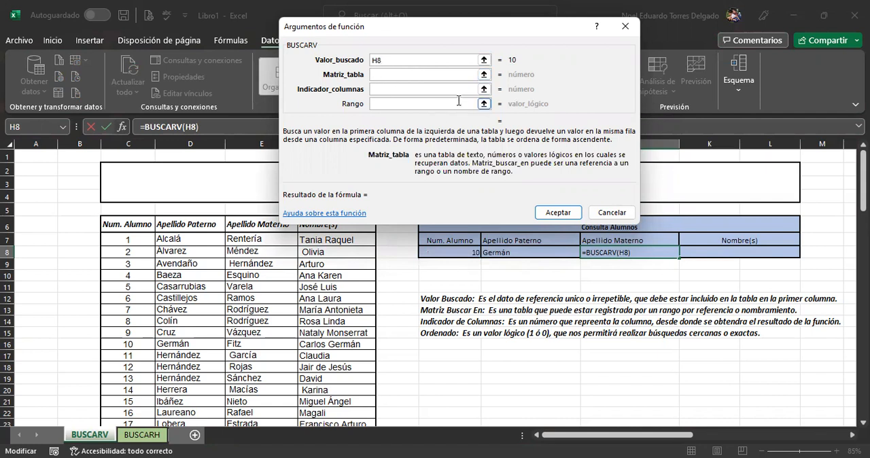
click(604, 213)
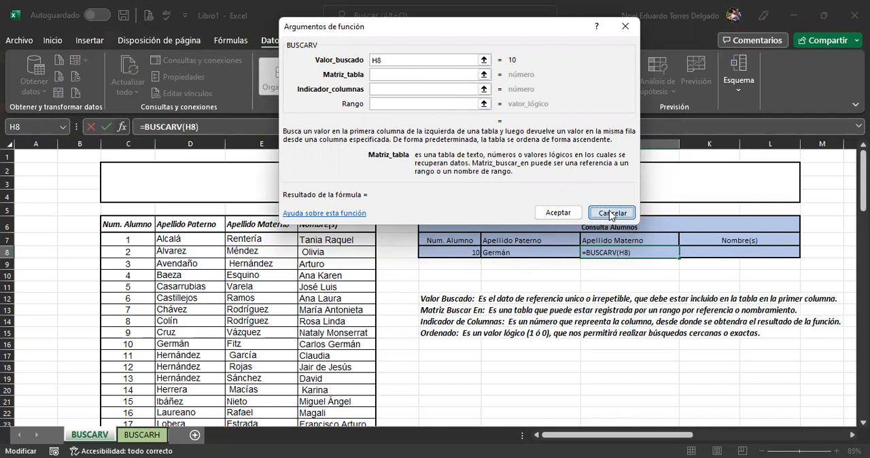
Step: Name the whole student table with its headers, C6:F41, as alumnos
click(121, 223)
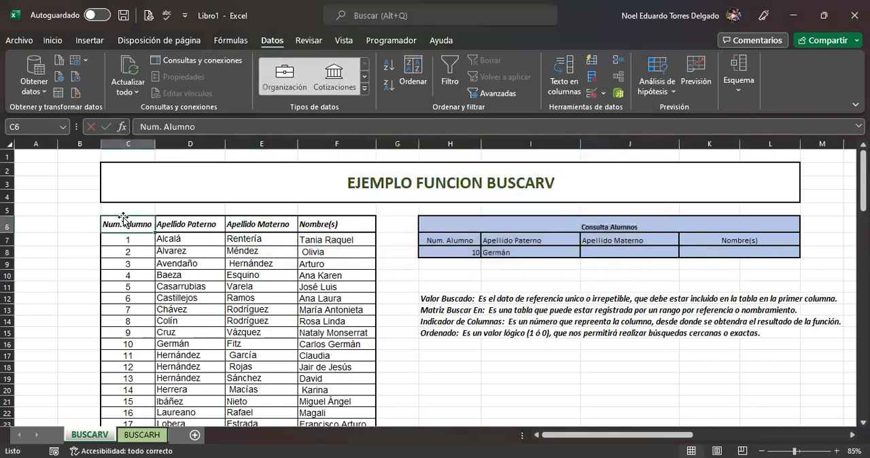
key(ctrl+shift+Right)
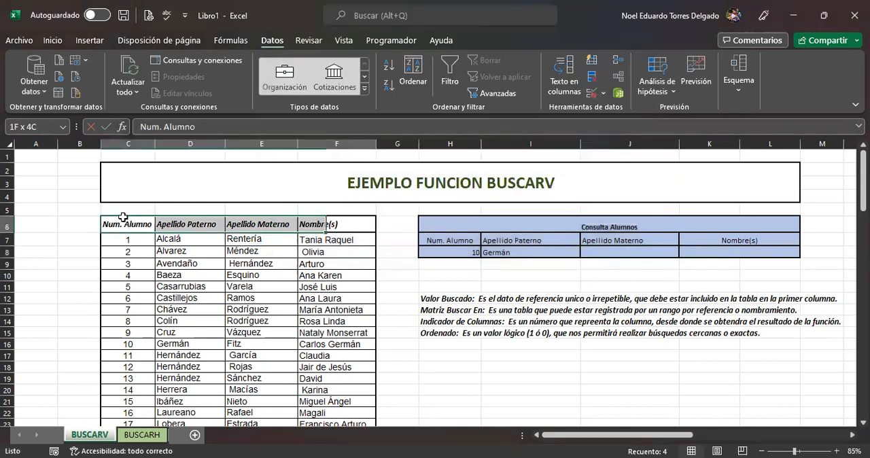
key(ctrl+shift+Down)
scroll(367, 274, up, 2)
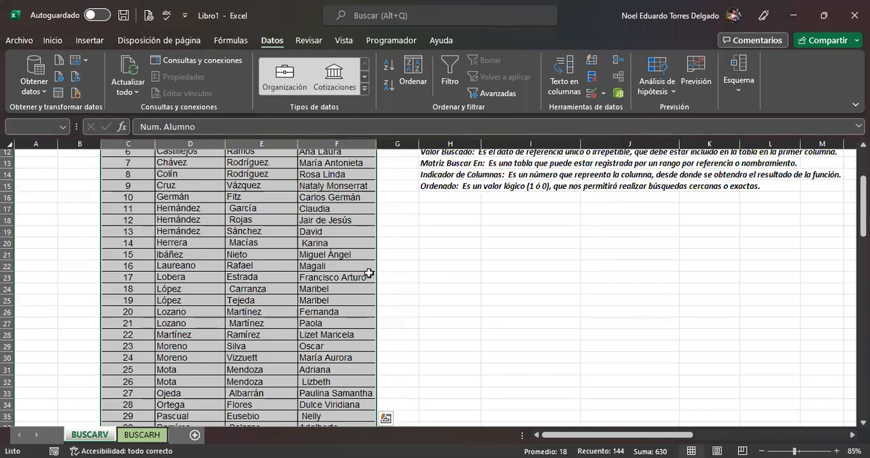
scroll(369, 274, up, 4)
click(38, 127)
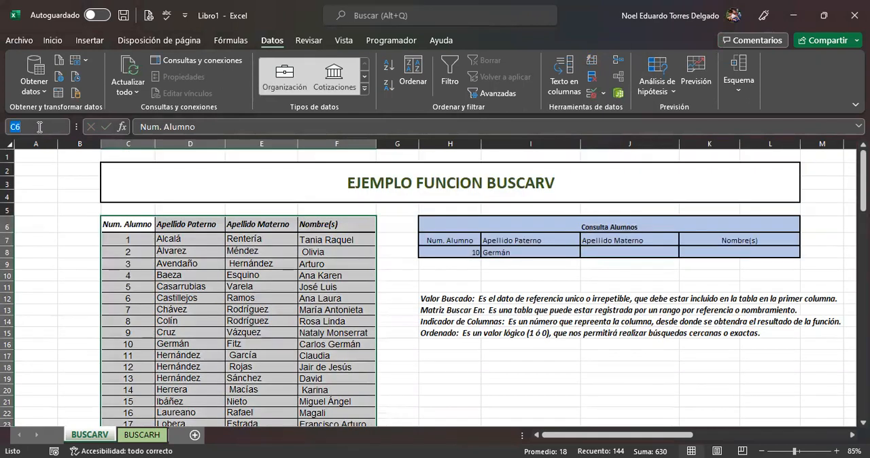
text(alumnos)
key(Return)
Step: Start a BUSCARV formula in J8 under Apellido Materno, using H8 as the lookup value and alumnos as the table
click(612, 254)
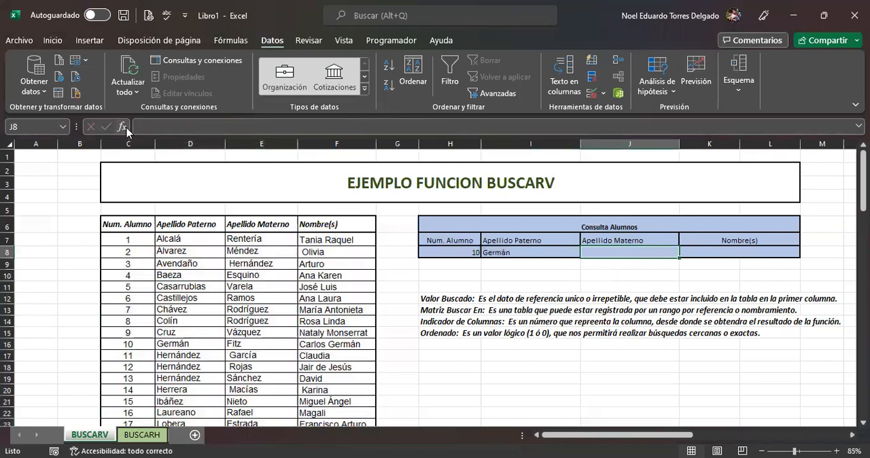
key(shift+F3)
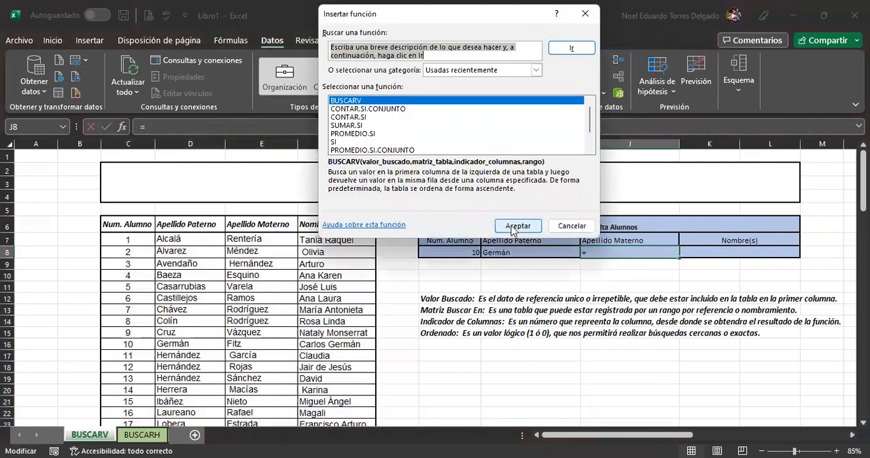
click(515, 227)
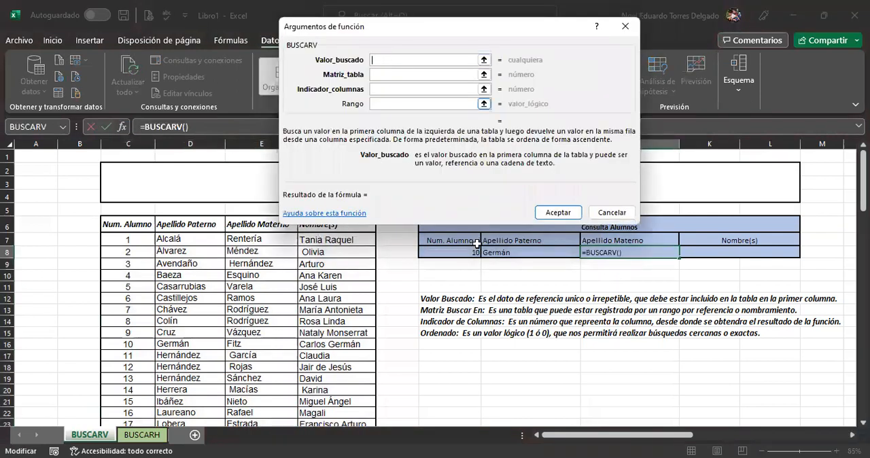
click(452, 253)
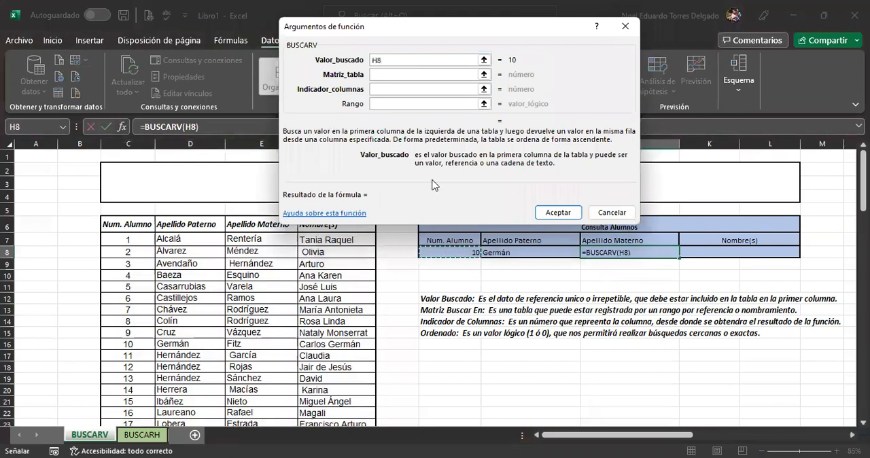
click(385, 77)
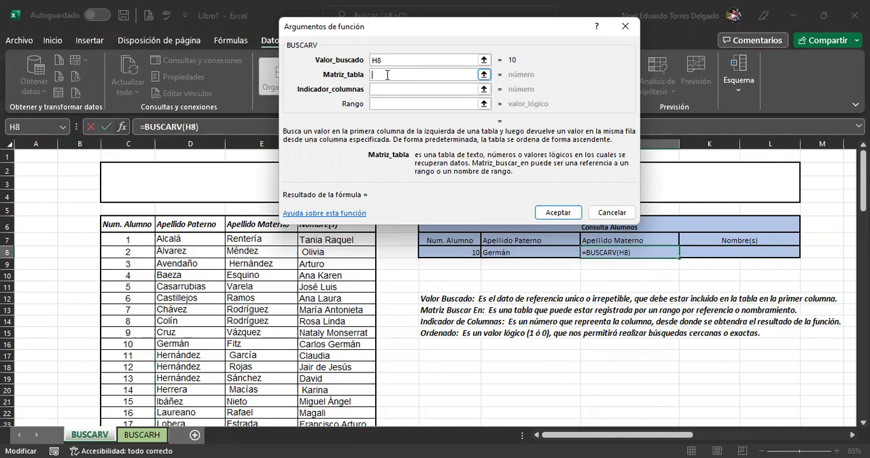
text(alumnos)
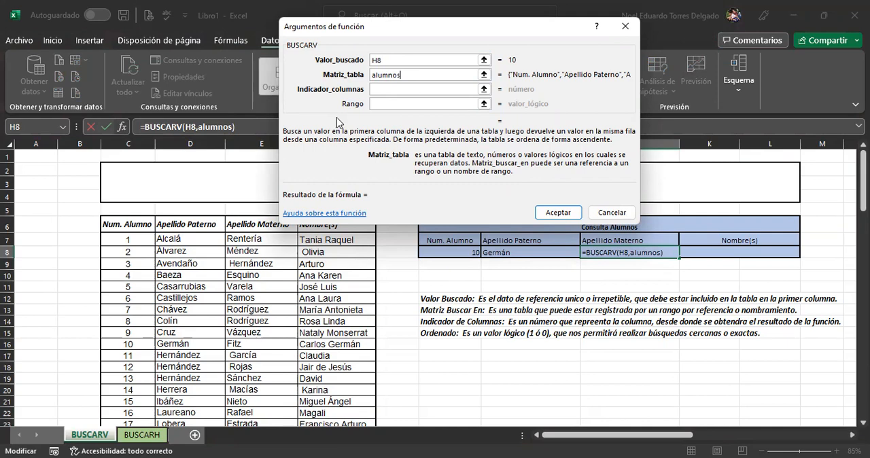
scroll(337, 122, down, 8)
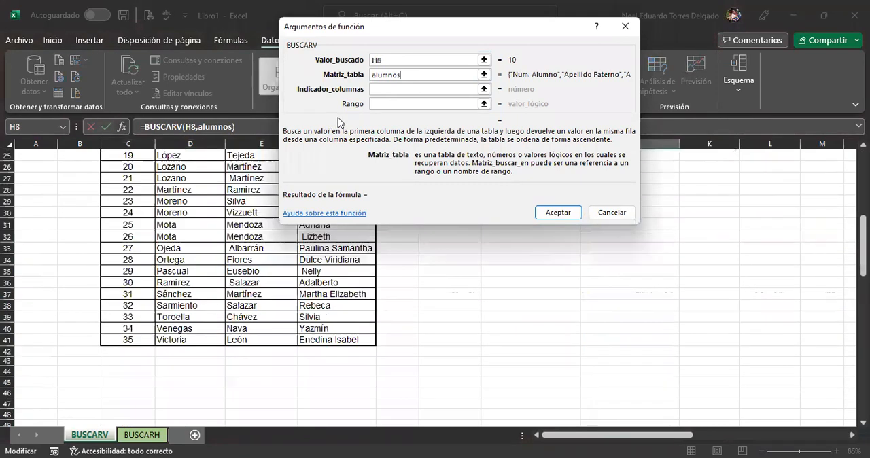
scroll(341, 121, up, 8)
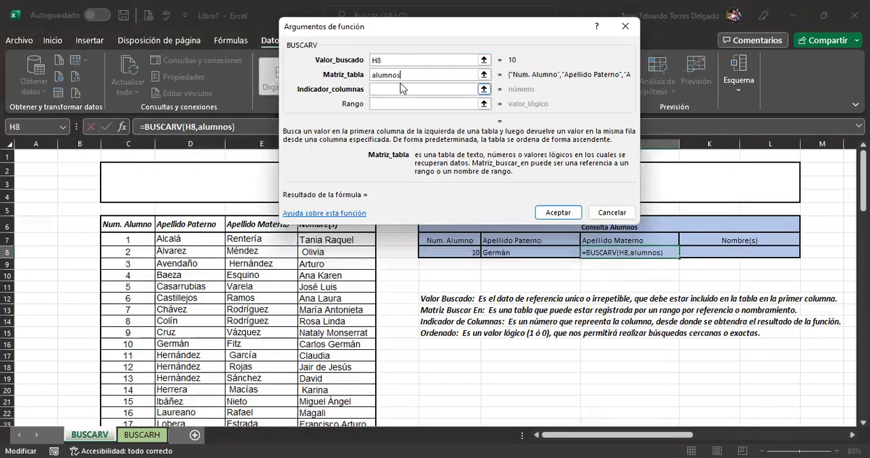
Step: Complete the J8 BUSCARV formula with column index 3 and range value 0 for an exact match
click(407, 89)
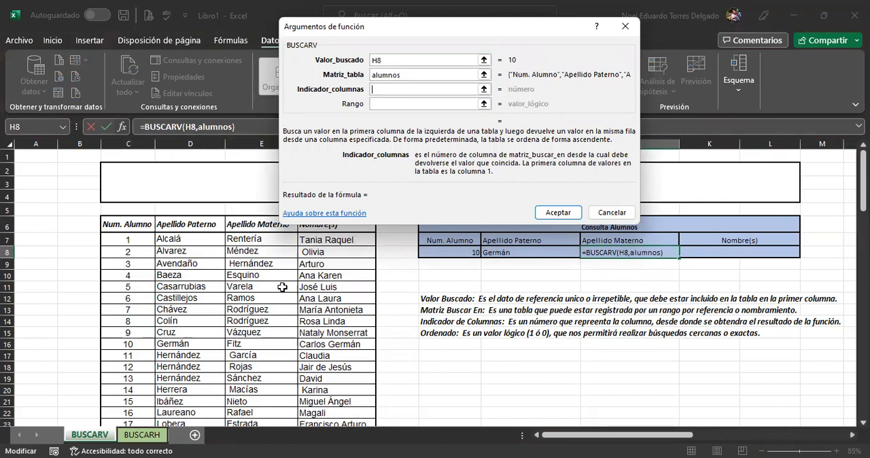
text(3)
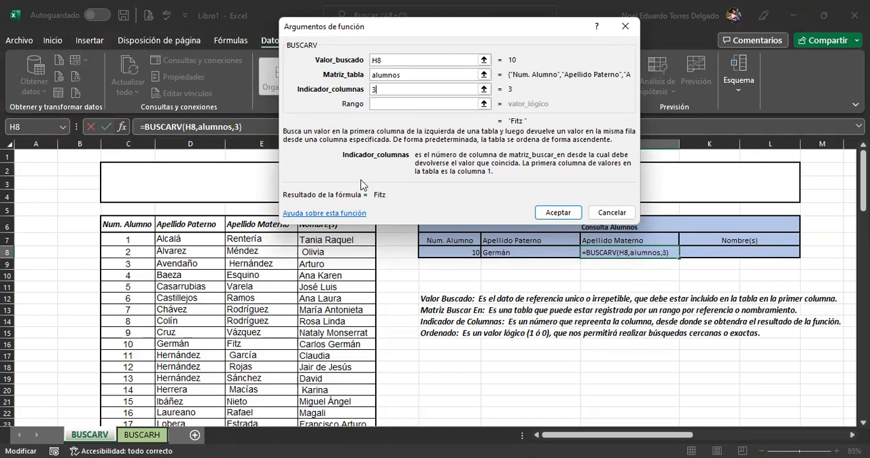
click(394, 105)
text(0)
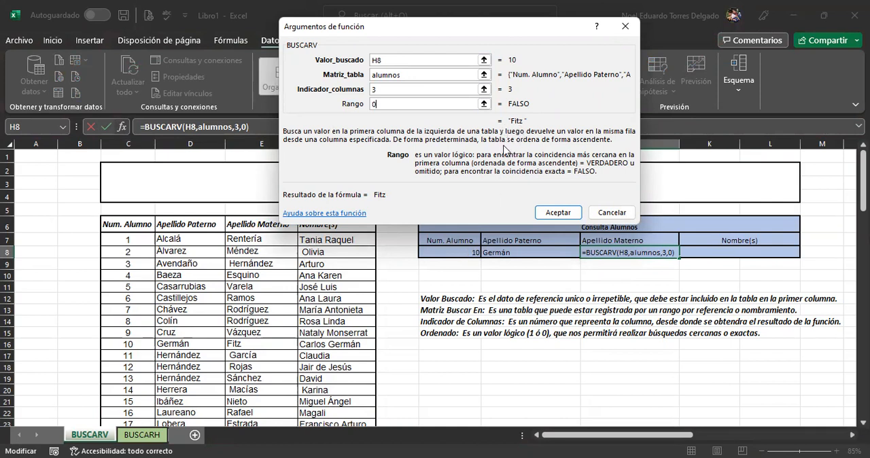
click(556, 212)
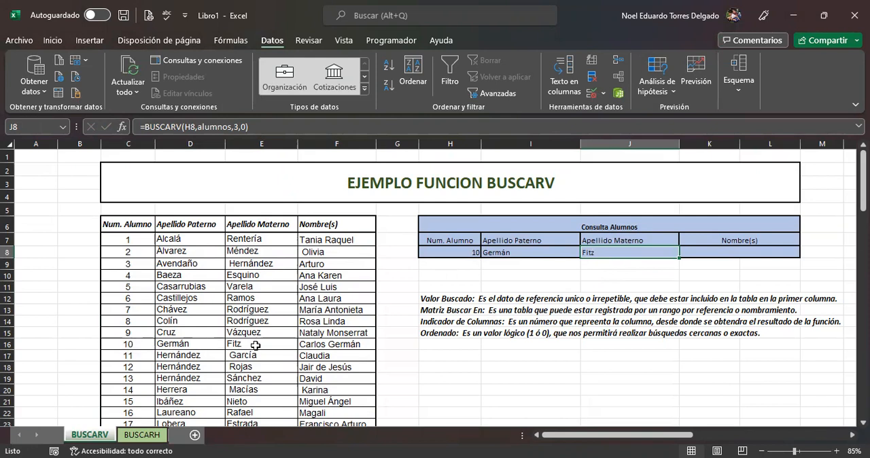
Step: Insert a BUSCARV formula in K8 under Nombre(s) with lookup value H8, table alumnos, column index 4 and range value 0
click(711, 251)
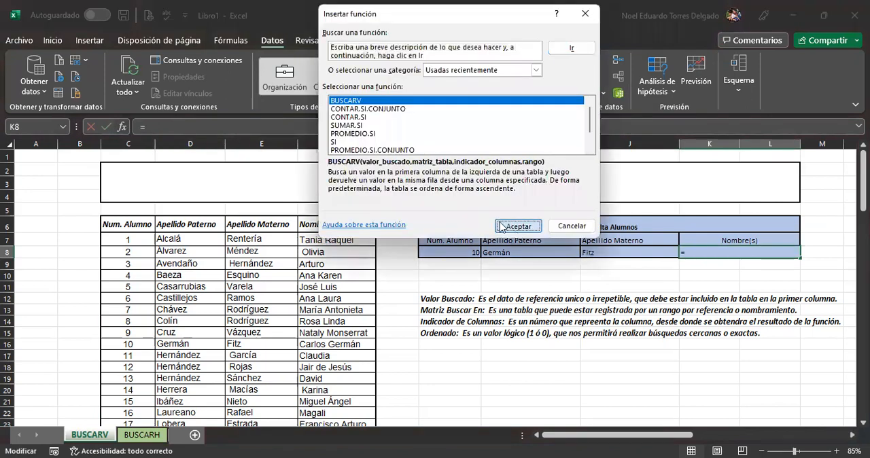
click(511, 226)
click(450, 251)
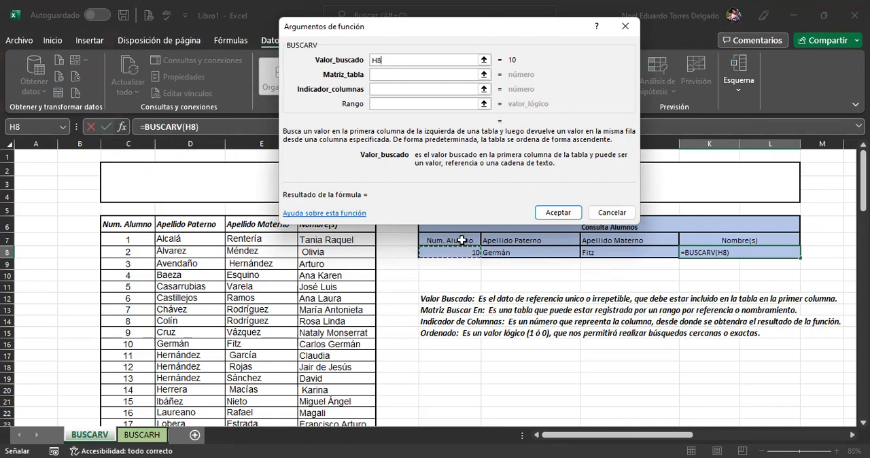
click(397, 75)
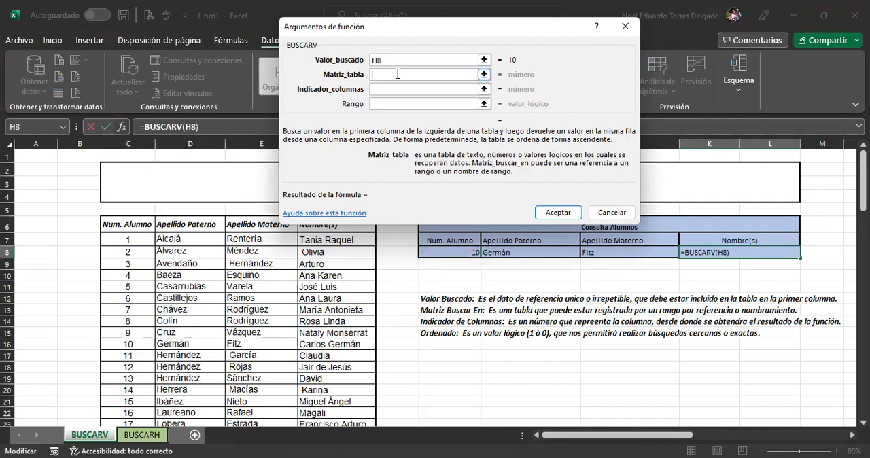
text(alumnos)
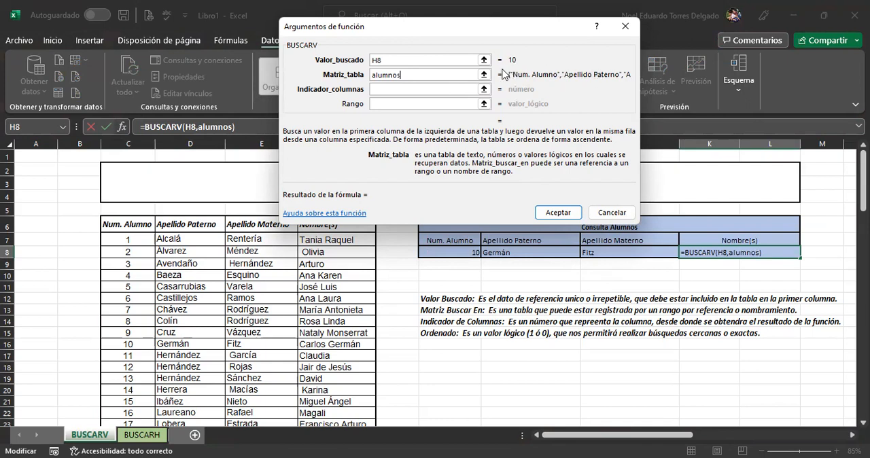
click(416, 89)
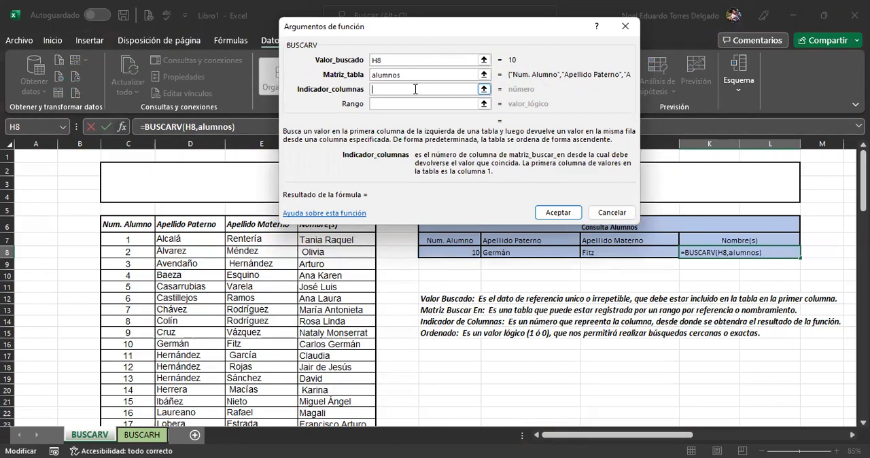
text(4)
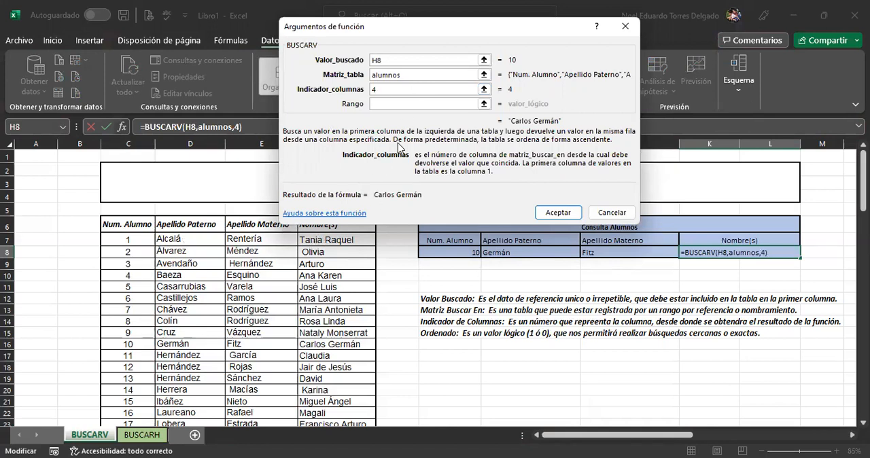
click(397, 105)
text(0)
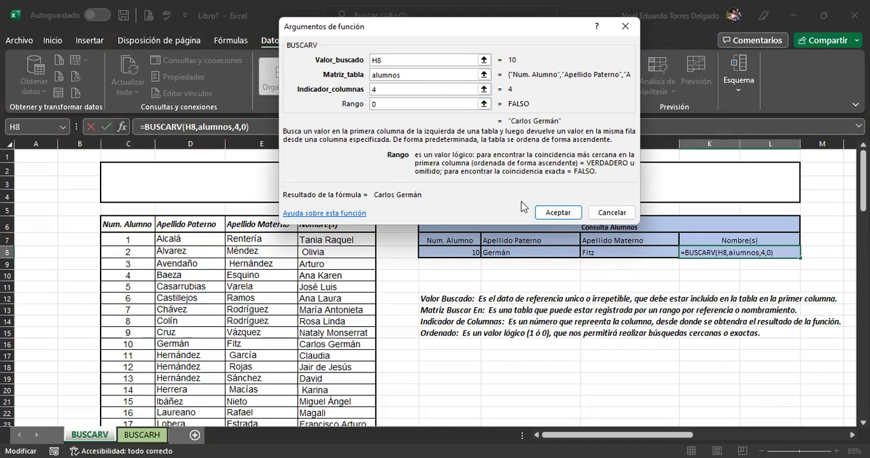
click(565, 213)
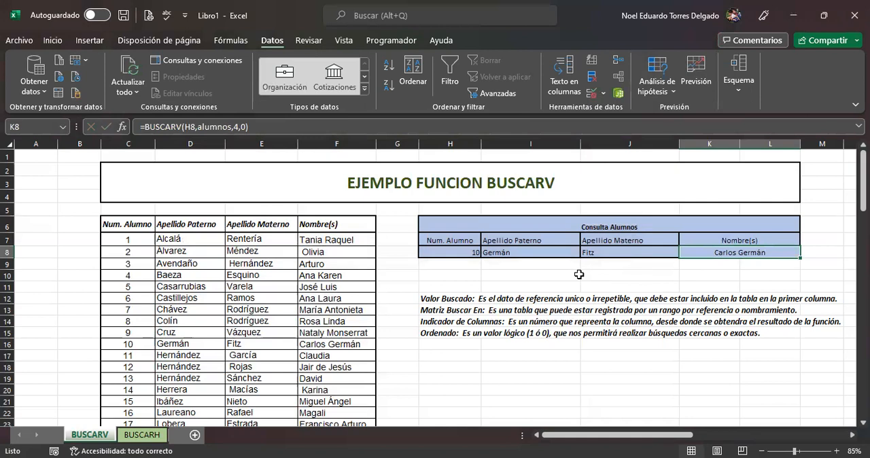
Step: Choose student number 15 in H8 and compare the returned surnames and given names with that student's table row
click(464, 254)
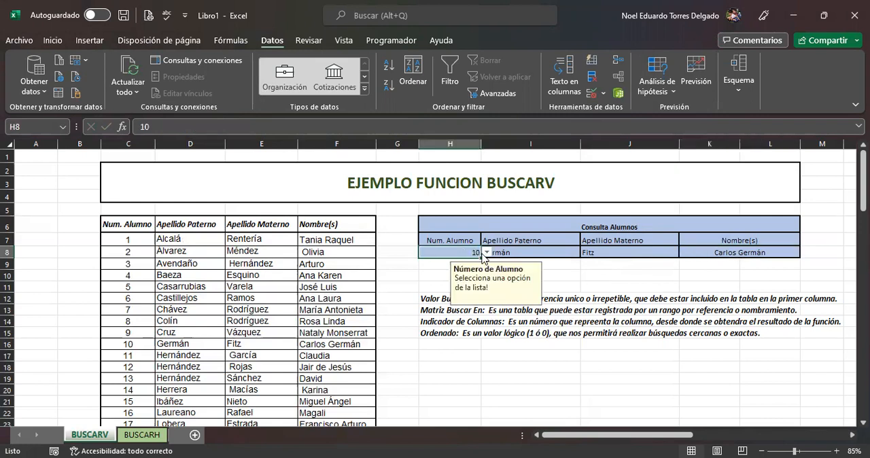
click(487, 253)
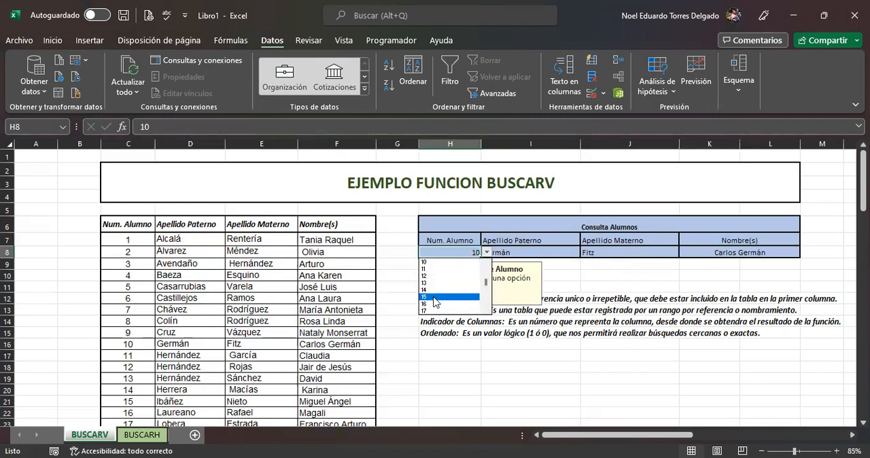
click(436, 297)
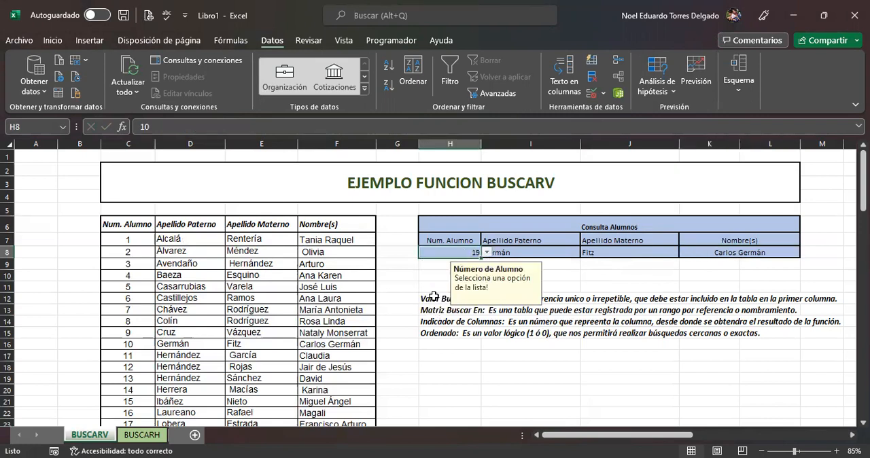
click(593, 285)
drag(124, 401, 337, 399)
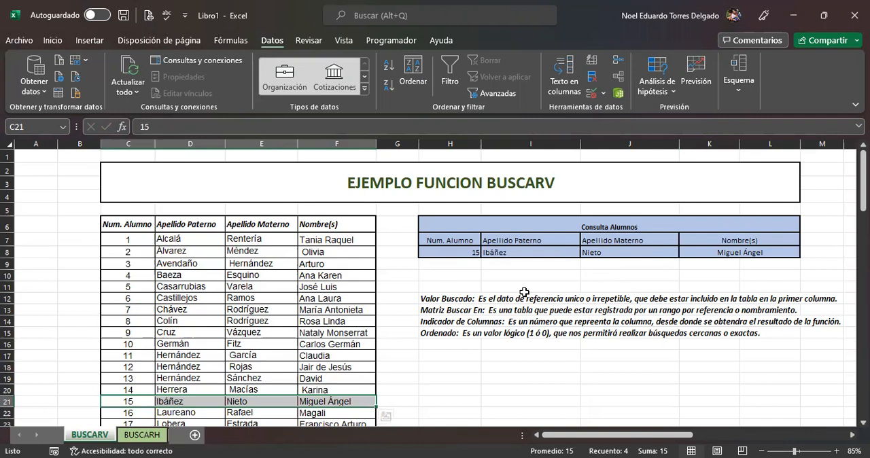
click(510, 253)
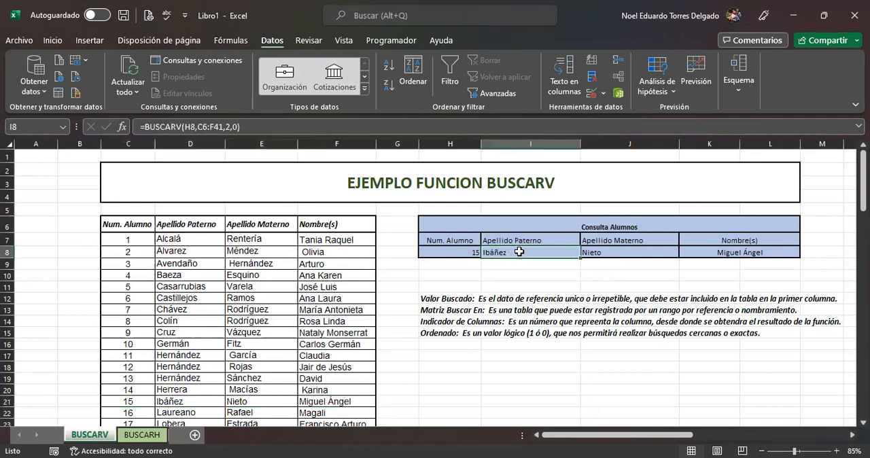
click(611, 251)
click(719, 251)
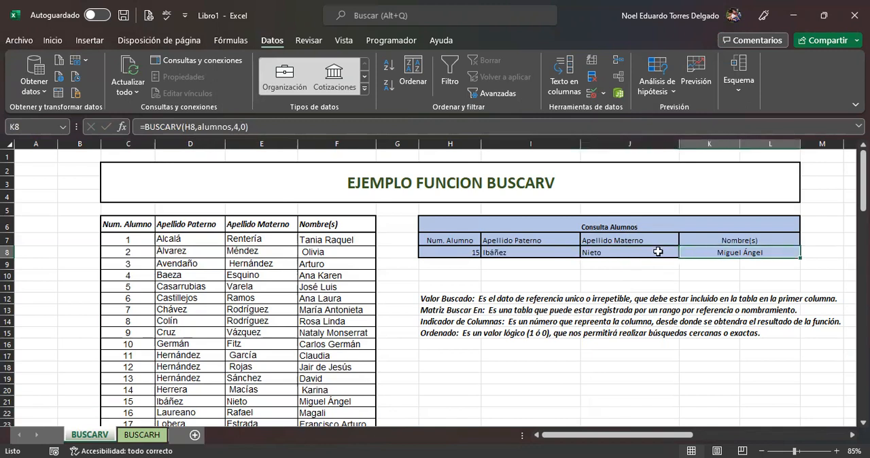
click(454, 252)
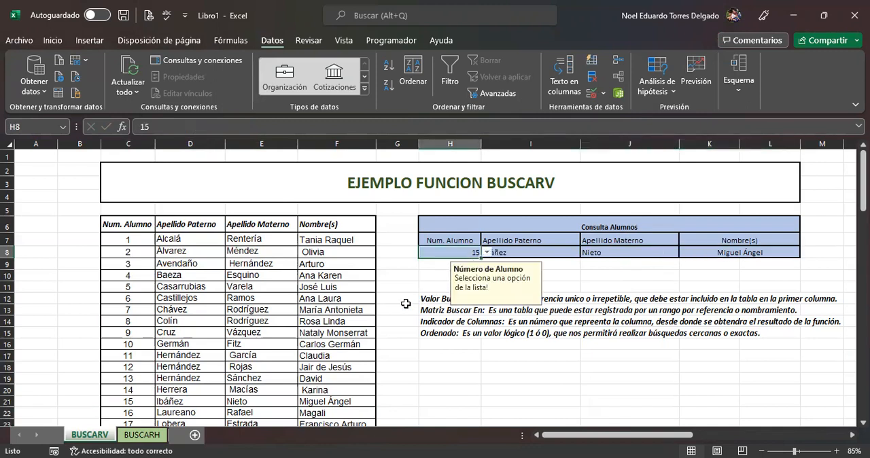
Step: Go to the BUSCARH sheet, review the yearly sales and expenses table, and auto-fit the width of column C
click(154, 435)
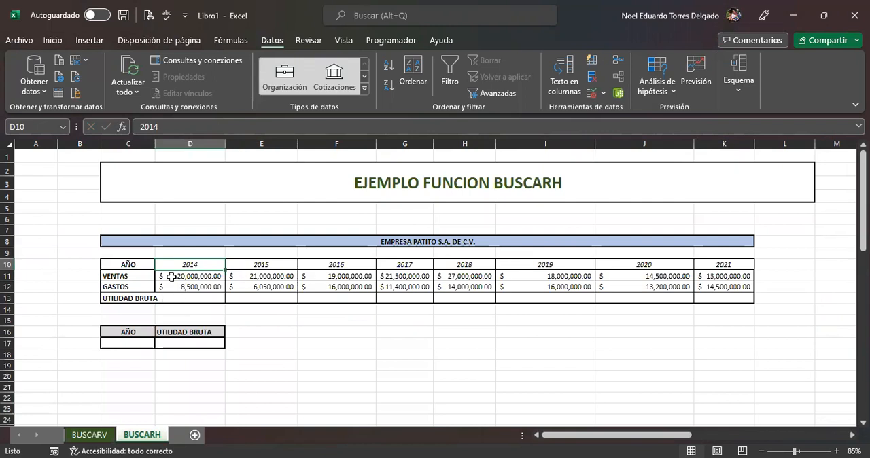
drag(131, 265, 722, 295)
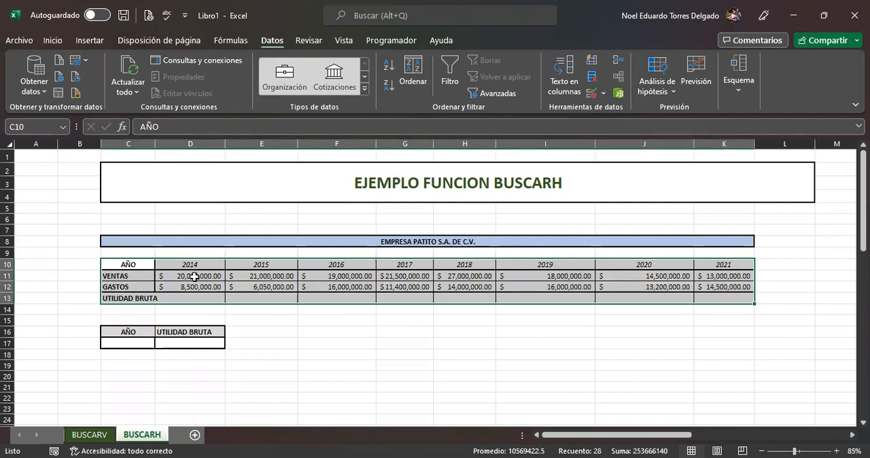
click(192, 298)
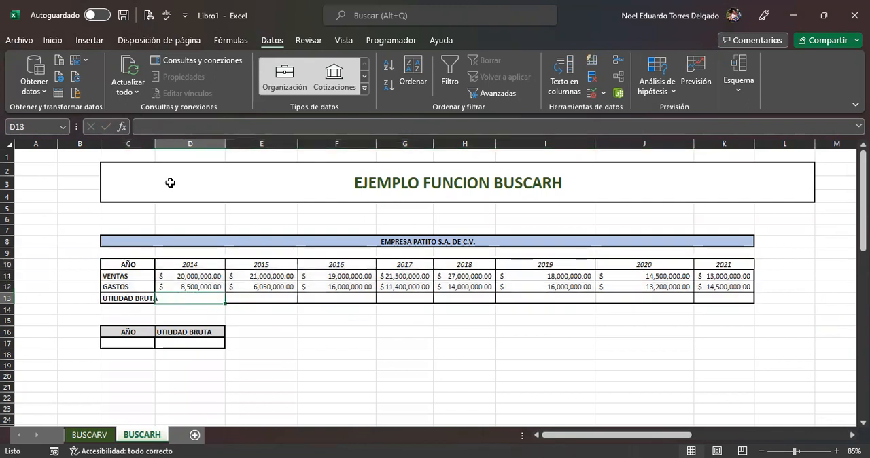
double_click(155, 143)
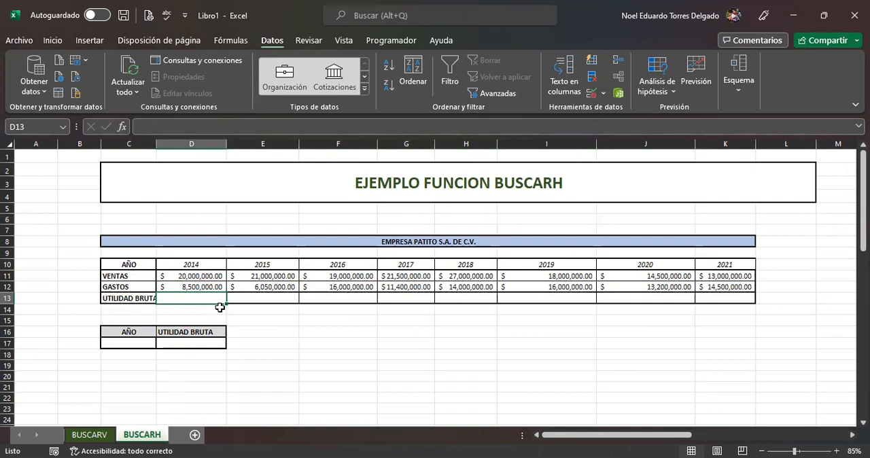
Step: Calculate the 2014 gross profit in D13 as sales minus expenses with the formula =D11-D12
text(=)
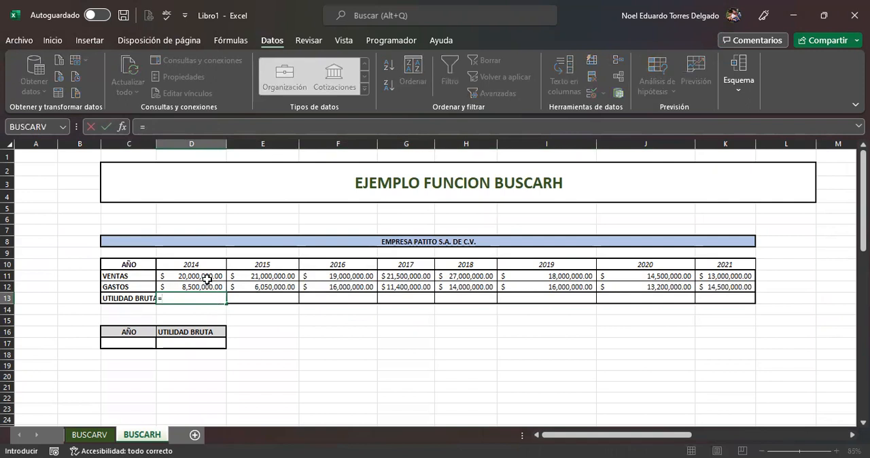
click(210, 277)
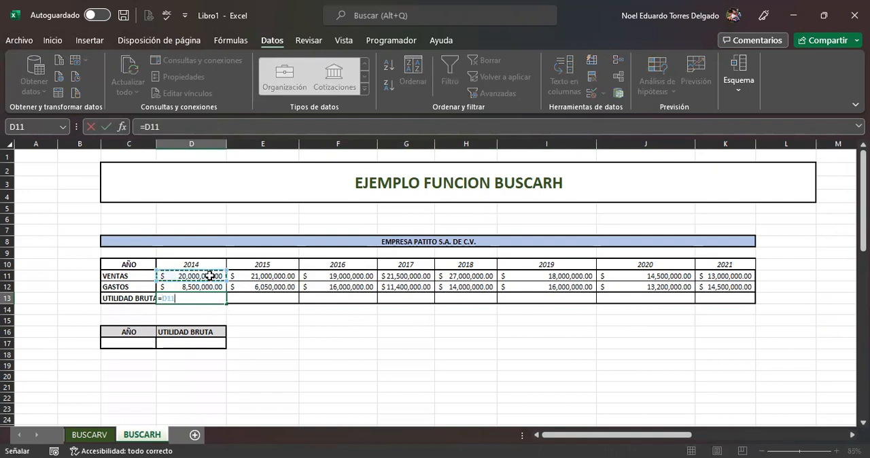
text(-)
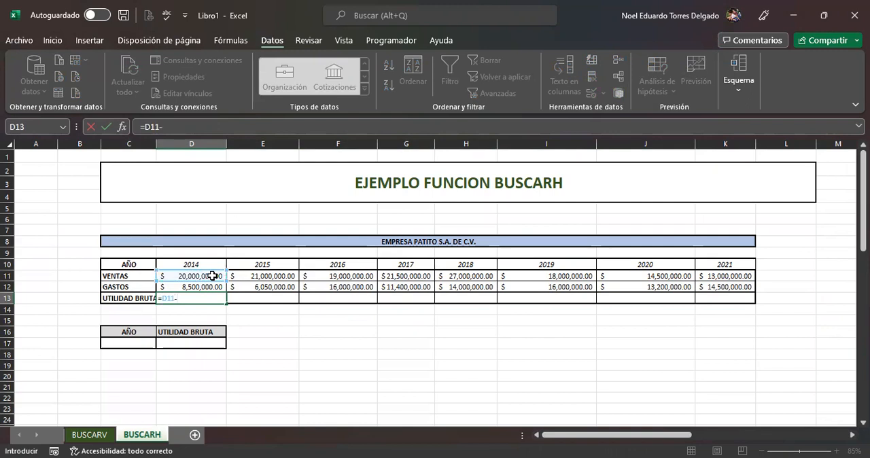
click(212, 285)
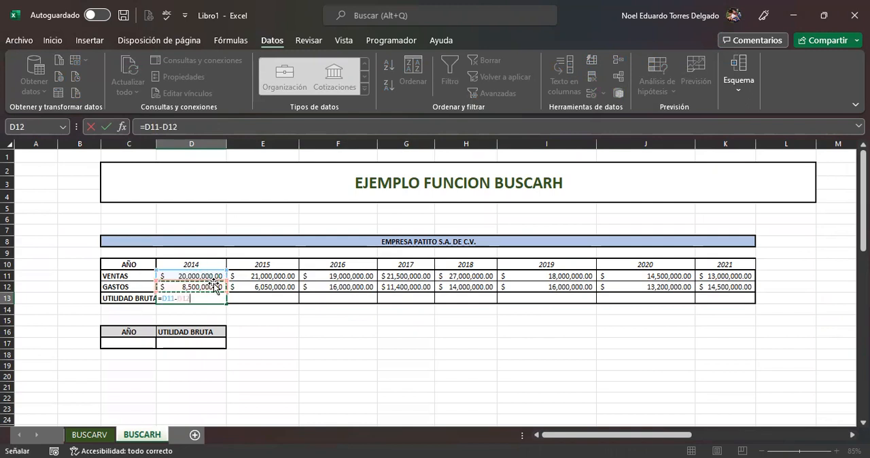
key(Return)
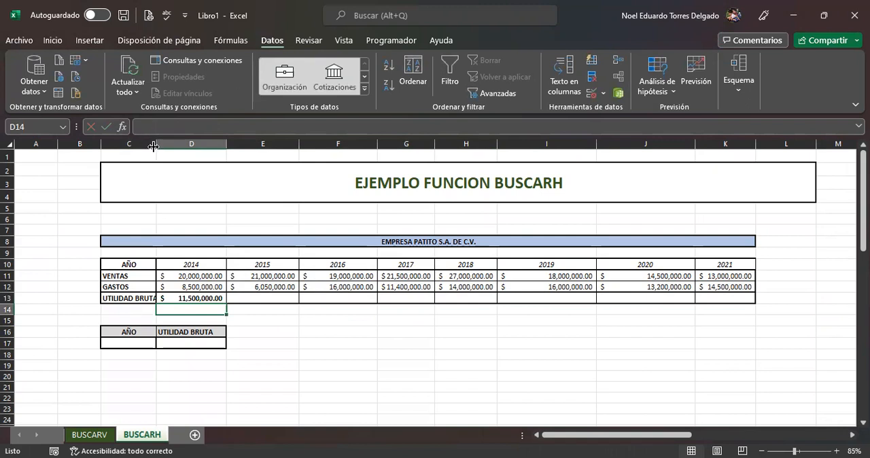
Step: Fill the D13 gross profit formula across to K13 and widen column C to fit the UTILIDAD BRUTA label
click(212, 297)
drag(232, 304, 732, 299)
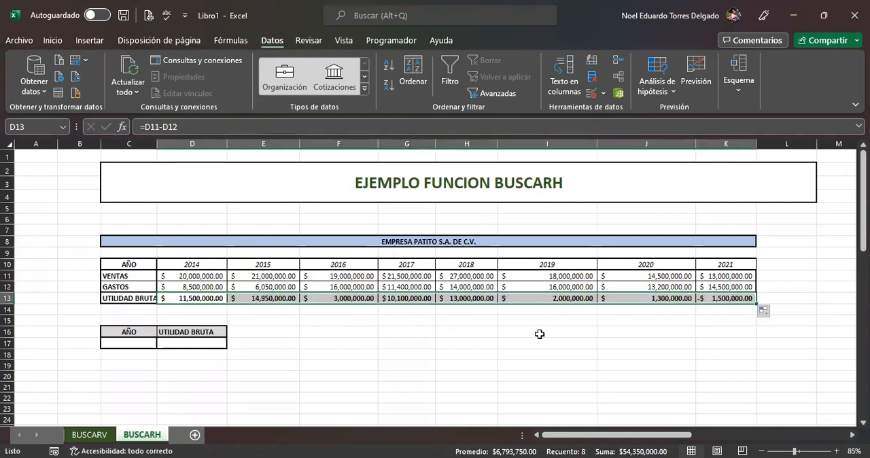
drag(155, 146, 171, 146)
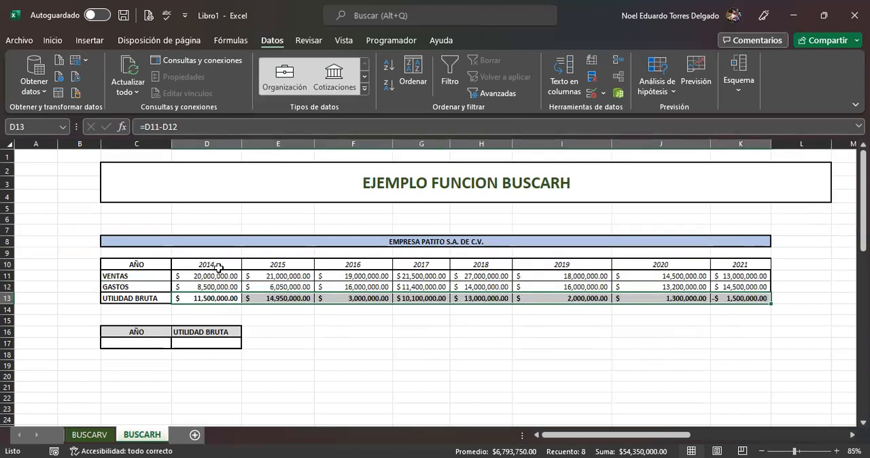
click(216, 265)
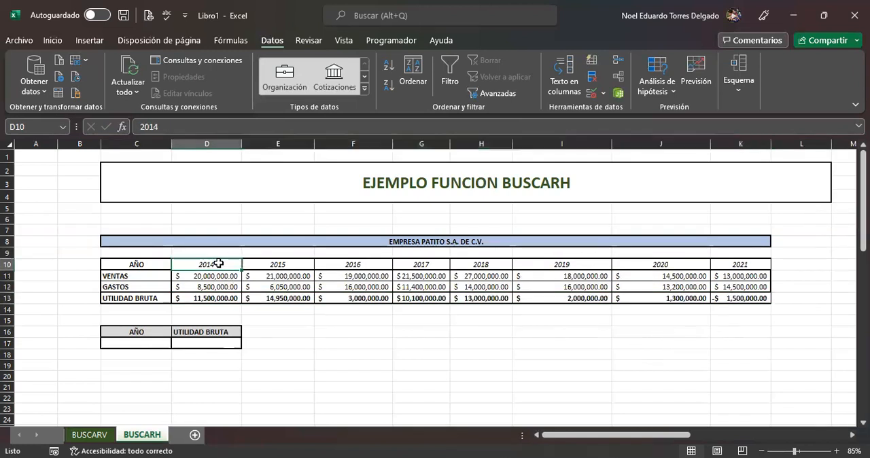
click(751, 264)
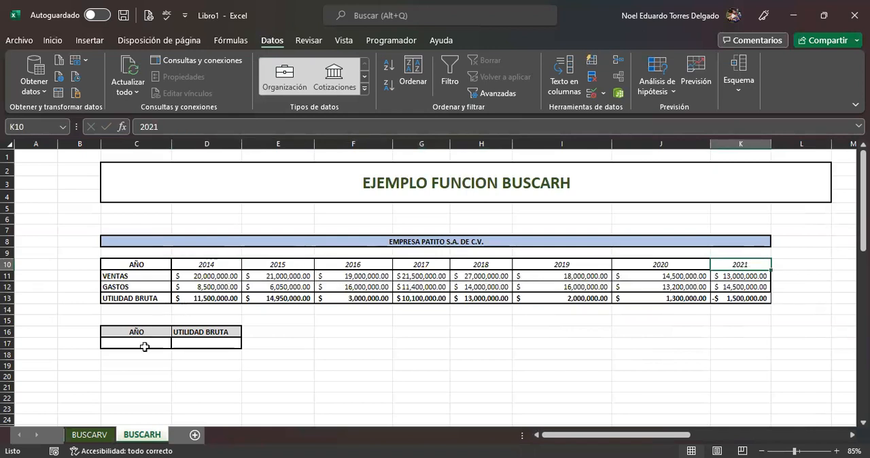
click(135, 340)
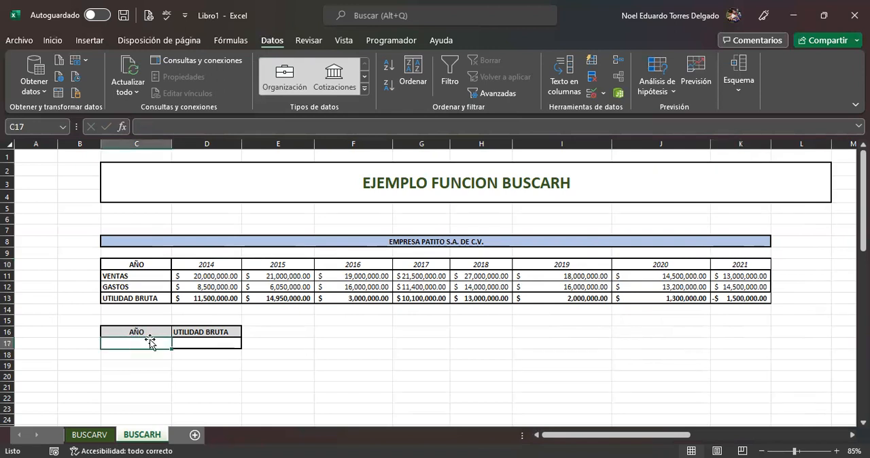
click(196, 344)
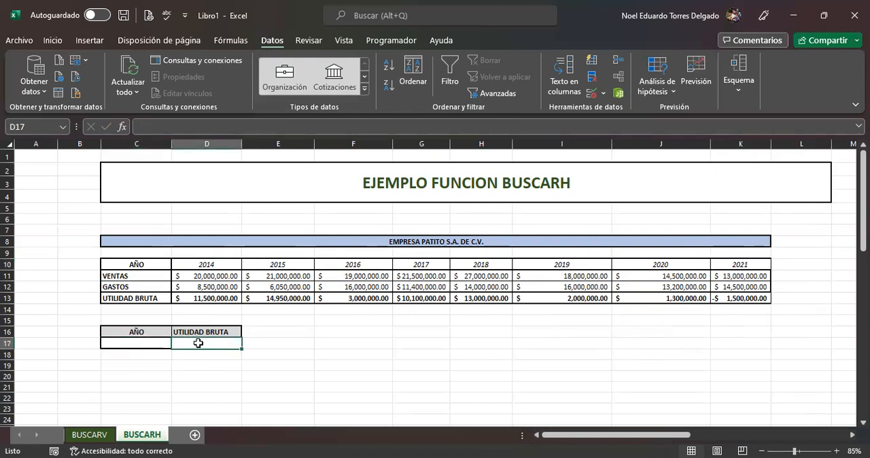
Step: Set up data validation on C17 under AÑO as a list (Lista) with the year headings =$D$10:$K$10 as source
click(131, 345)
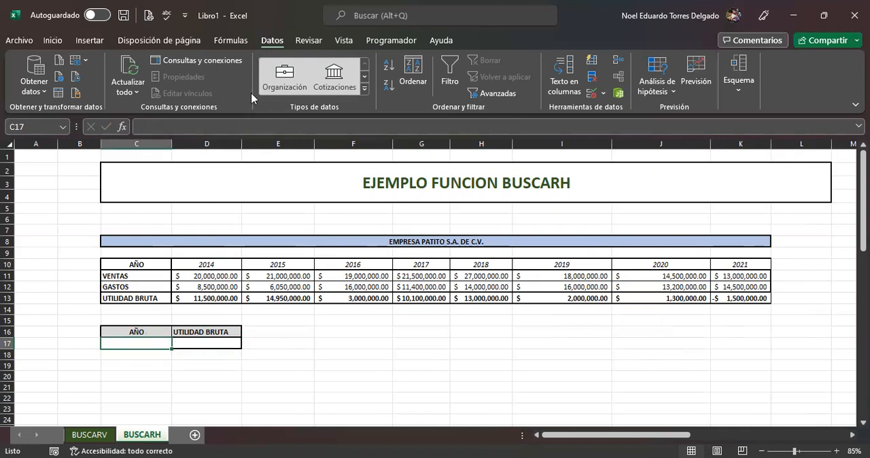
click(589, 95)
click(355, 55)
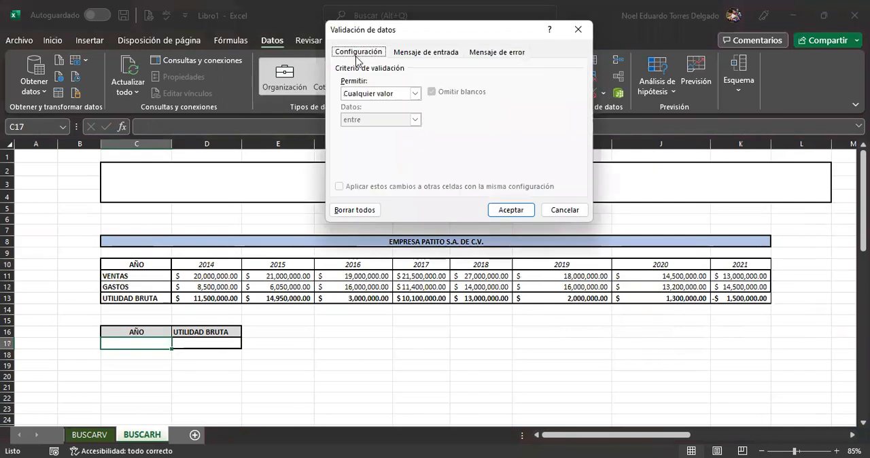
click(361, 94)
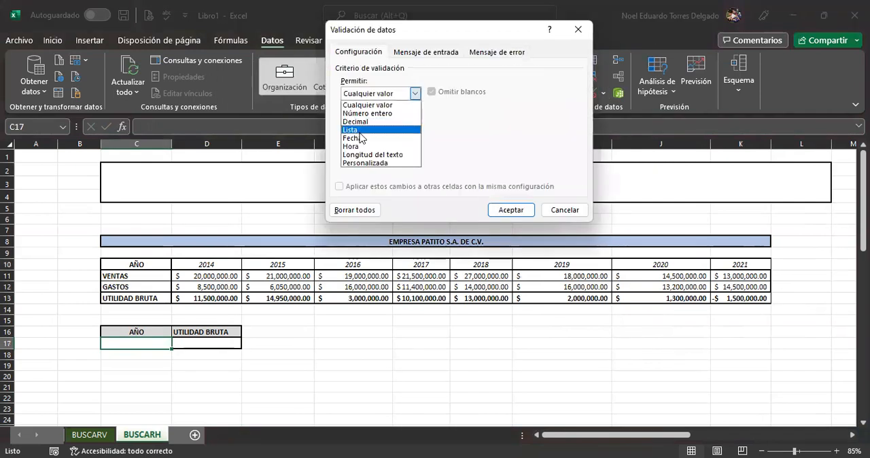
click(361, 130)
click(368, 143)
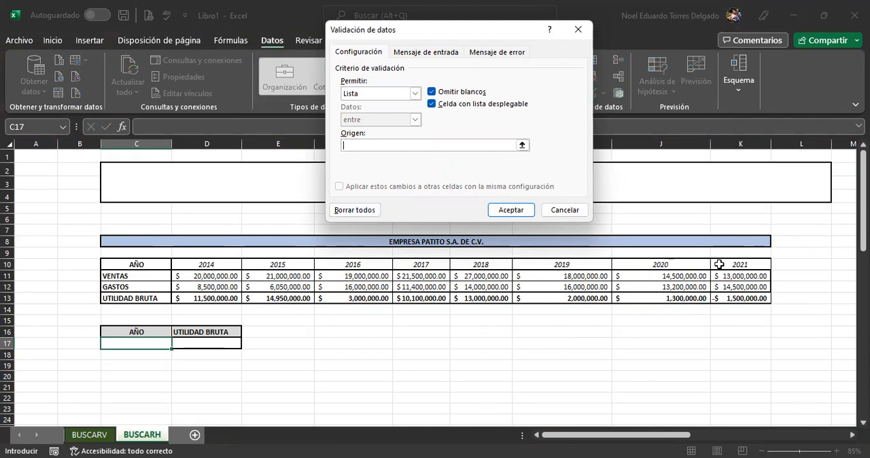
drag(719, 264, 206, 265)
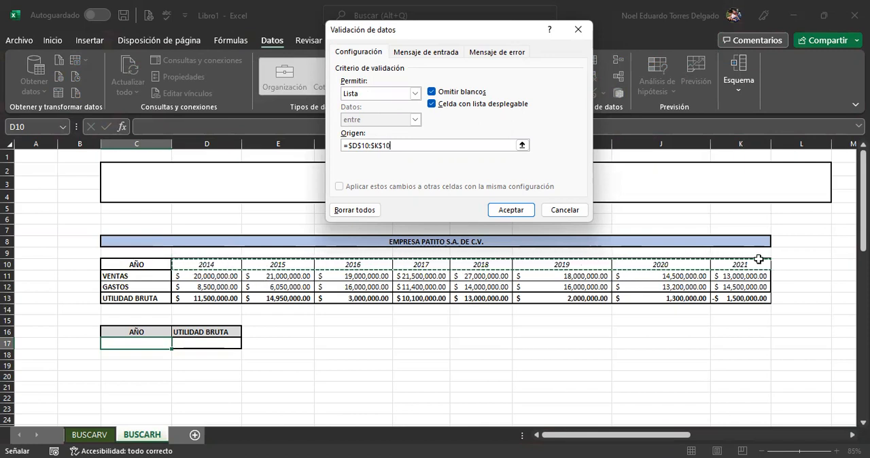
Step: Give the C17 validation an input message titled "Año" with the text "Selecciona una opción de la lista!"
click(416, 54)
click(410, 111)
text(Año)
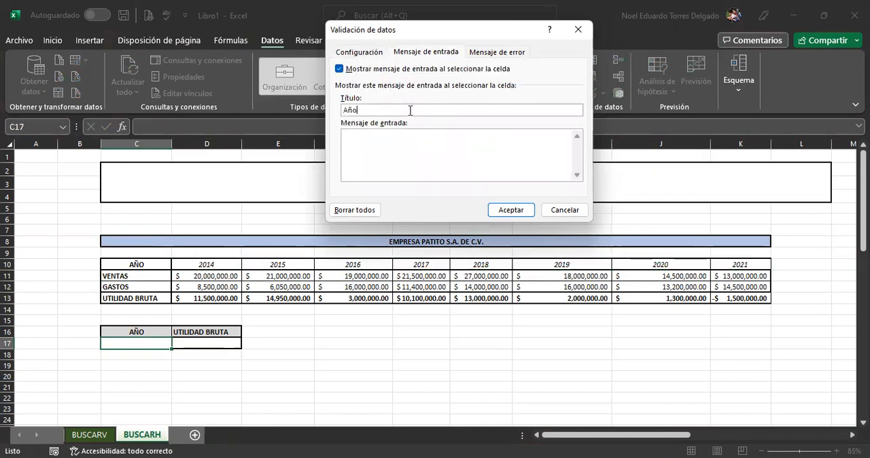
click(434, 159)
text(Selecciona u)
key(BackSpace)
text(uan)
key(BackSpace)
key(BackSpace)
text(na pocp)
key(BackSpace)
key(BackSpace)
text(pción de la lista)
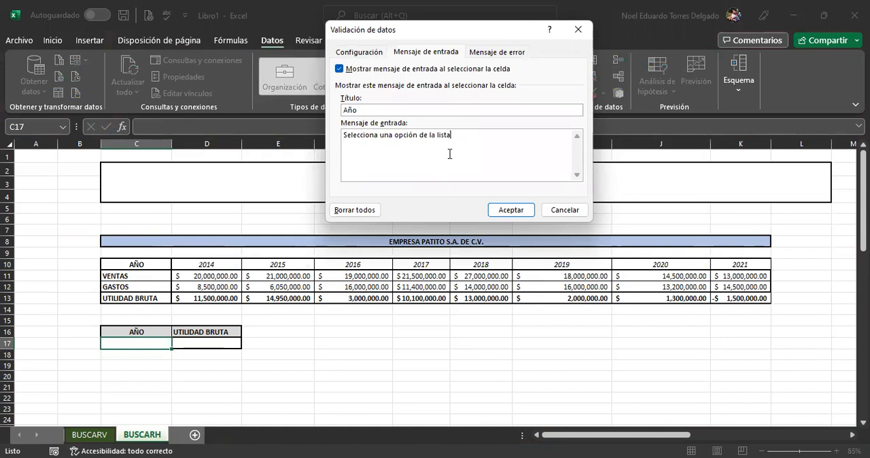
text(!)
Step: Add an error alert titled "Error Año!" reading "Opción no válida, selecciona una opción de la lista!" and apply the validation to C17
click(493, 52)
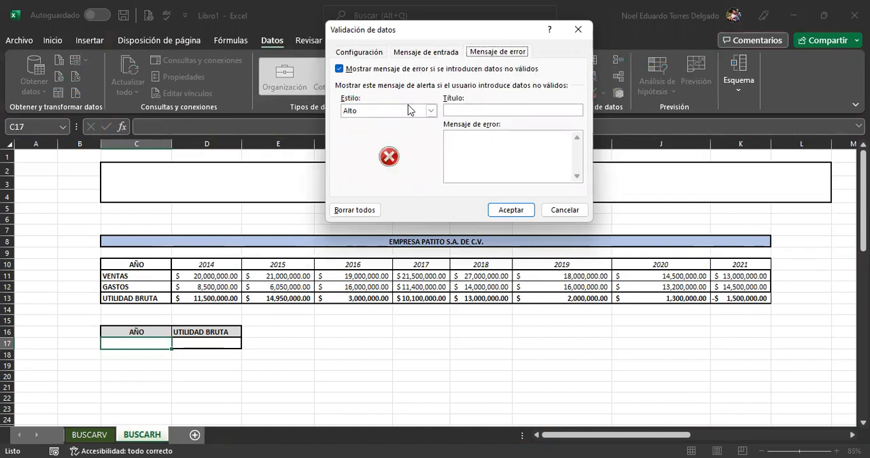
click(464, 109)
text(Error Año!)
click(483, 140)
text(Opci)
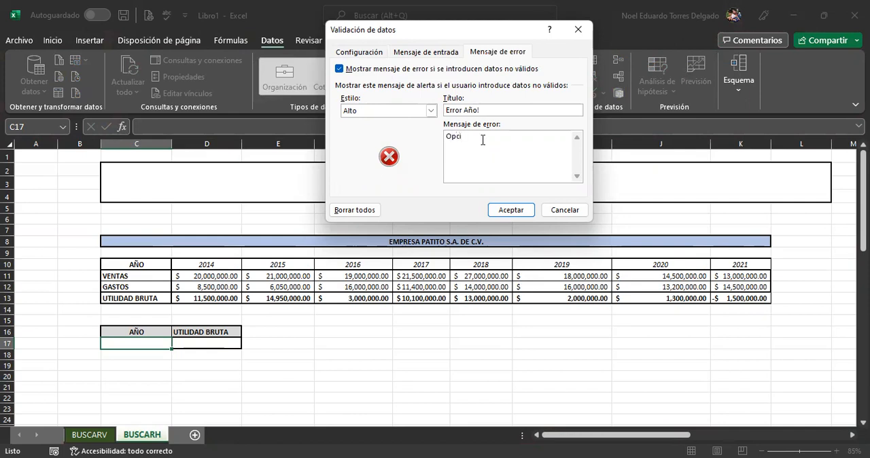
text(ó)
text(n no)
text(a)
text(lida, )
text(selecciona )
text(una opci+pn)
key(BackSpace)
key(BackSpace)
key(BackSpace)
key(BackSpace)
text(ión de la lista!)
click(505, 210)
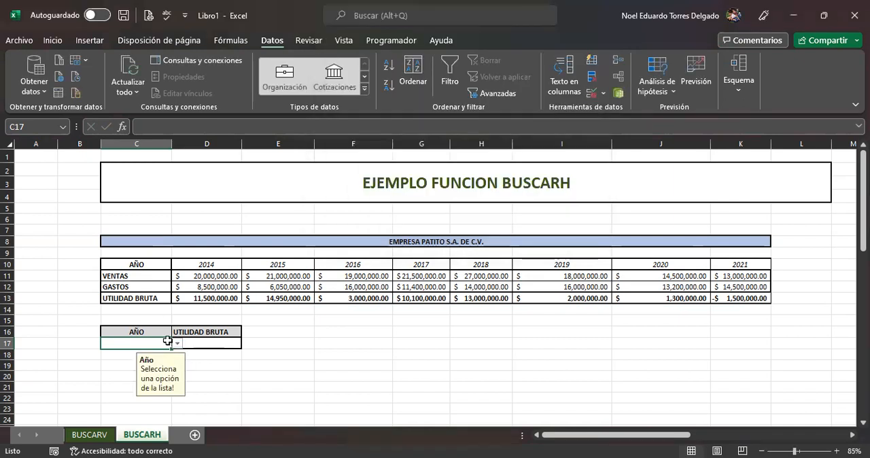
Step: Check the years offered by the C17 drop-down list against the year headings in D10:K10
click(177, 345)
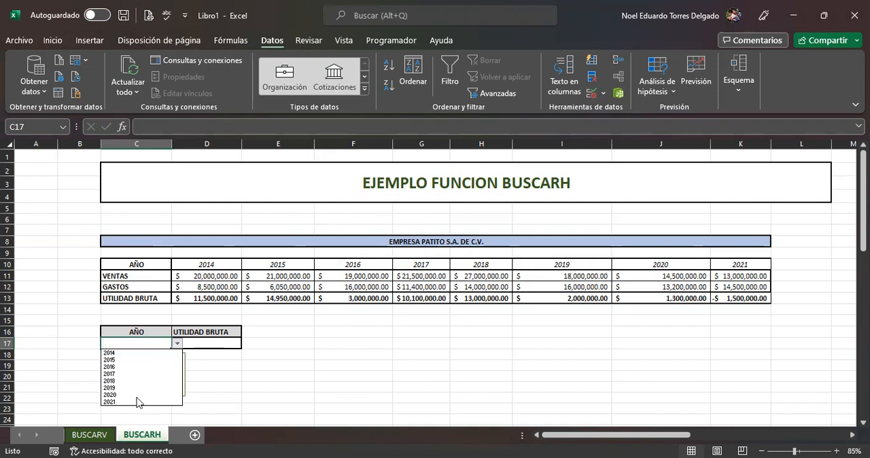
click(213, 343)
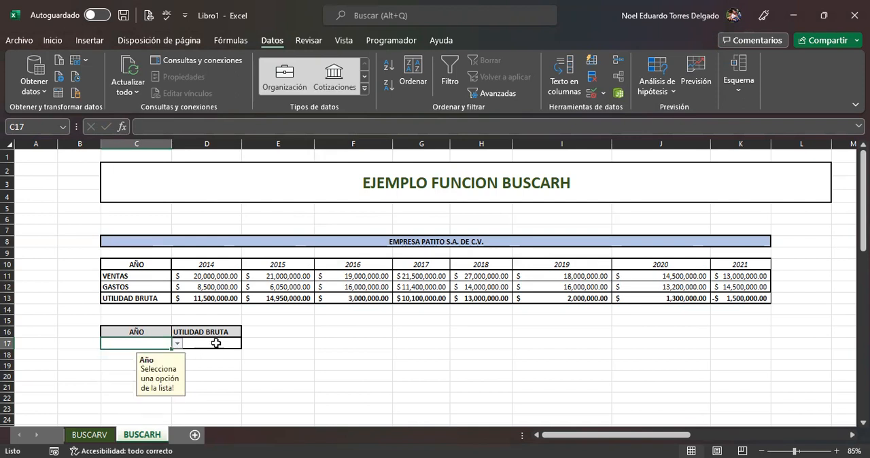
click(215, 342)
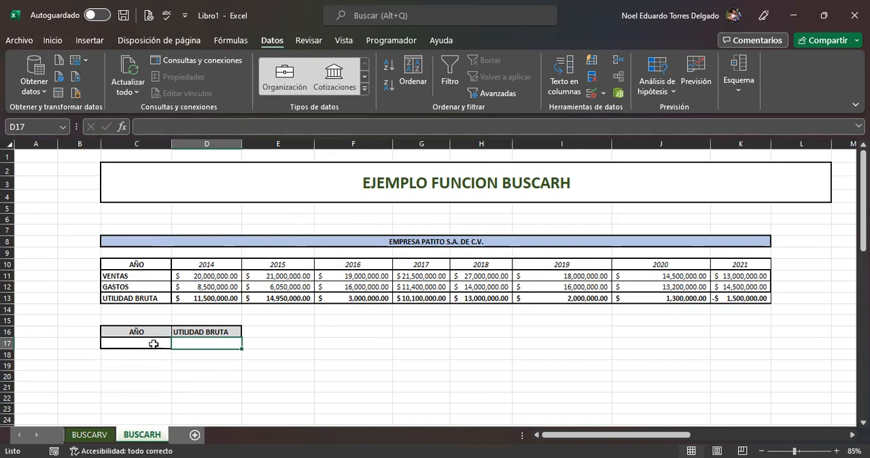
drag(207, 266, 717, 265)
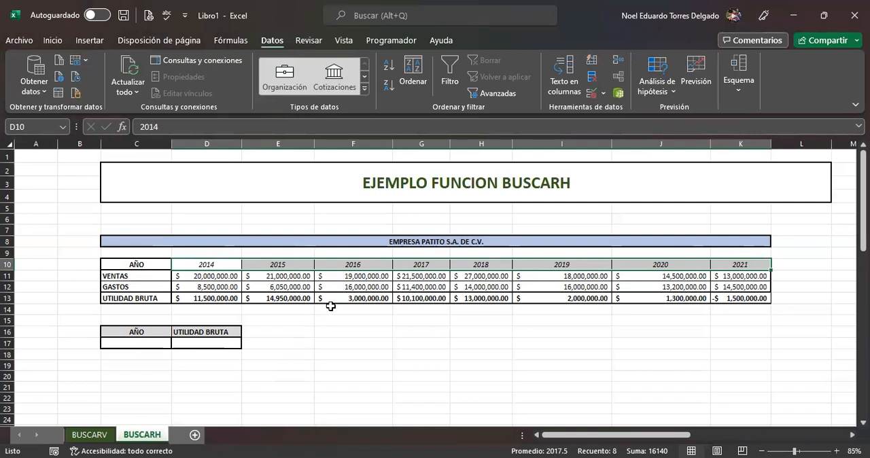
Step: Insert the BUSCARH function from the full function list into D17 under UTILIDAD BRUTA
click(210, 341)
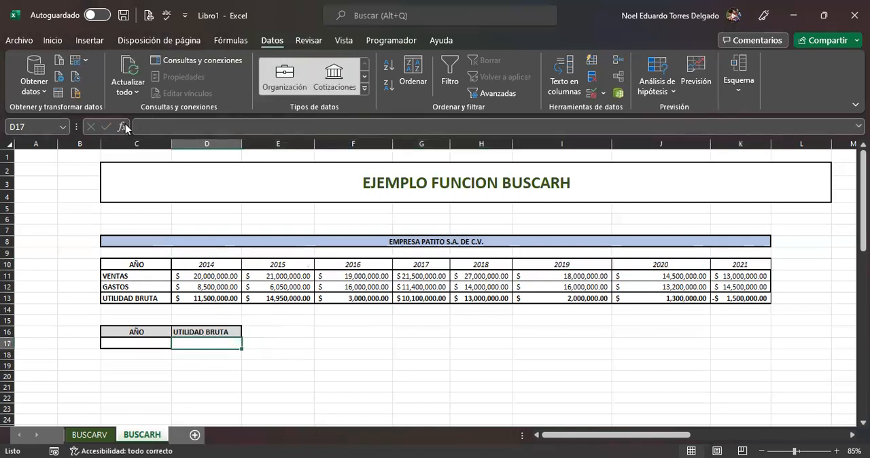
key(shift+F3)
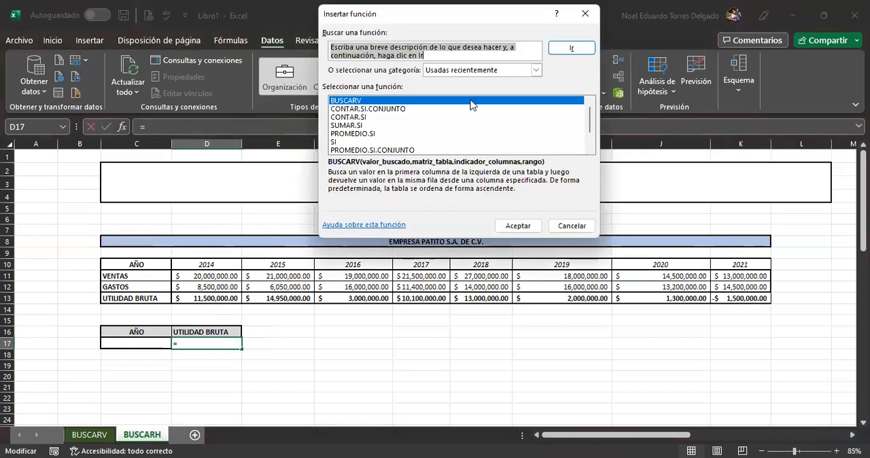
click(476, 71)
click(435, 90)
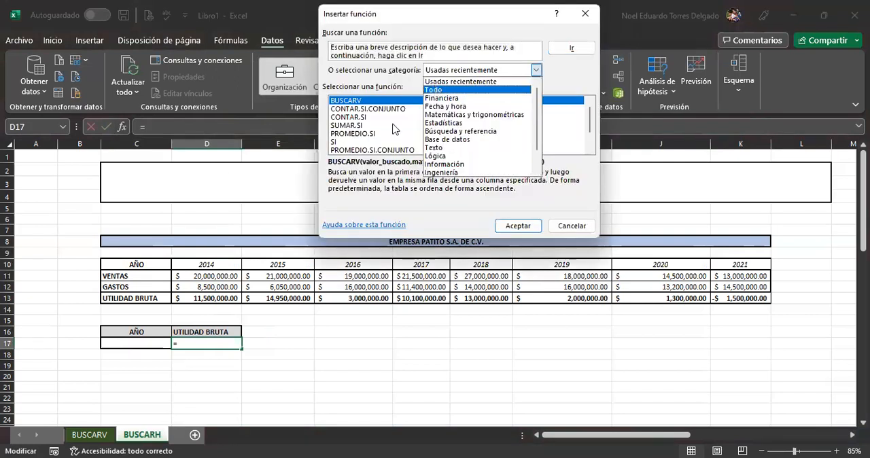
key(b)
key(u)
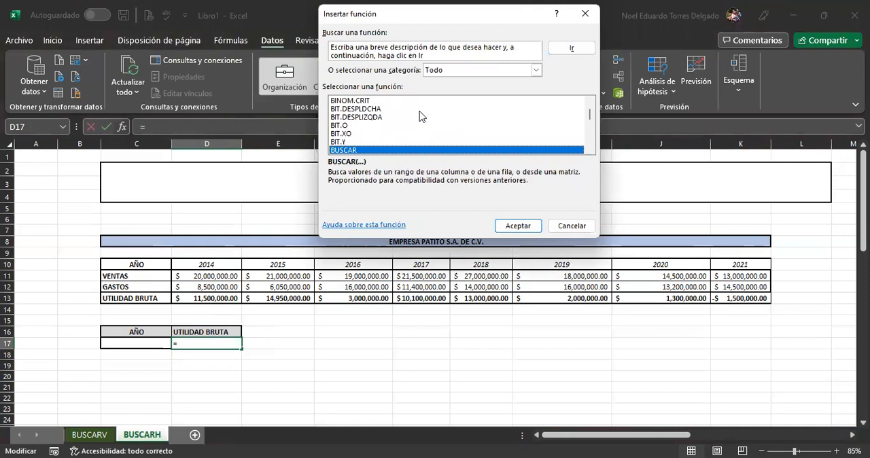
key(Down)
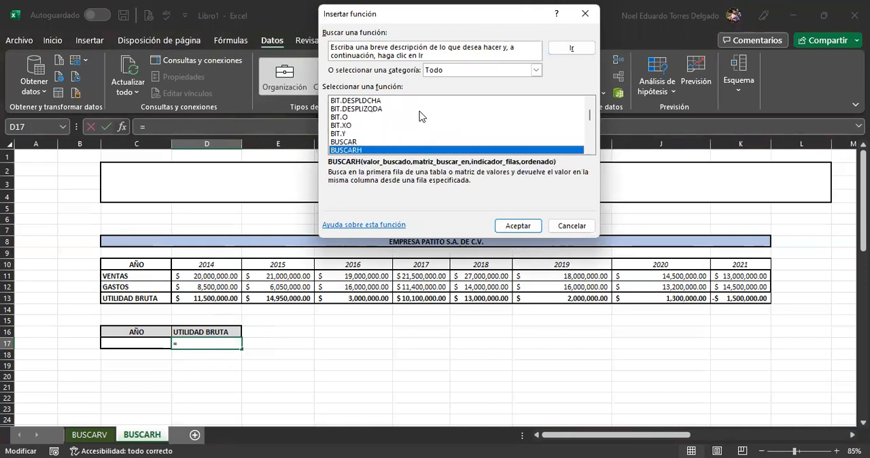
key(Down)
key(Up)
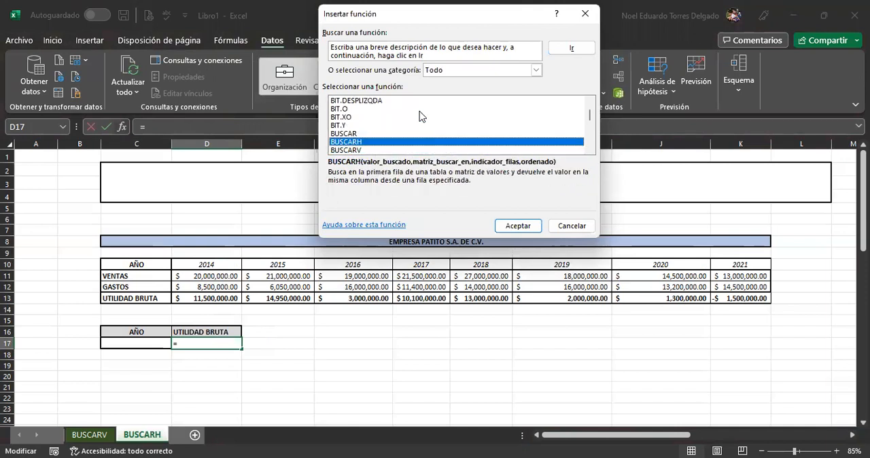
click(503, 226)
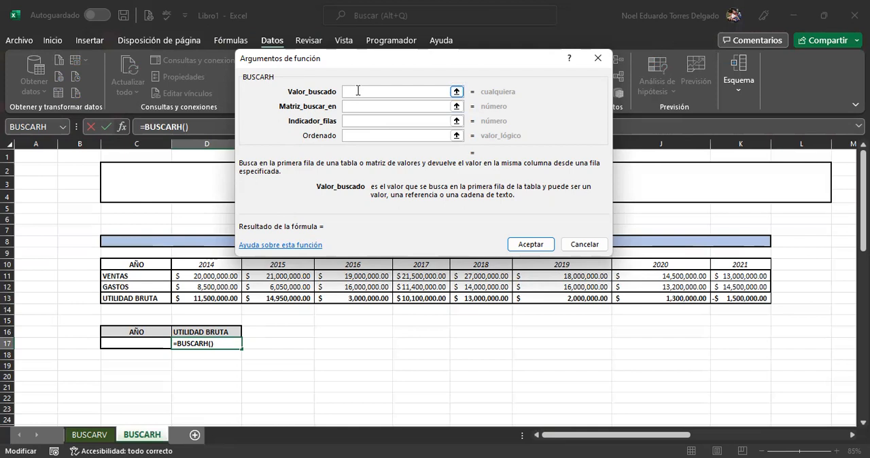
Step: Fill the BUSCARH arguments in D17 with lookup value C17, table C10:K13 and row index 13
click(148, 343)
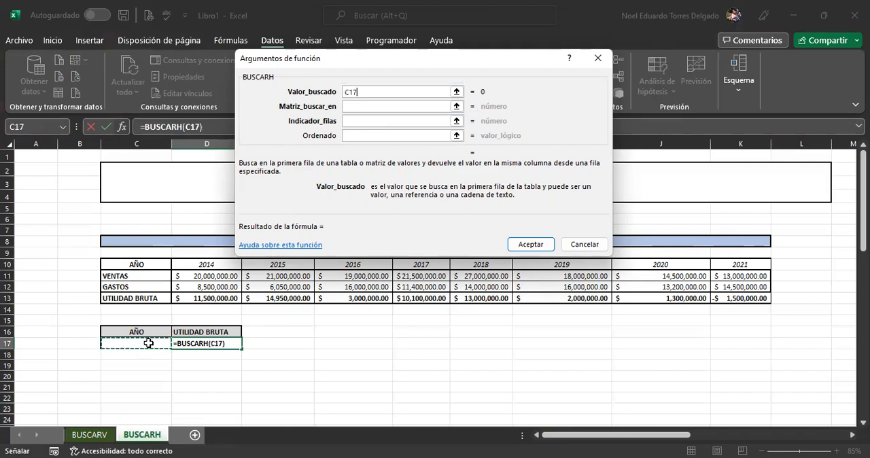
click(363, 106)
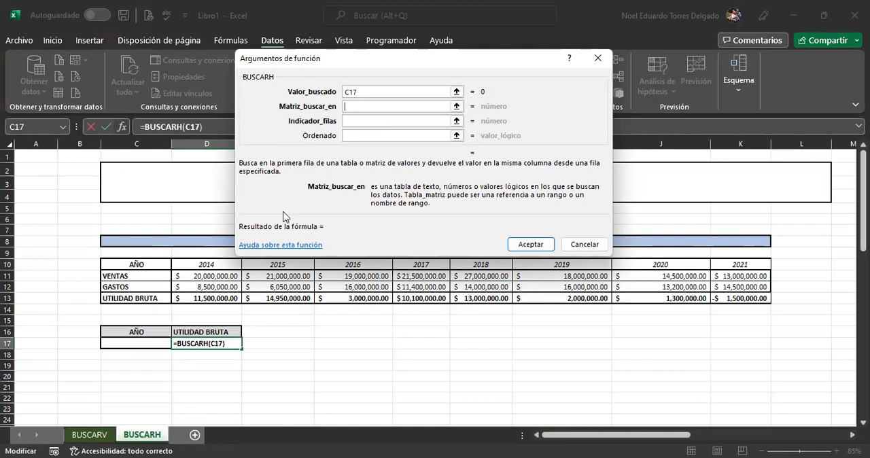
click(135, 263)
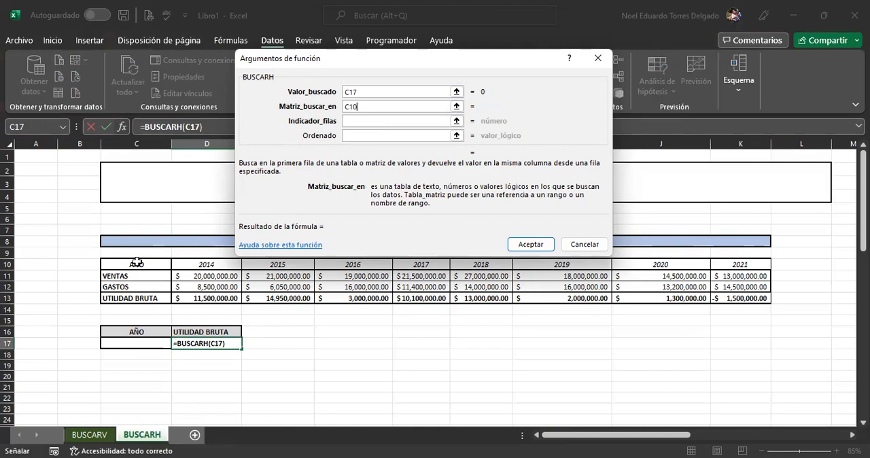
shift+click(728, 293)
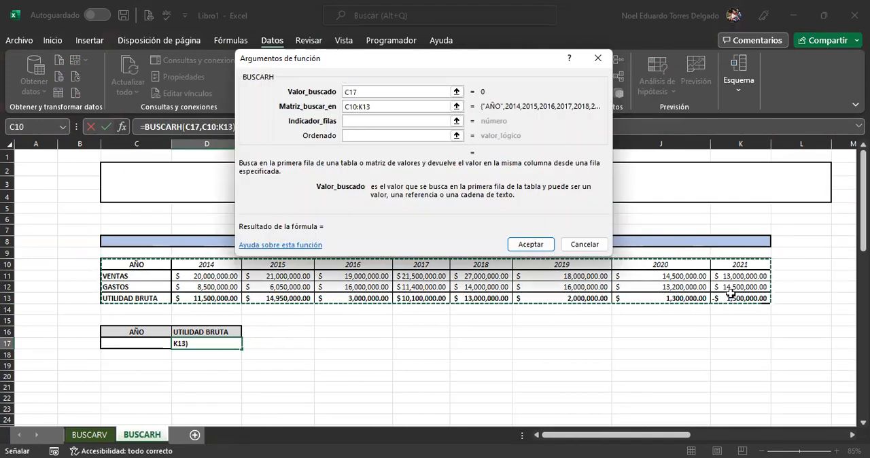
click(372, 119)
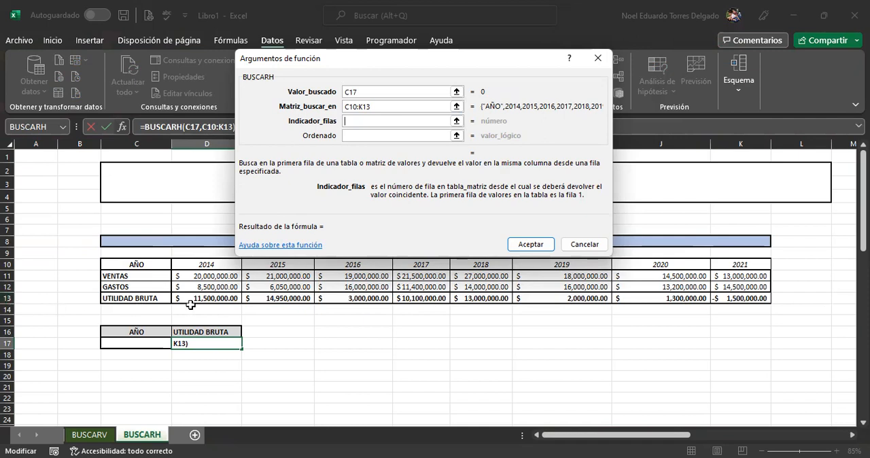
text(13)
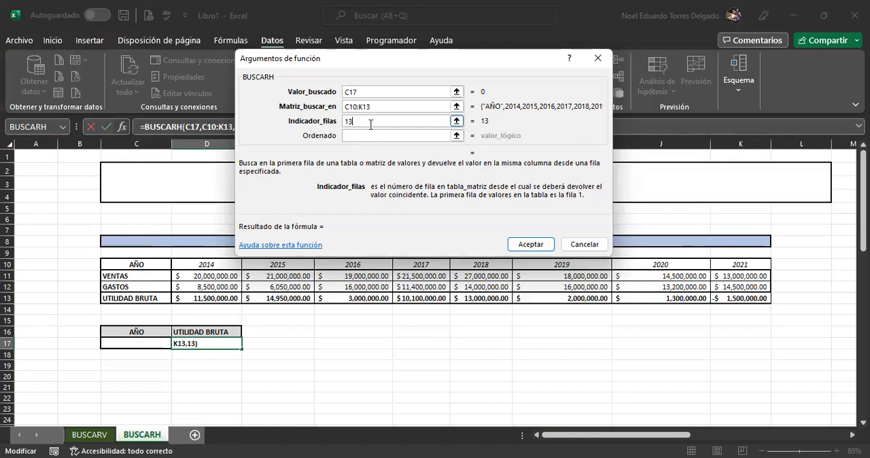
Step: Set the BUSCARH row index to 4 and Ordenado to 0, and enter the formula in D17
key(BackSpace)
key(BackSpace)
text(4)
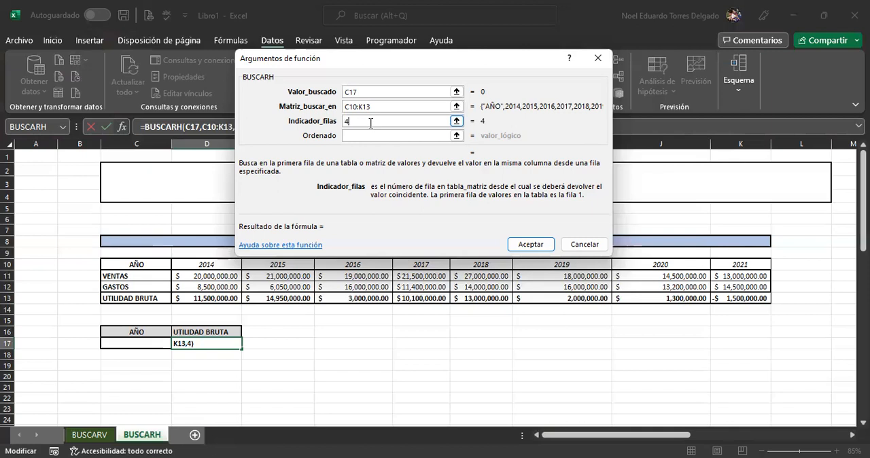
click(375, 137)
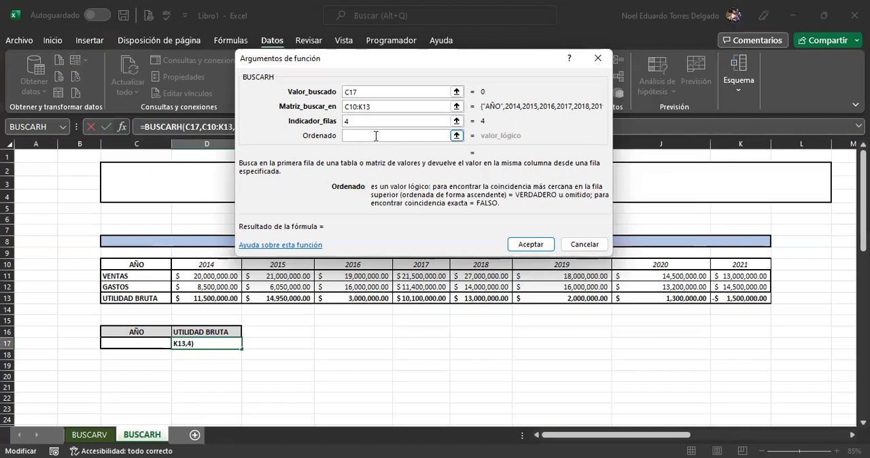
text(0)
click(531, 245)
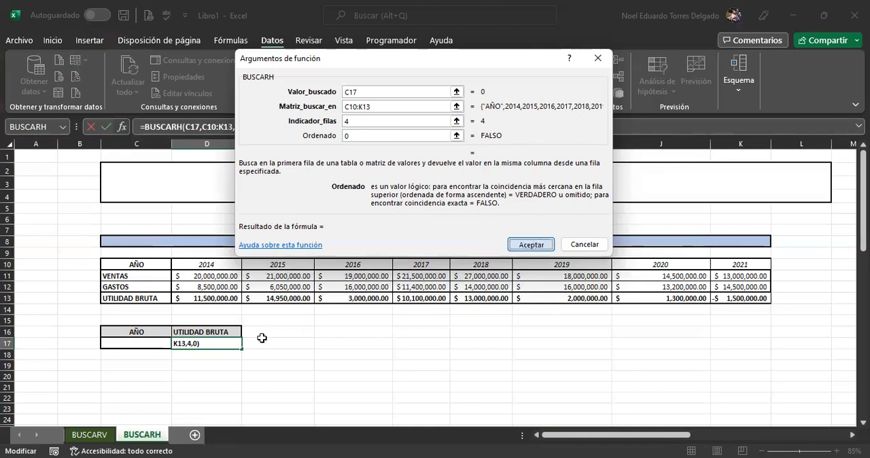
click(207, 358)
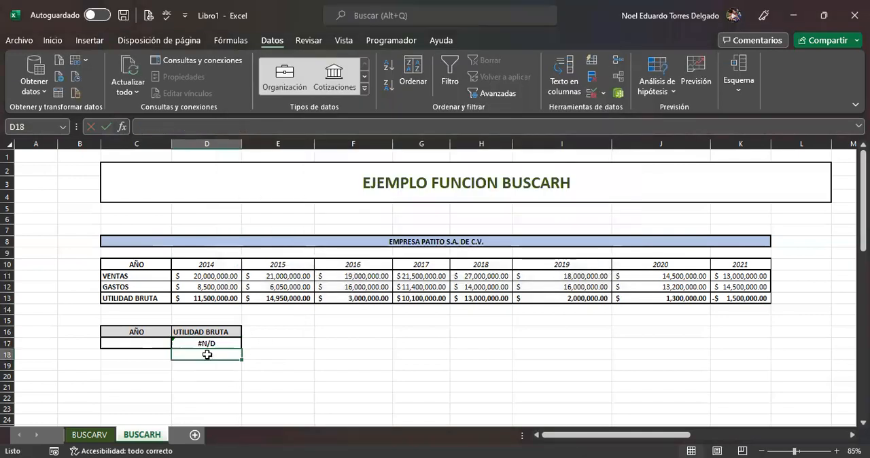
Step: Test the BUSCARH formula by choosing 2014, 2018, 2020 and finally 2016 from the year list in C17
click(149, 345)
click(176, 343)
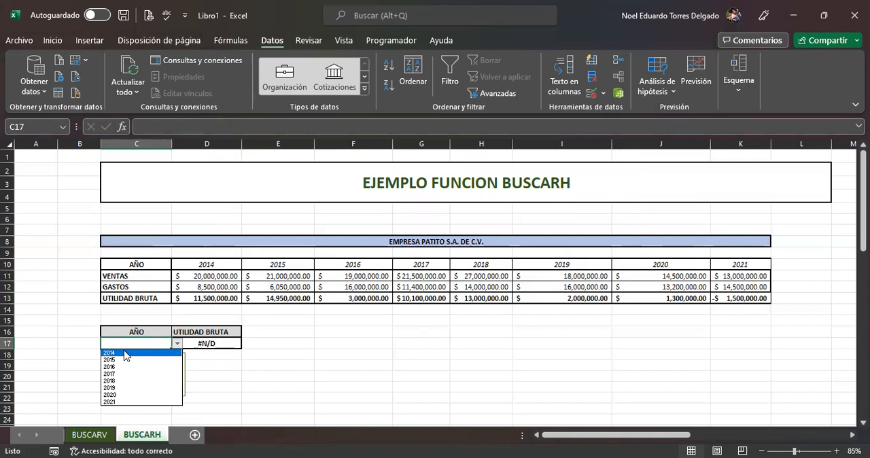
click(126, 353)
click(177, 344)
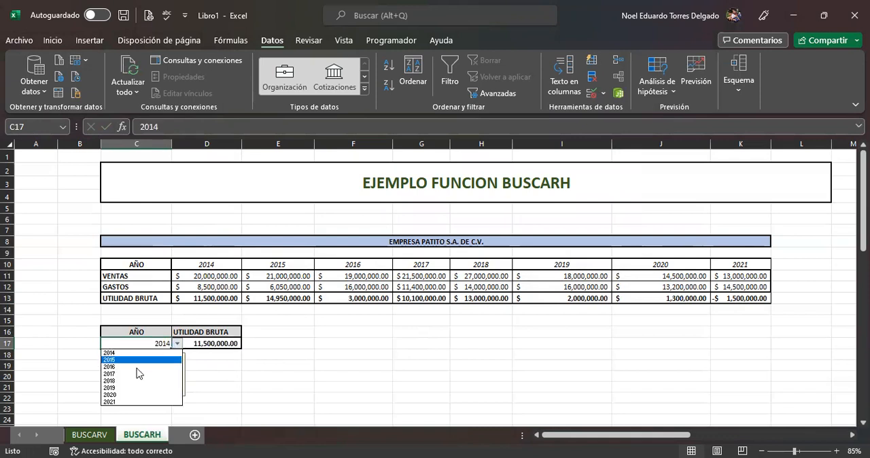
click(127, 385)
click(177, 343)
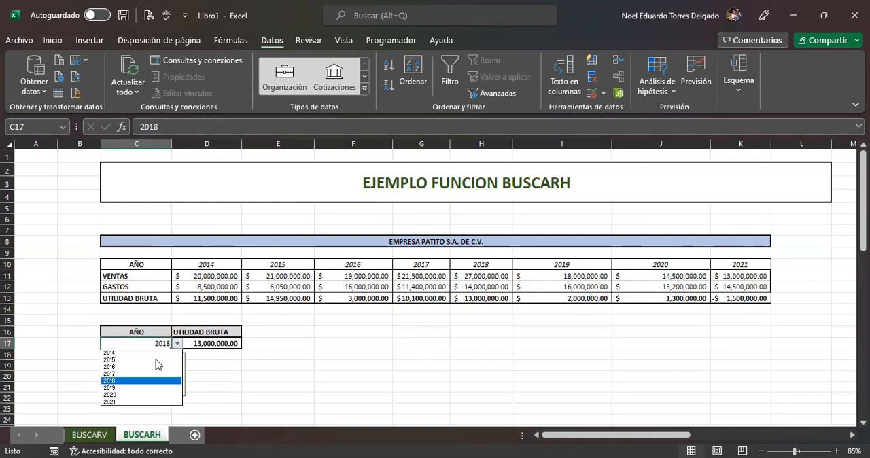
click(123, 395)
click(177, 343)
click(114, 366)
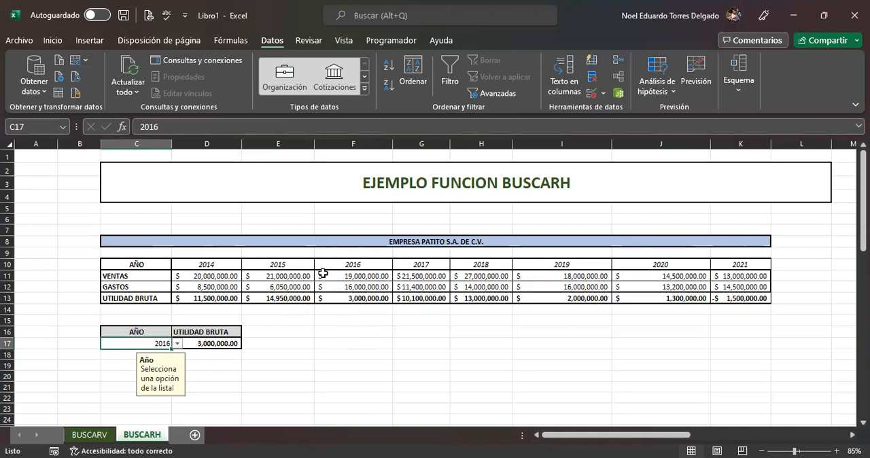
Step: Examine the commission table in the BUSCARV CON EL ORDENADO 1 example, starting with its first amount range and commission in row 40
scroll(323, 273, down, 1)
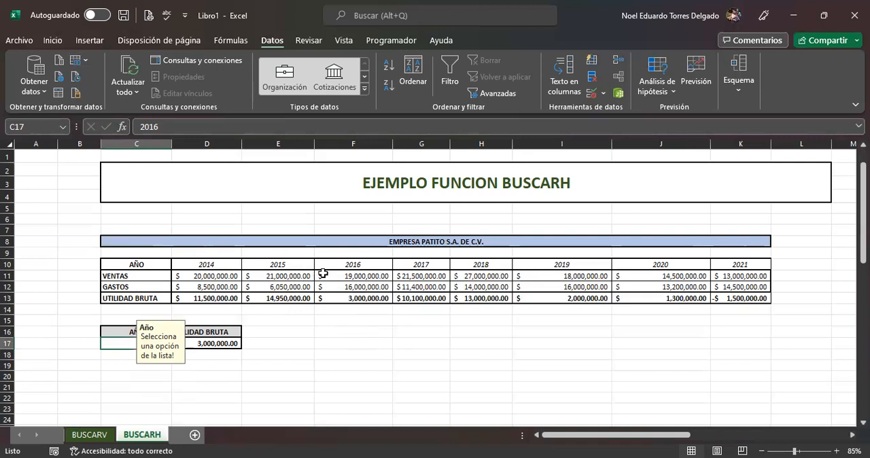
scroll(325, 273, down, 3)
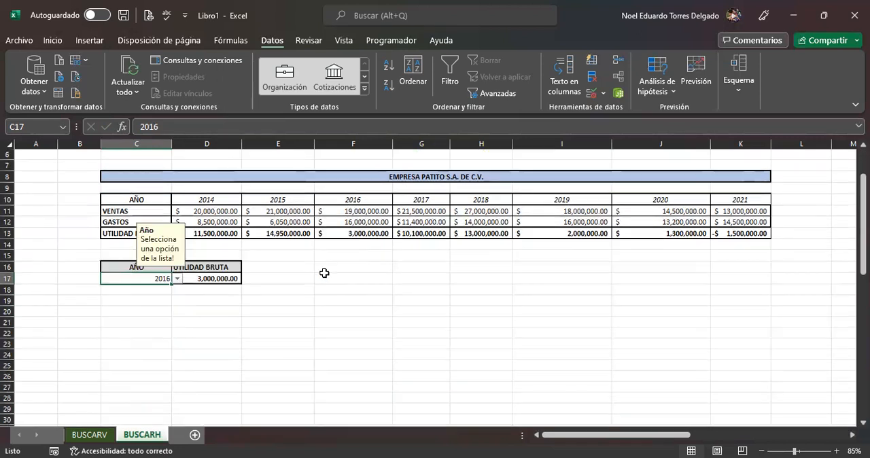
scroll(324, 274, down, 9)
click(420, 288)
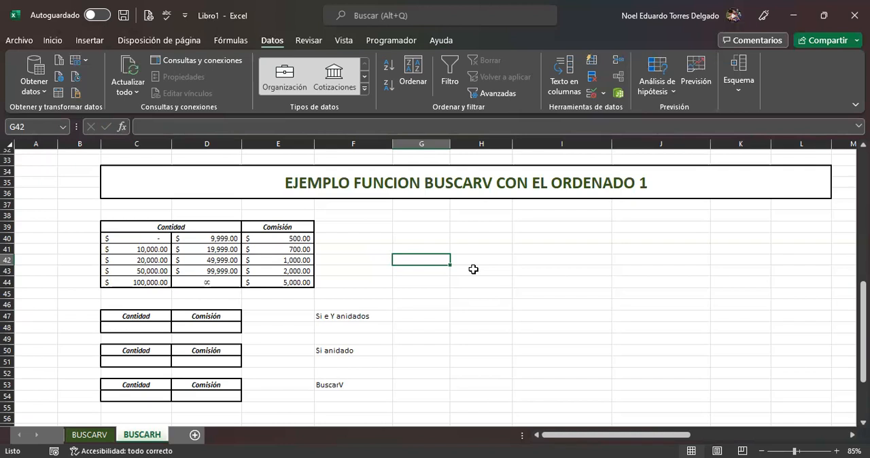
drag(154, 232, 277, 279)
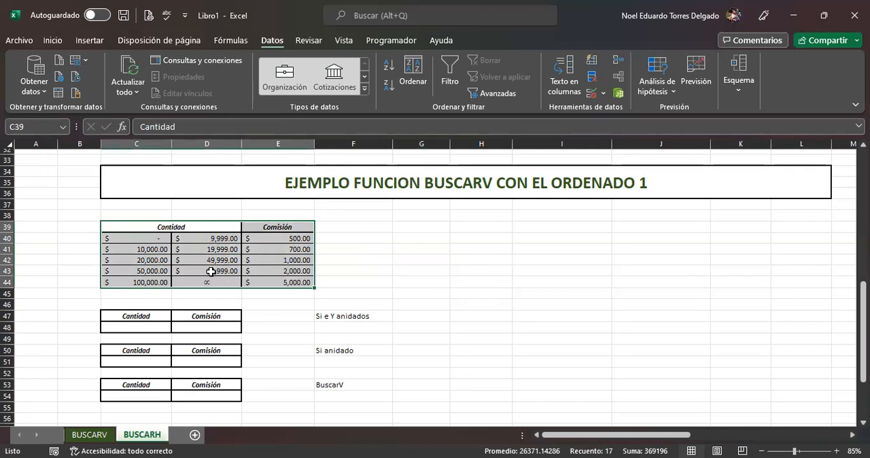
click(161, 236)
click(197, 239)
click(162, 239)
click(176, 239)
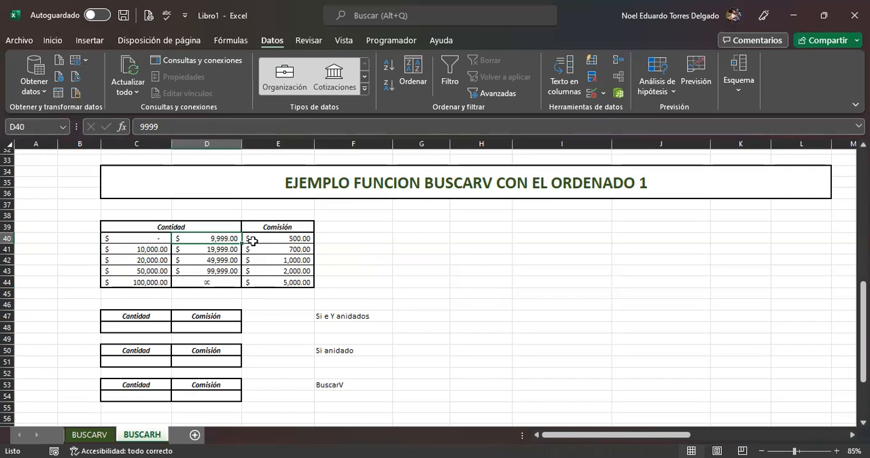
click(279, 240)
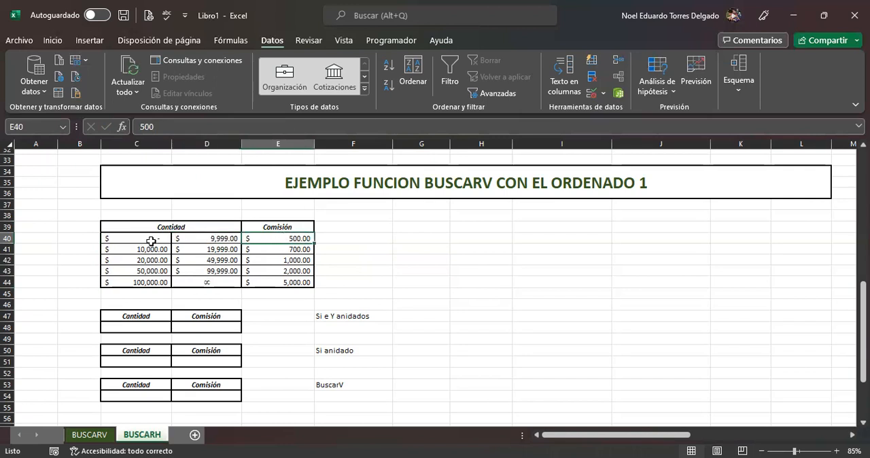
mouse_move(151, 238)
mouse_down()
mouse_move(185, 237)
mouse_move(140, 238)
mouse_up()
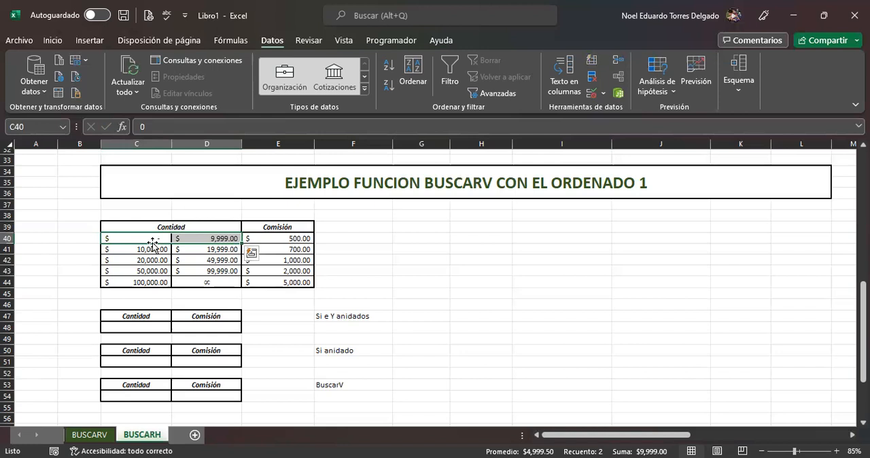
click(291, 238)
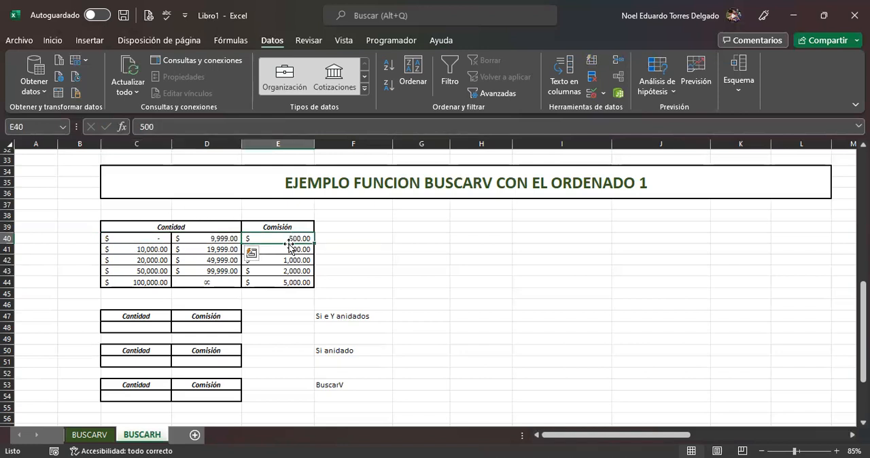
Step: Review the amount ranges and their commissions in rows 41 to 44 of the commission table
drag(165, 250, 183, 250)
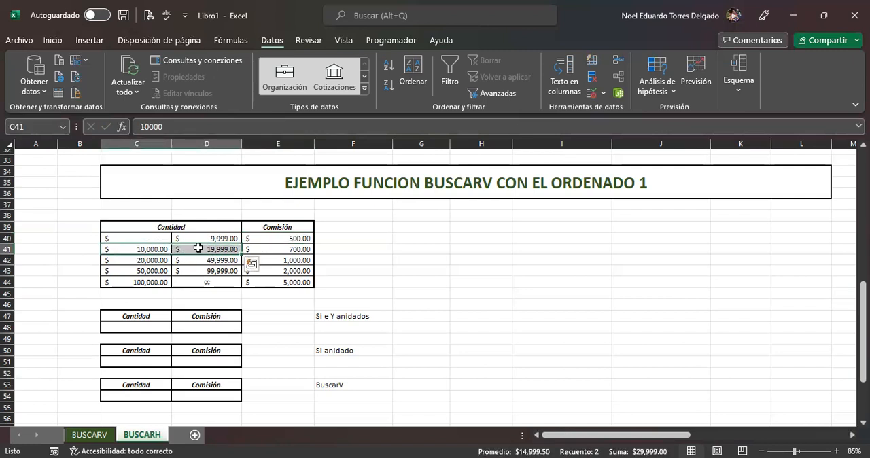
click(283, 250)
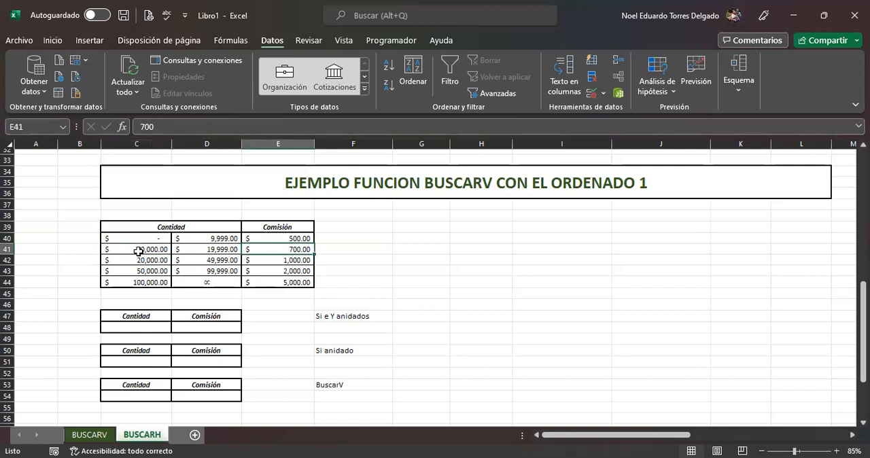
drag(142, 260, 186, 259)
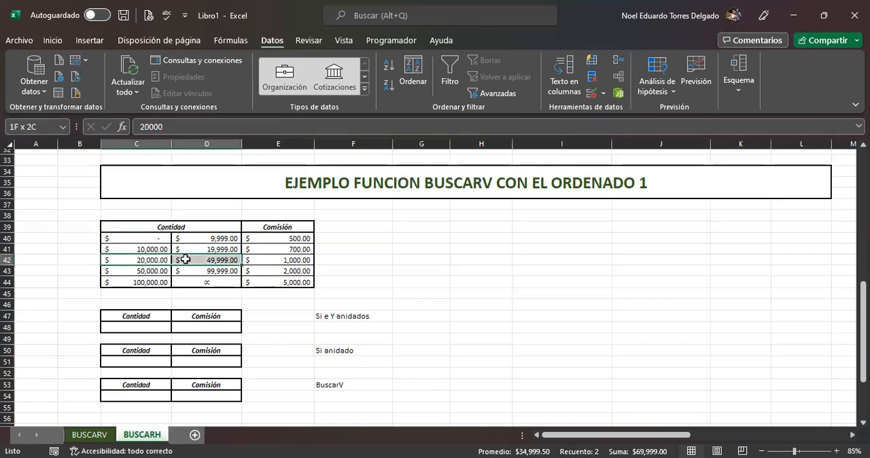
click(280, 261)
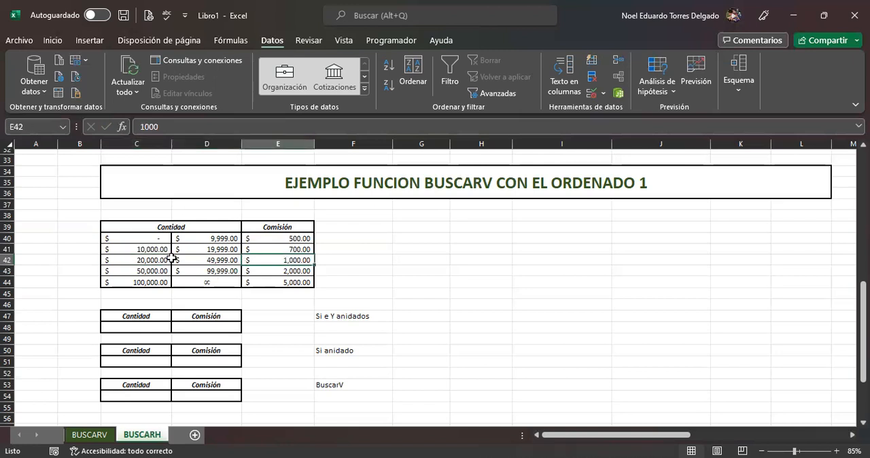
click(147, 272)
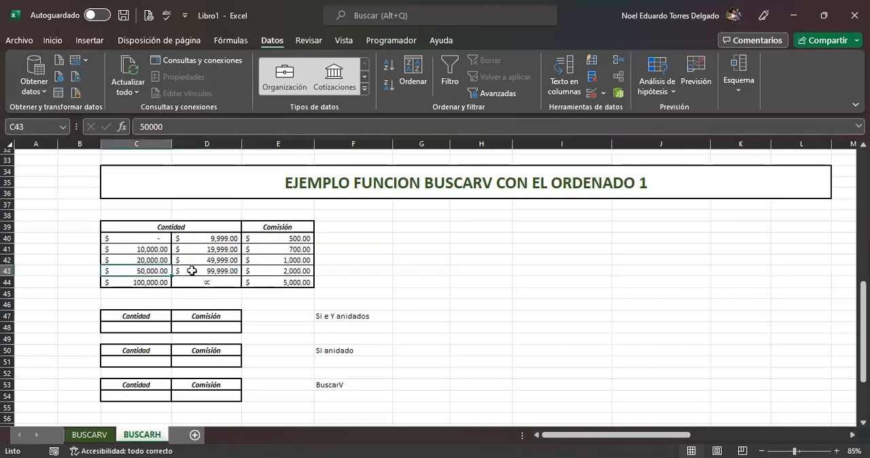
click(192, 271)
click(278, 272)
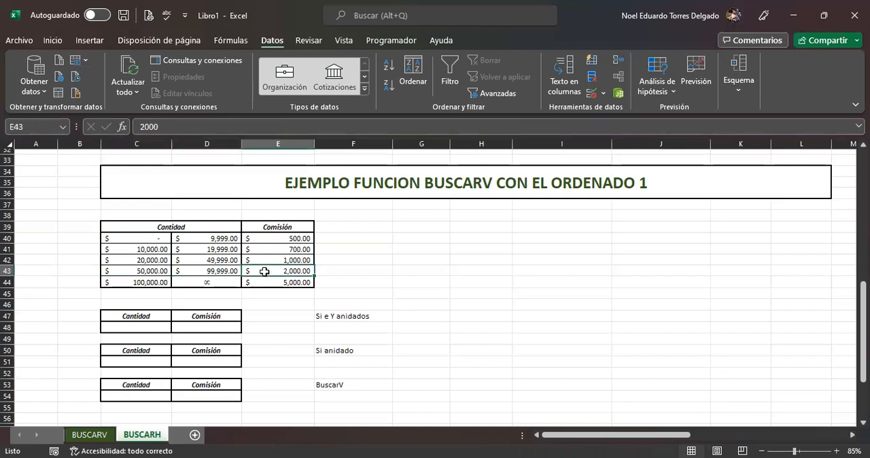
click(148, 282)
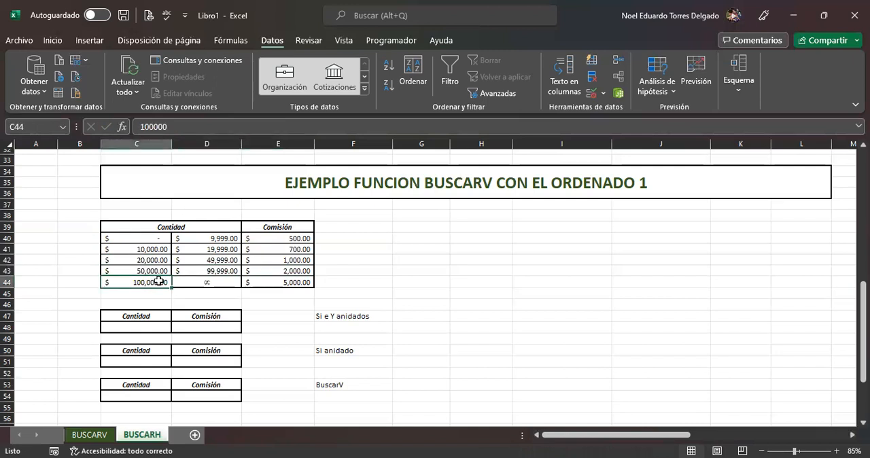
click(301, 285)
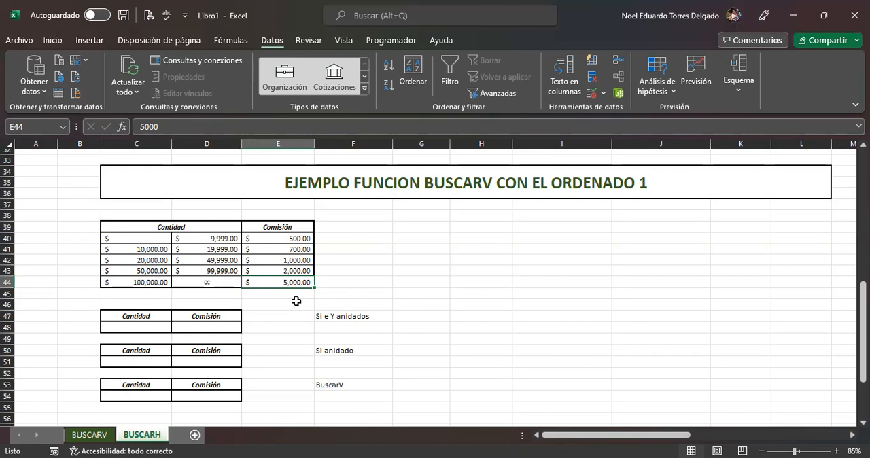
Step: Review the three methods listed beside the Cantidad/Comisión tables: Si e Y anidados, Si anidado and BuscarV
click(338, 317)
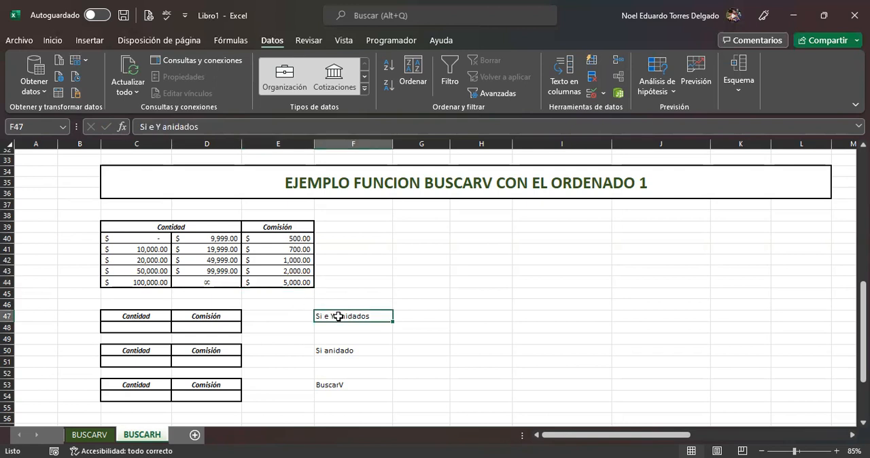
click(348, 351)
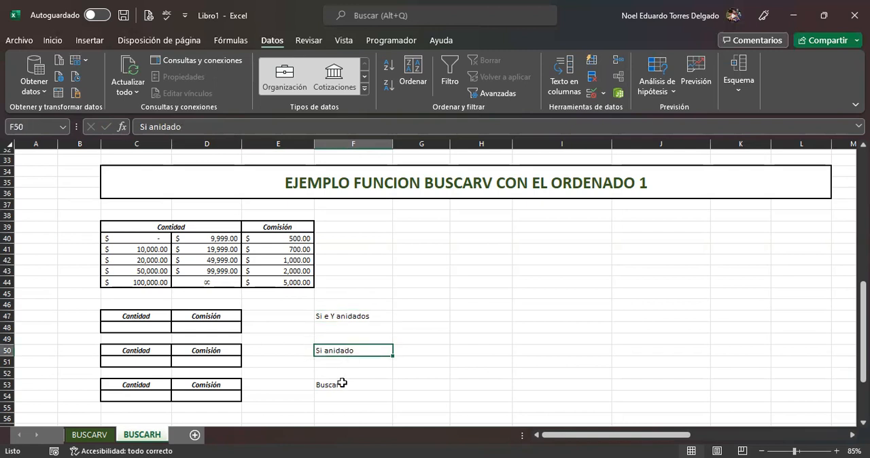
click(375, 384)
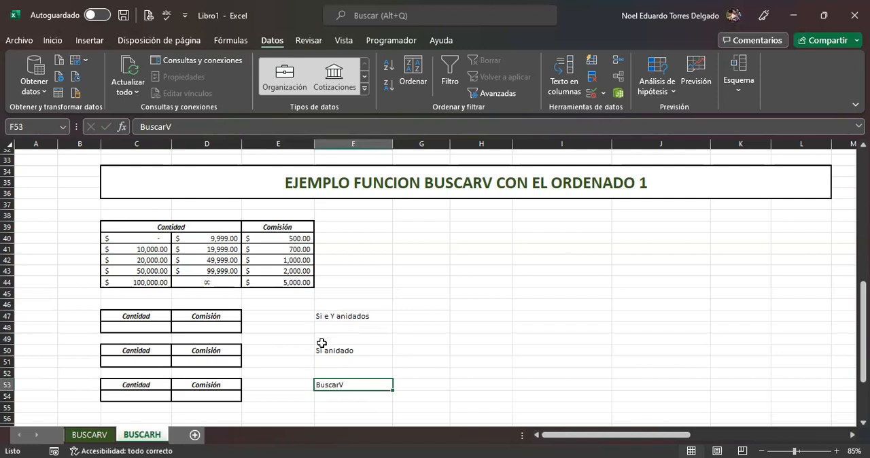
click(131, 325)
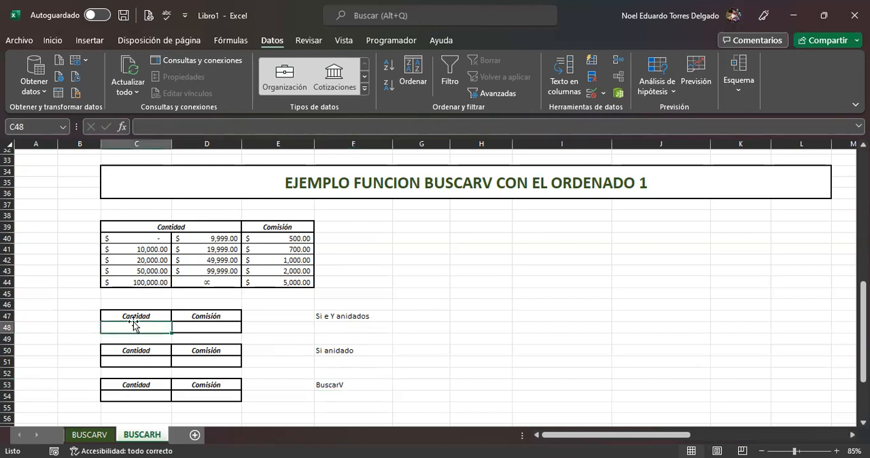
click(333, 319)
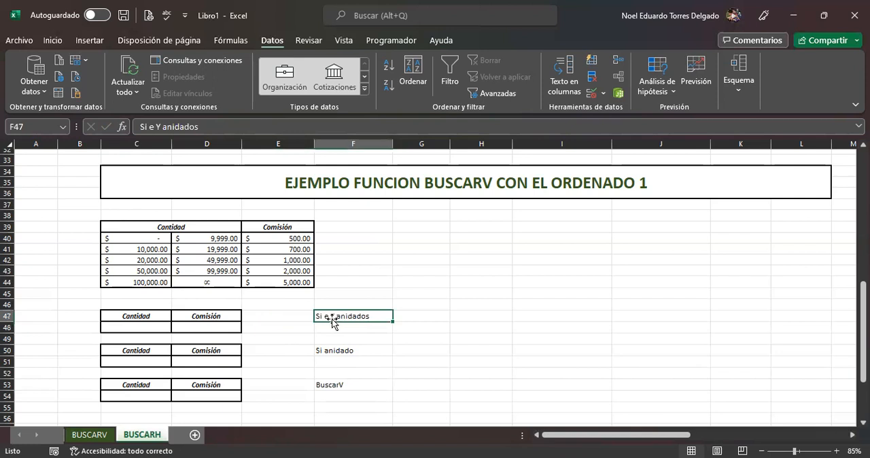
click(342, 350)
click(336, 385)
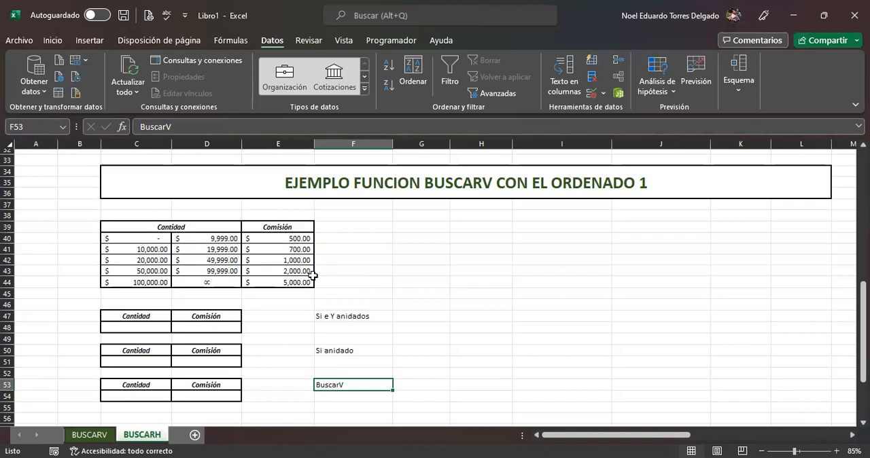
Step: Insert the SI function in cell D48, the Comisión cell of the Si e Y anidados example, from the recently used functions
click(222, 332)
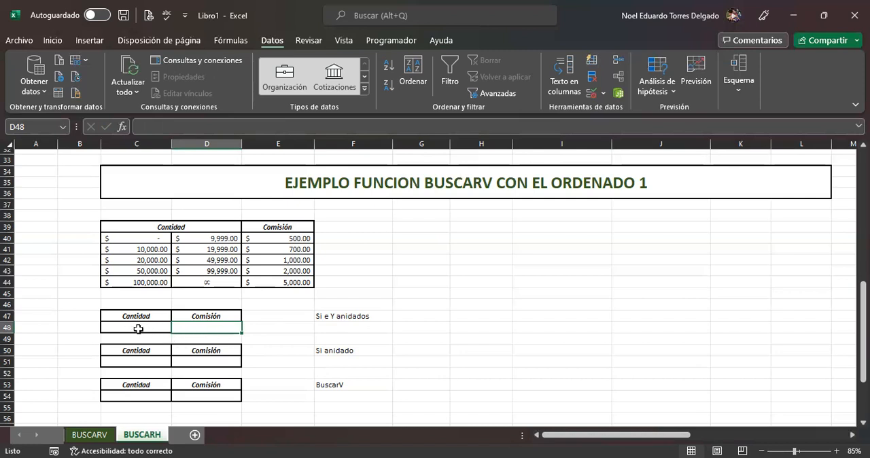
click(153, 127)
key(shift+F3)
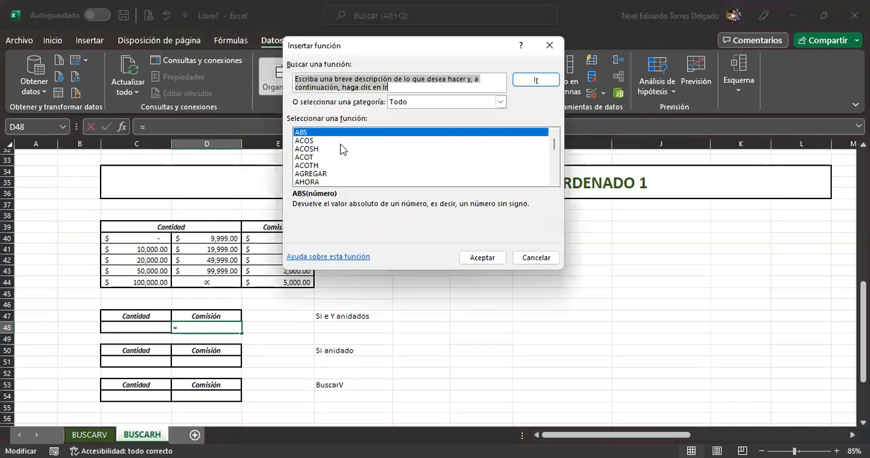
click(416, 104)
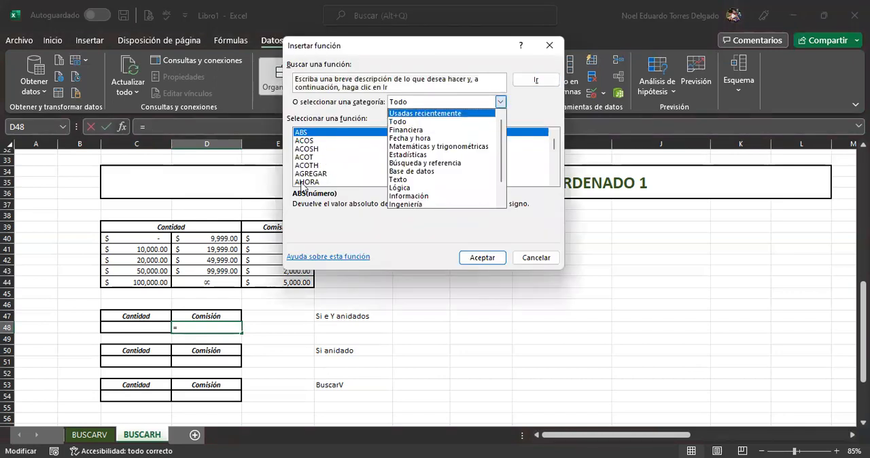
click(418, 114)
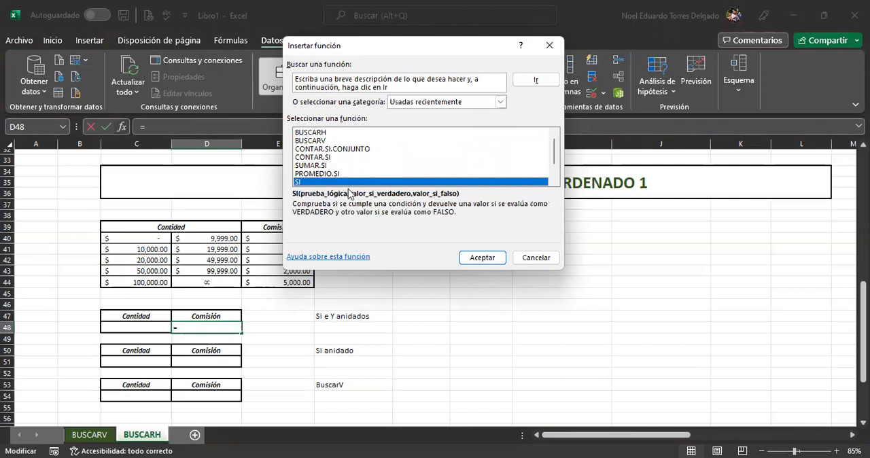
click(482, 258)
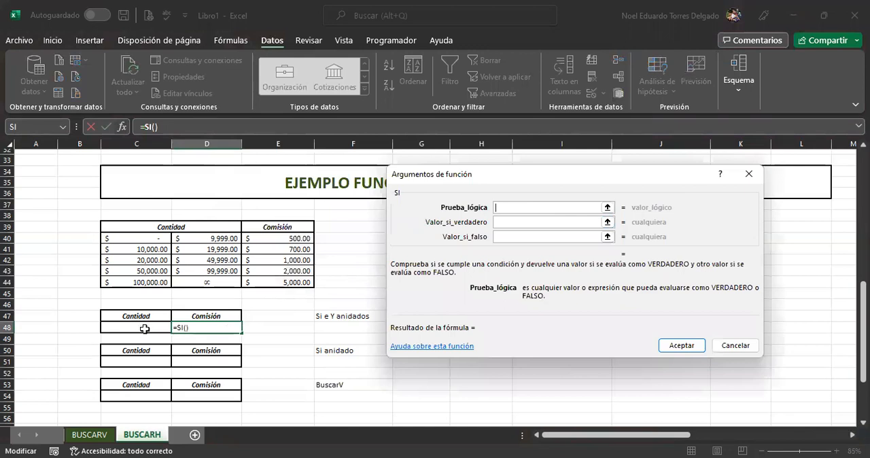
click(145, 329)
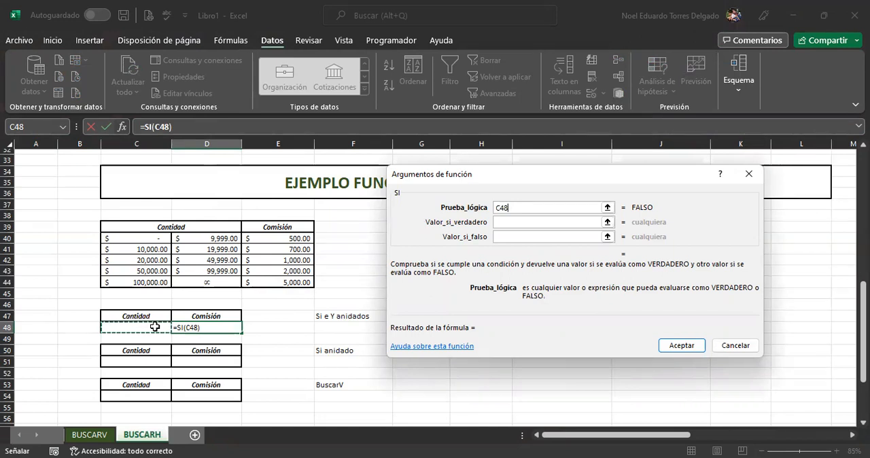
text(>=0)
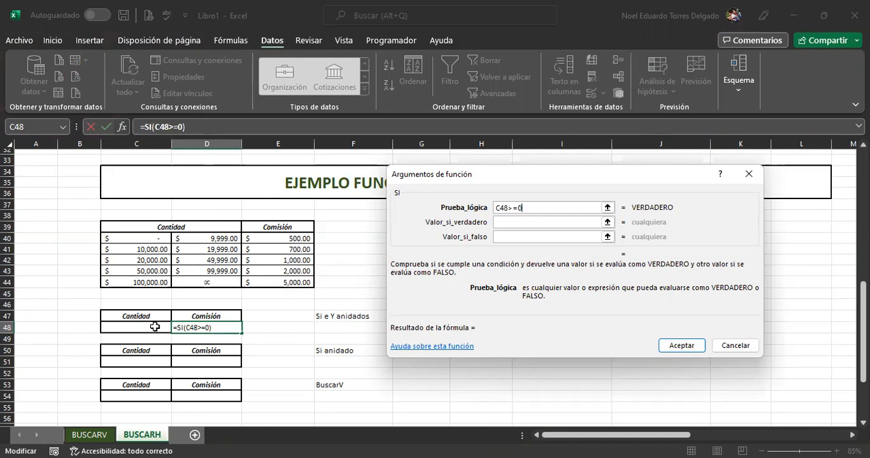
key(BackSpace)
key(BackSpace)
key(BackSpace)
key(BackSpace)
key(BackSpace)
key(BackSpace)
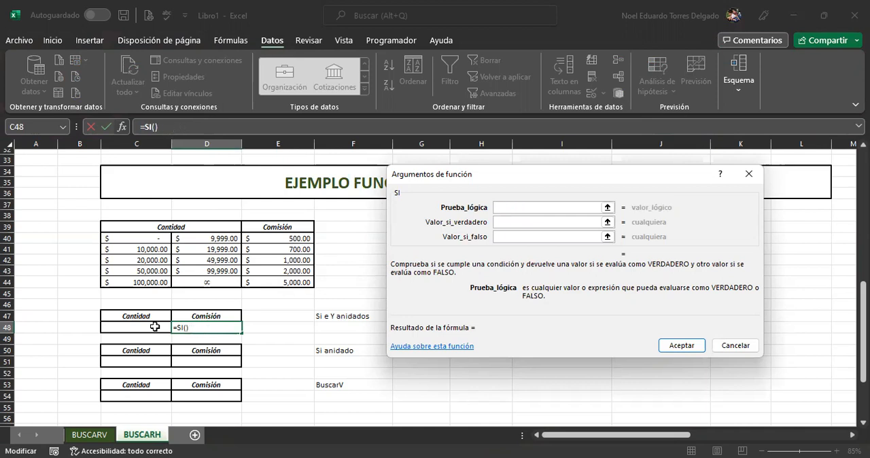
Step: Nest a Y function as the logical test of the SI formula in D48 and open its arguments
text(y())
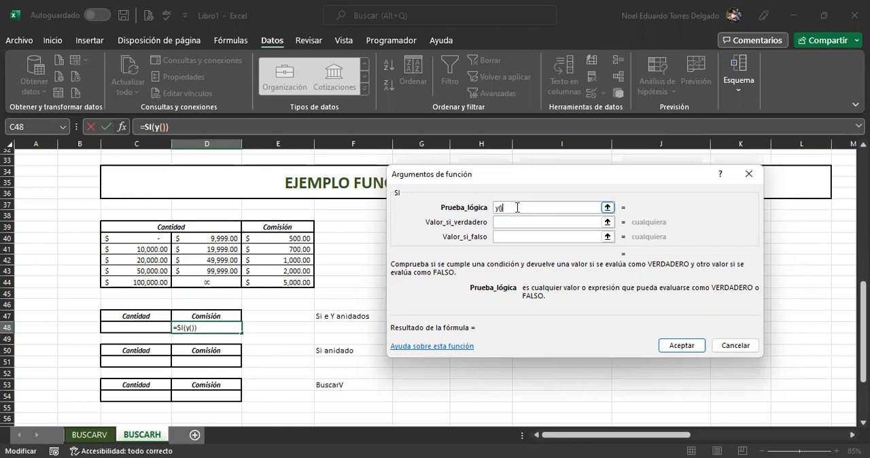
click(499, 222)
click(511, 208)
click(164, 127)
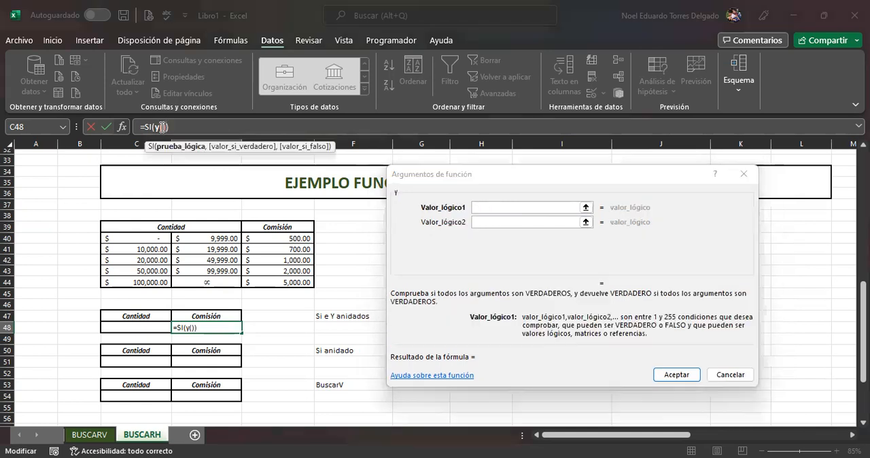
click(476, 207)
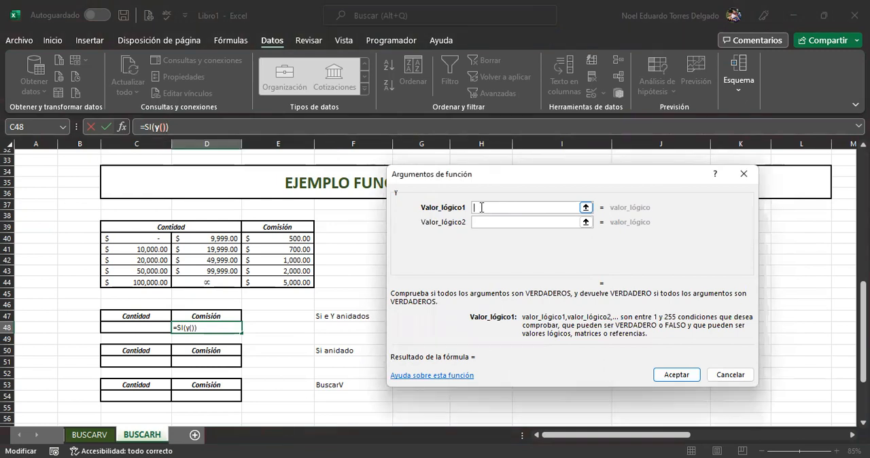
Step: Define the Y conditions for the first amount range as C48>=0 and C48<=D40
click(145, 326)
text(>)
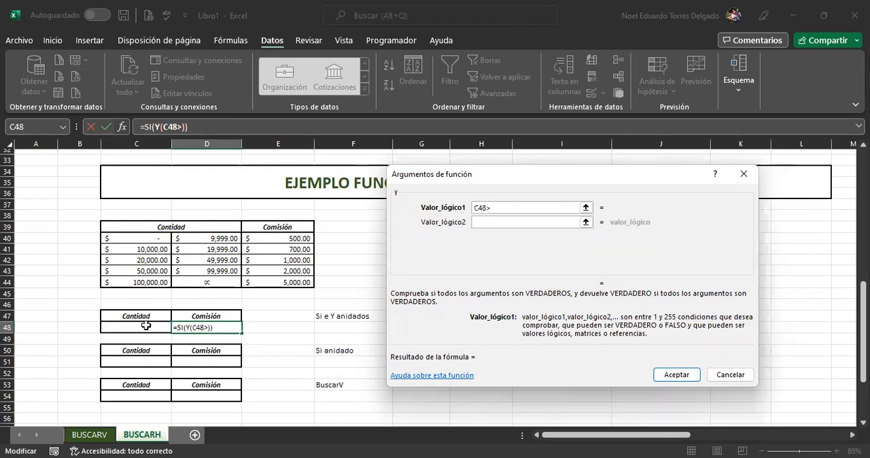
text(=0)
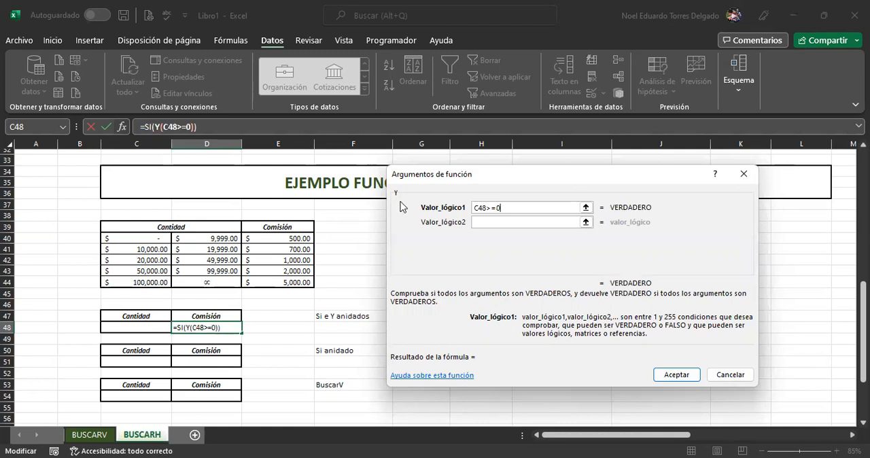
click(480, 223)
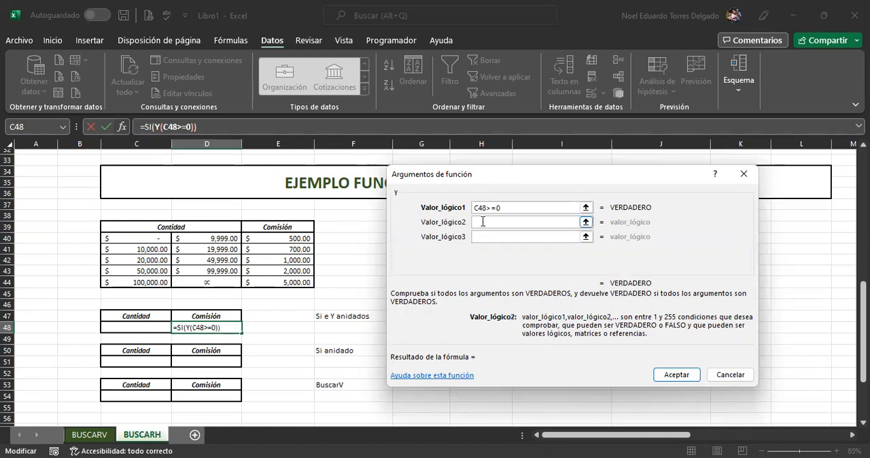
click(134, 328)
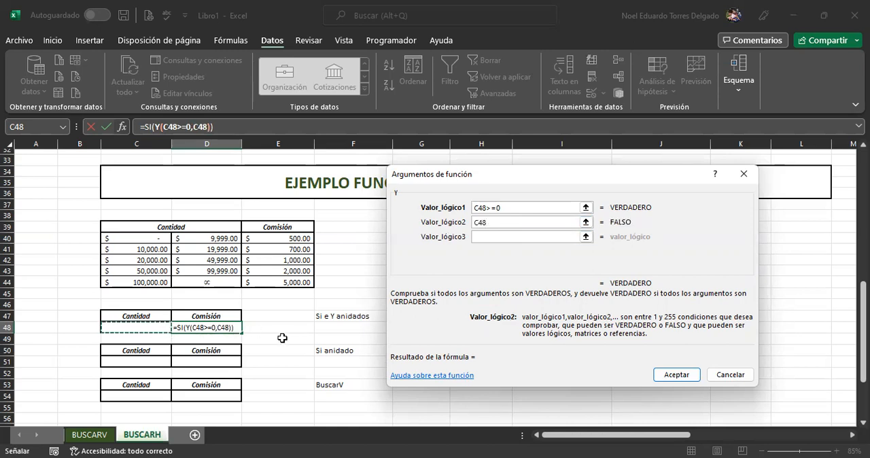
text(<=)
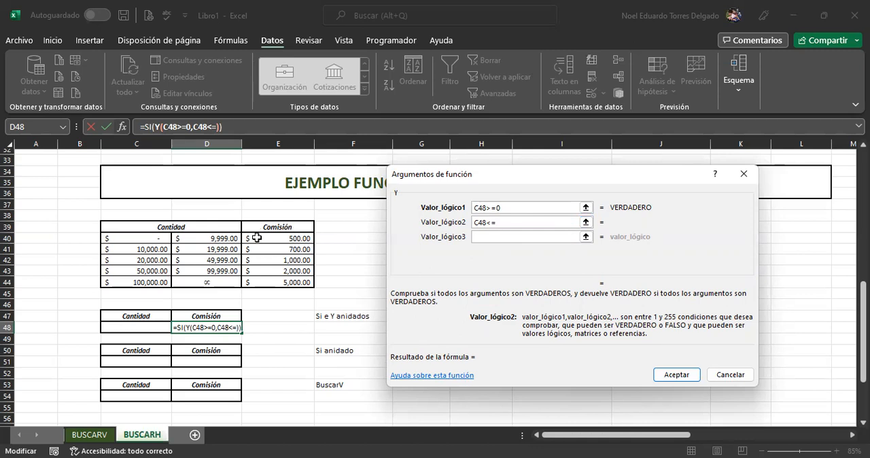
click(218, 237)
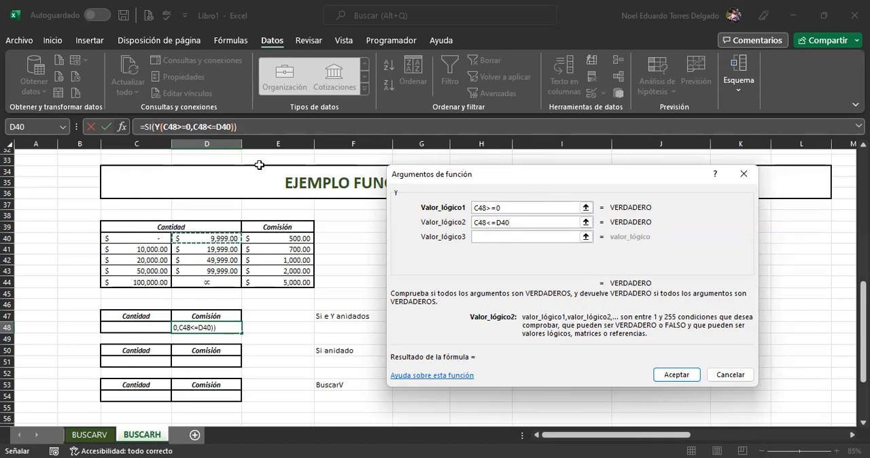
Step: Return to the outer SI arguments and set the value if true to the first range's commission, E40
click(149, 127)
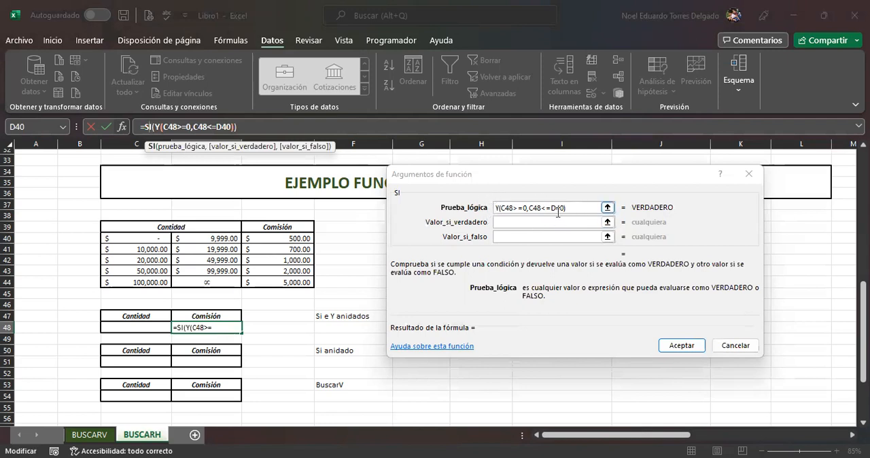
click(513, 223)
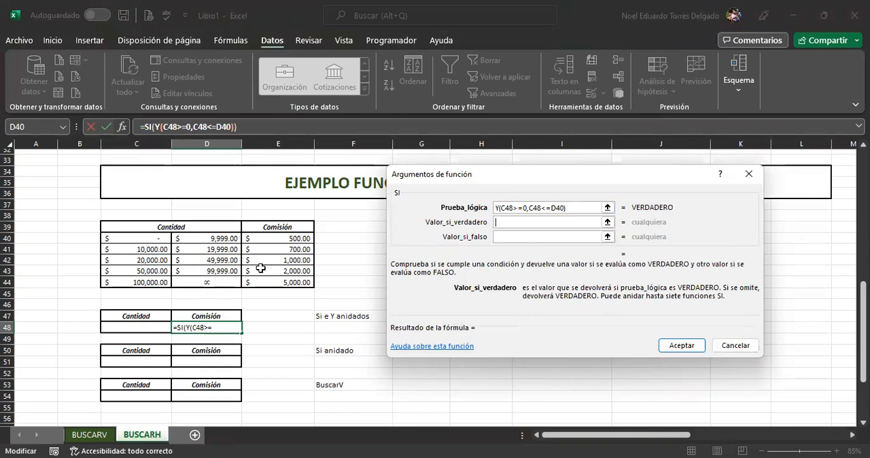
click(299, 238)
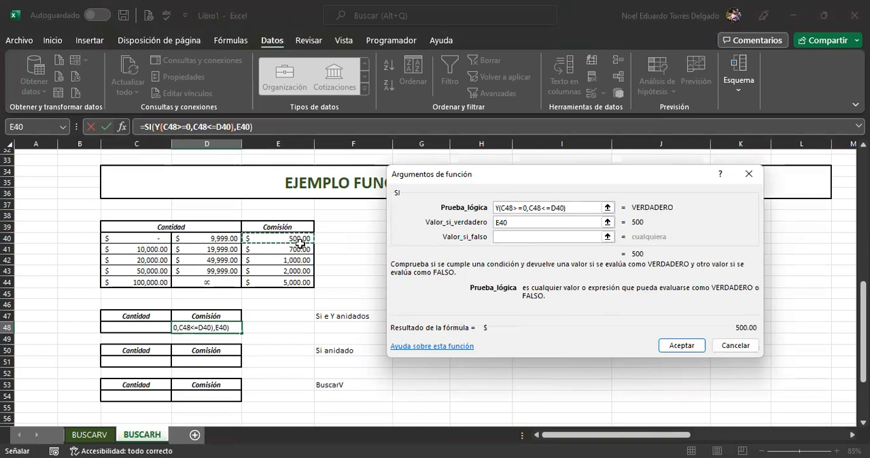
Step: Nest a second SI function as the value if false of the outer SI and open its arguments
click(515, 237)
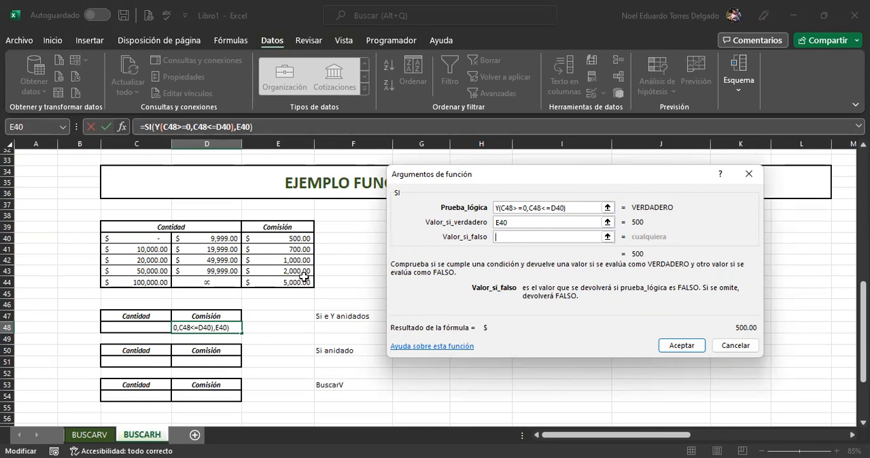
click(496, 237)
text(si)
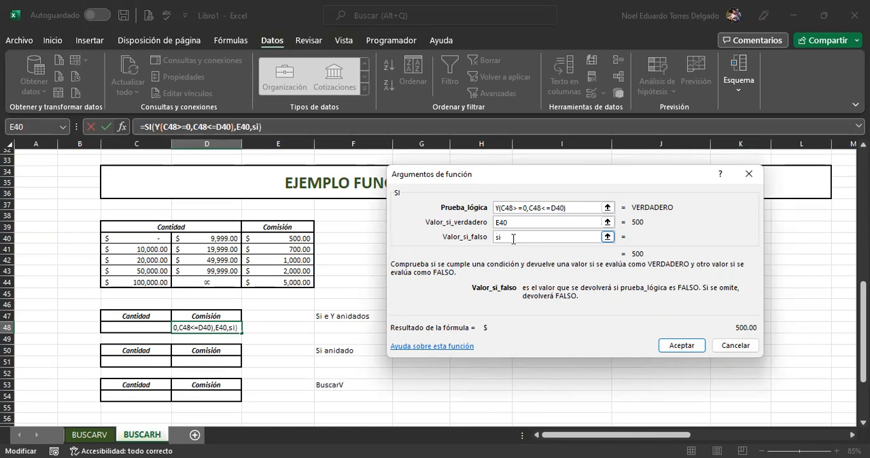
text(())
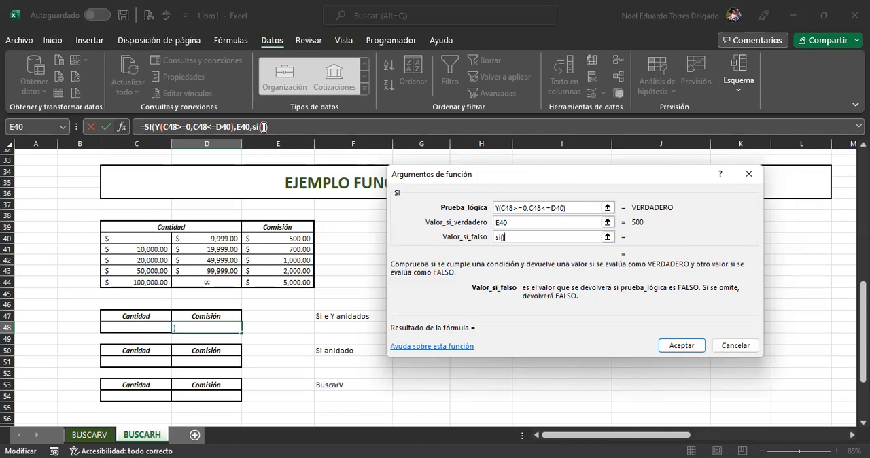
click(266, 127)
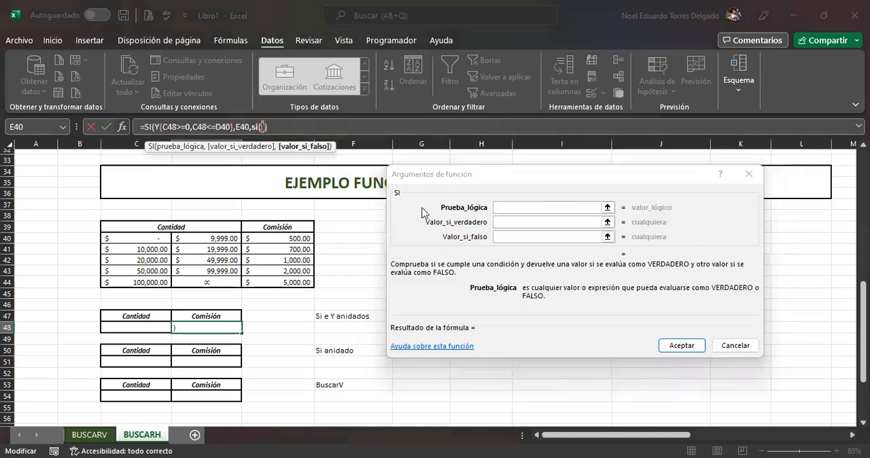
Step: Nest a Y function as the logical test of the second SI and open its arguments
click(511, 222)
click(500, 208)
click(503, 207)
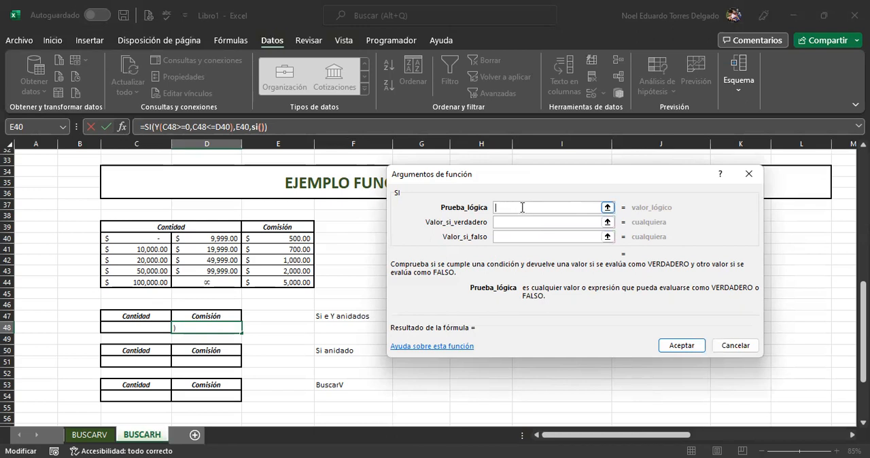
text(y()
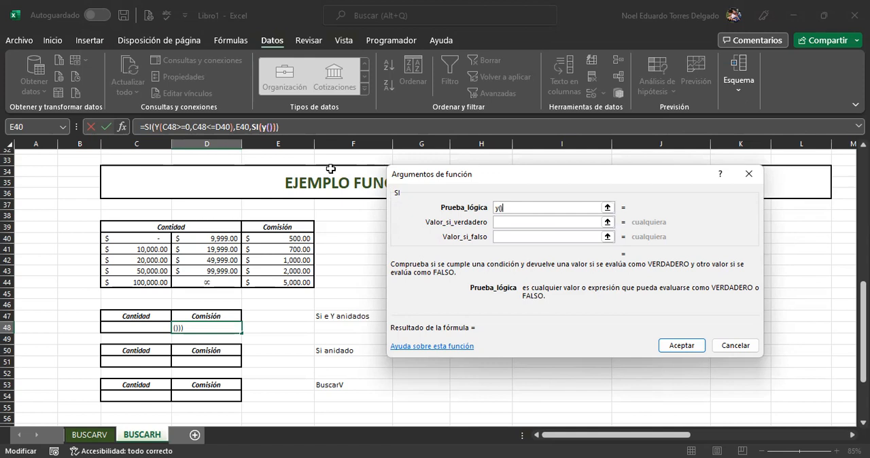
click(272, 127)
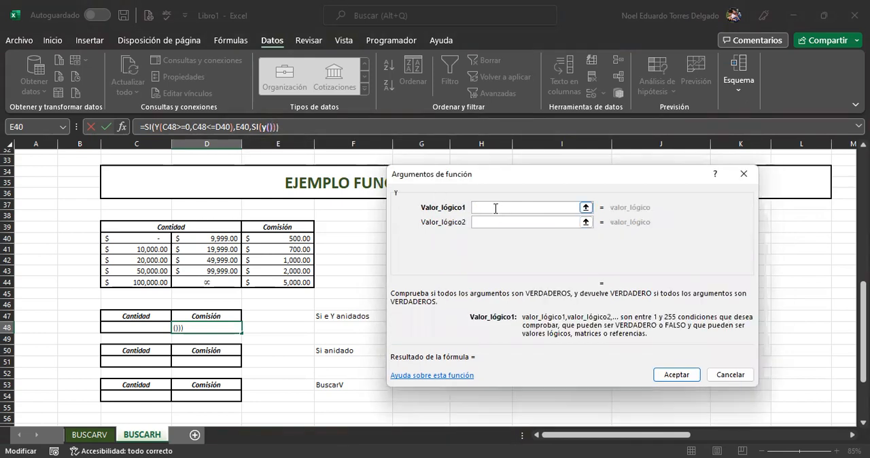
Step: Define the nested Y conditions for the second amount range as C48>=C41 and C48<=D41
click(151, 325)
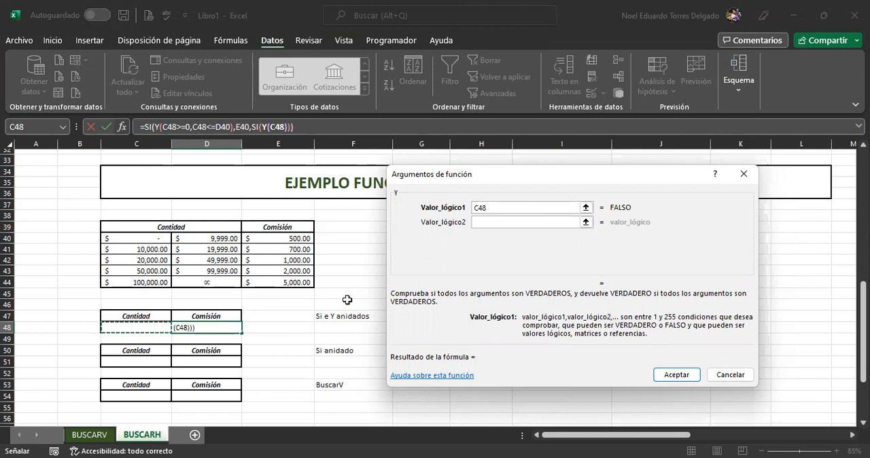
text(>=)
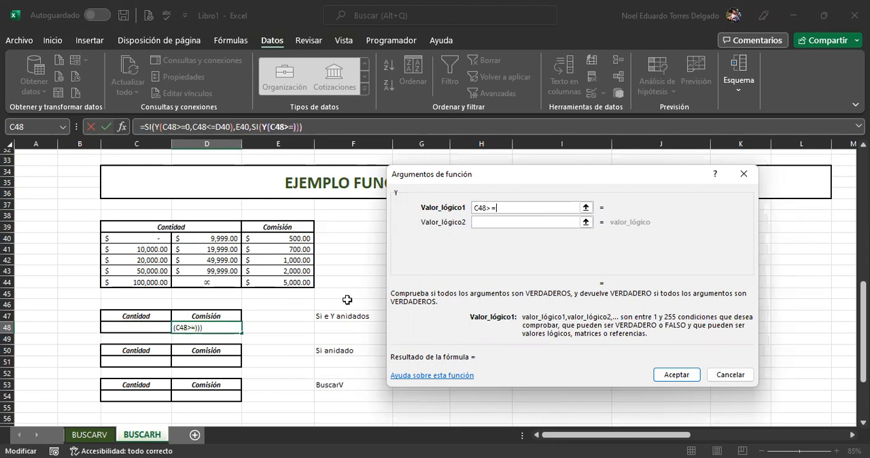
click(139, 249)
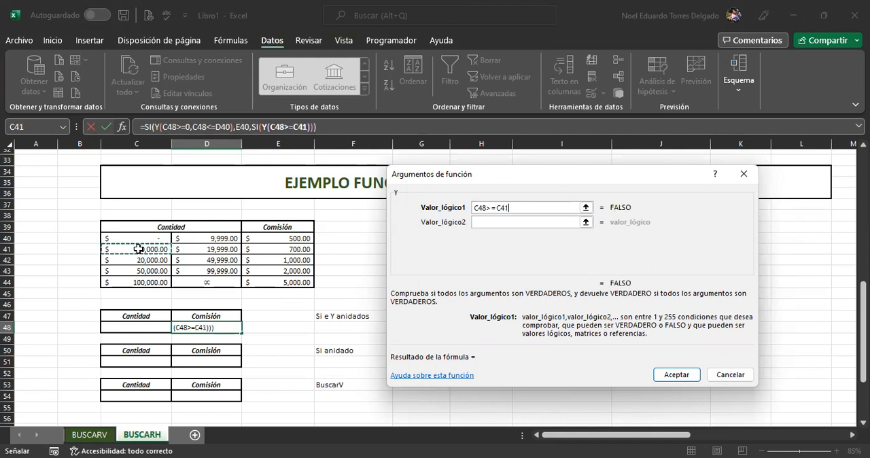
click(485, 222)
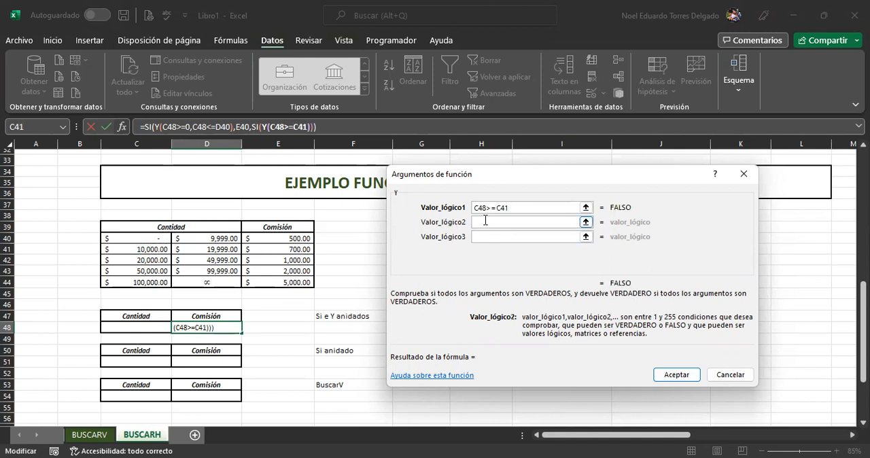
click(140, 325)
text(<=)
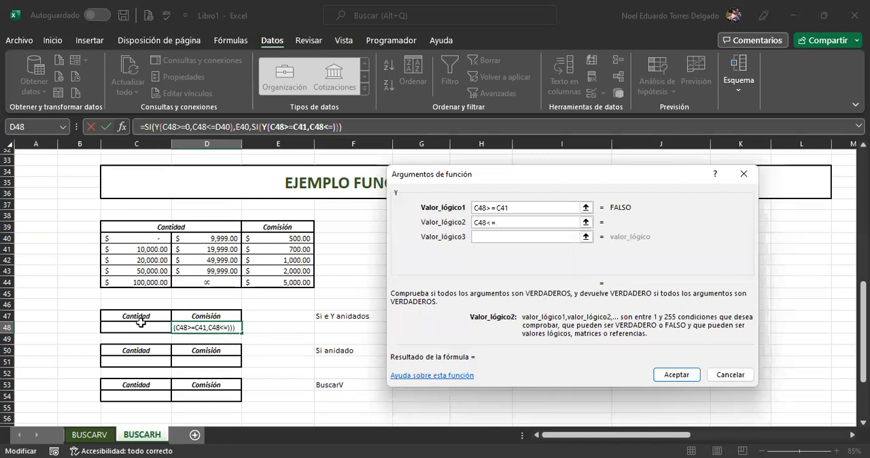
click(225, 250)
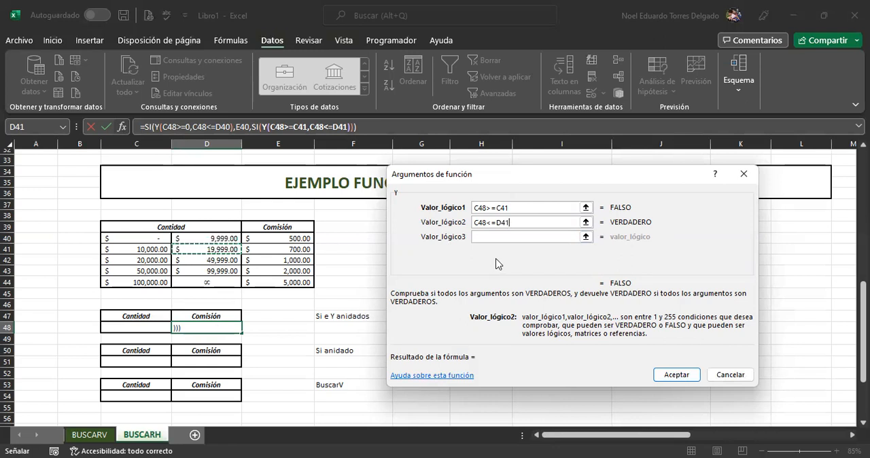
click(515, 223)
Step: Return to the second SI's arguments and set its value if true to the second range's commission, E41
click(262, 125)
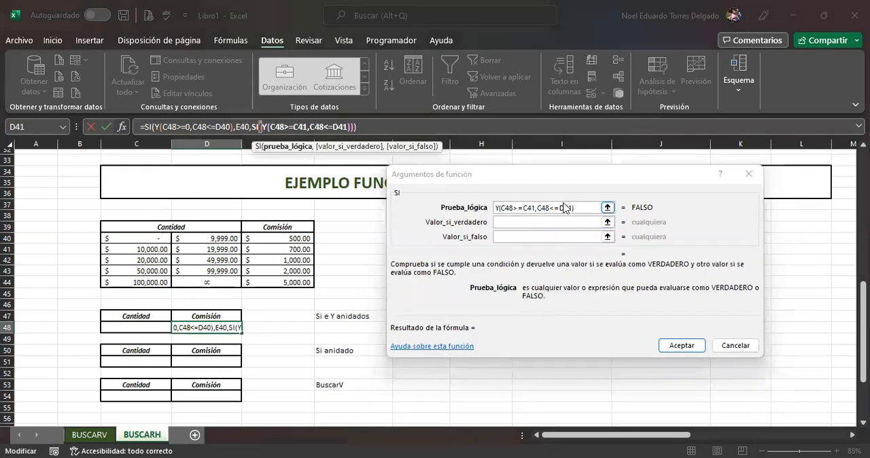
click(509, 221)
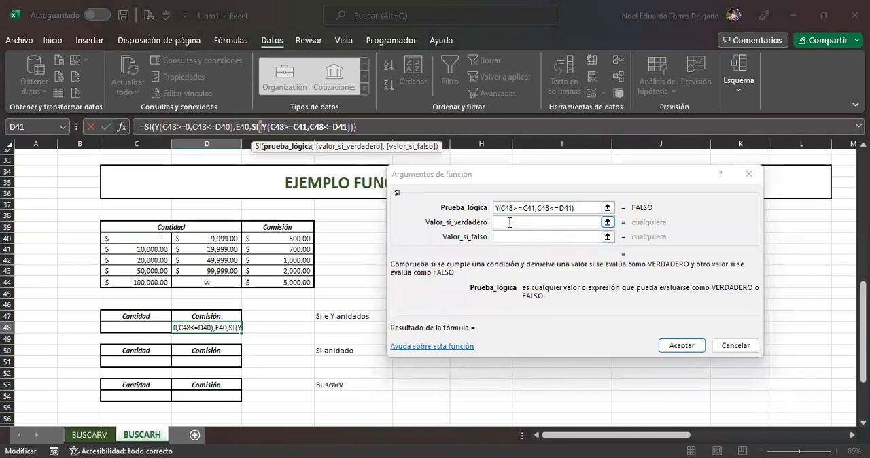
click(509, 223)
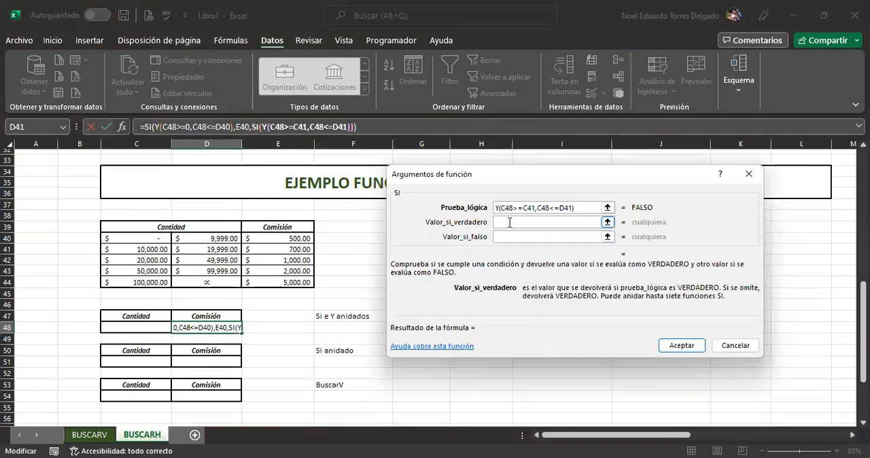
click(295, 249)
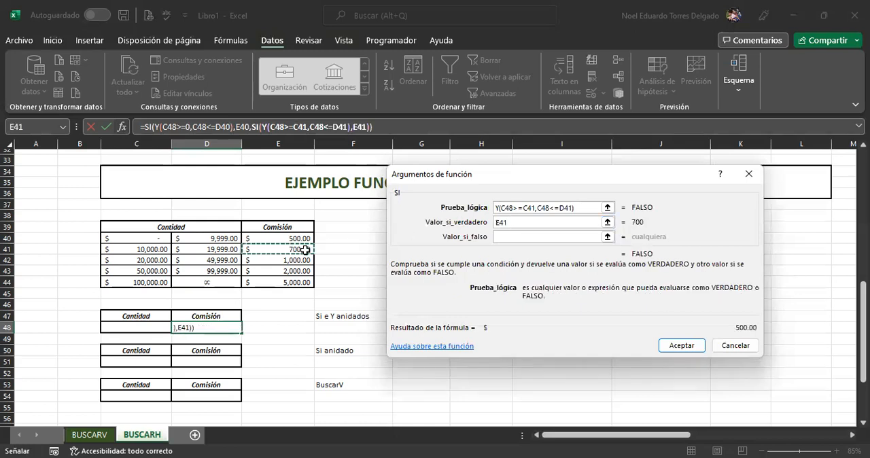
Step: Nest a third SI function as the value if false of the second SI and open its arguments
click(514, 237)
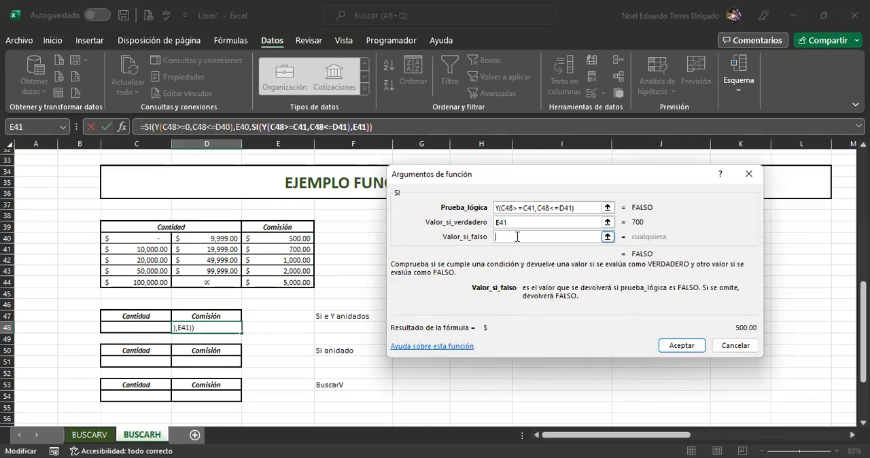
text(si)
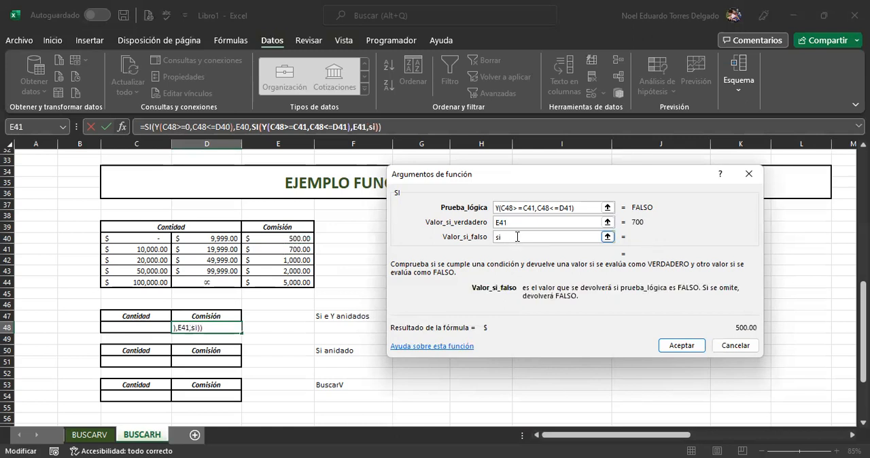
text(()
click(380, 127)
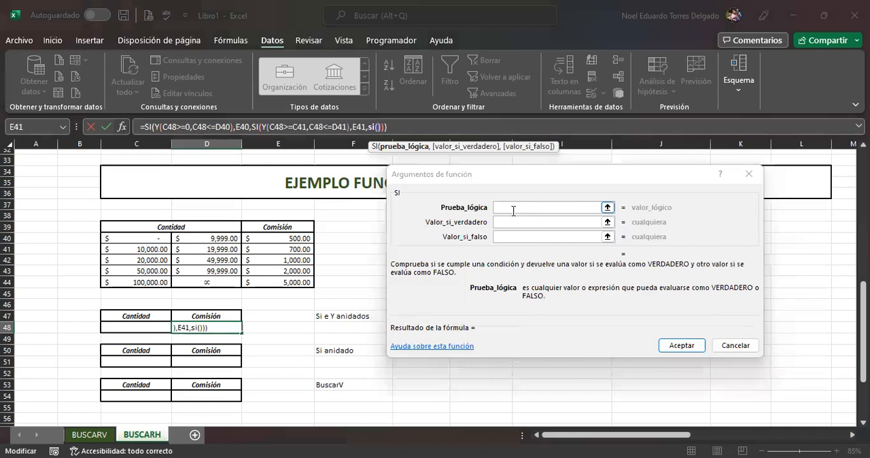
Step: Nest a Y function as the logical test of the third SI and open its arguments
text(y())
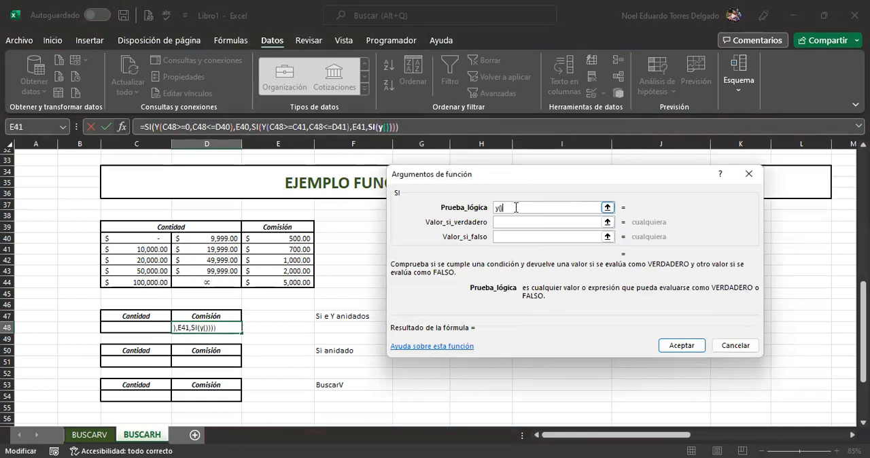
click(389, 127)
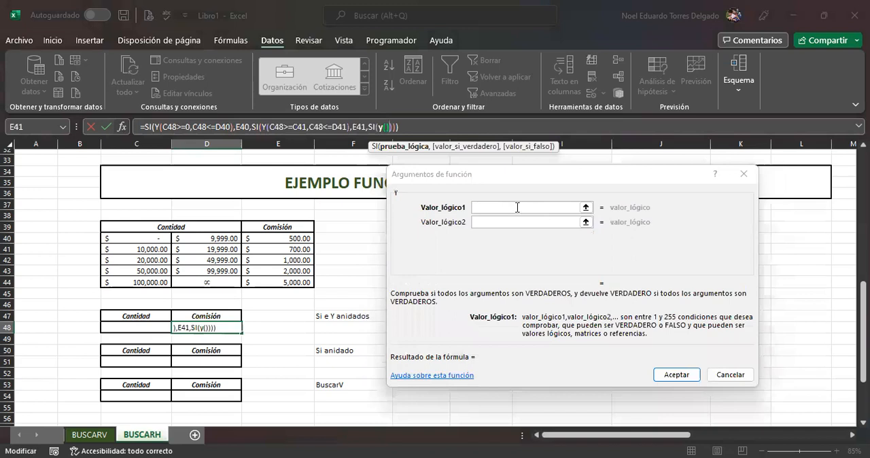
Step: Define the nested Y conditions for the third amount range as C48>=C42 and C48<=D42
click(146, 325)
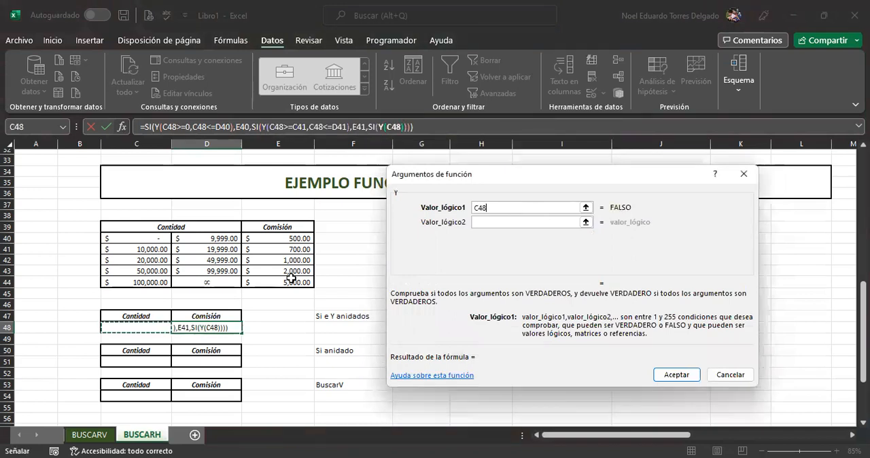
text(>=)
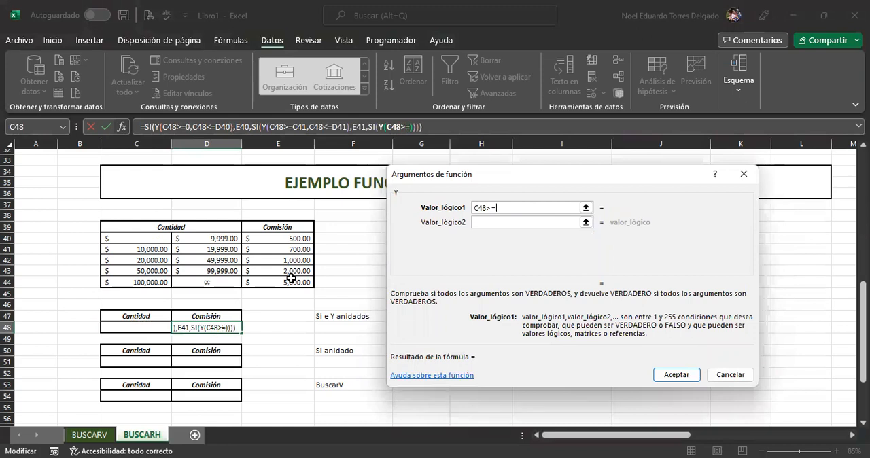
click(143, 262)
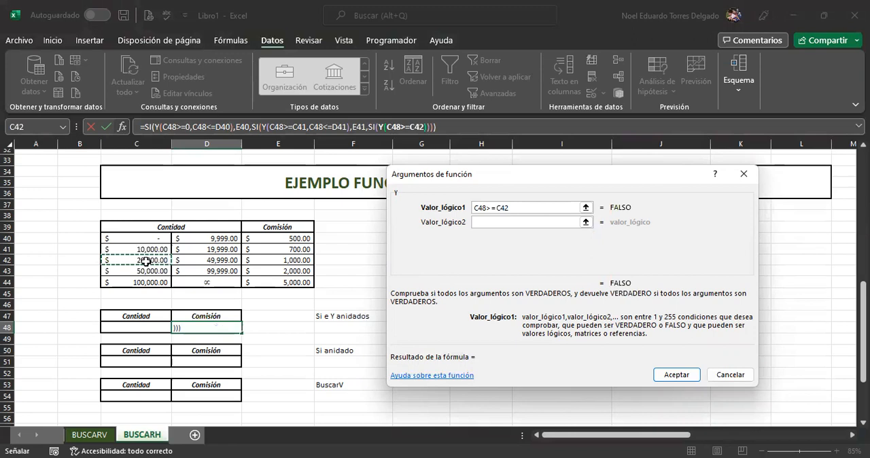
click(481, 223)
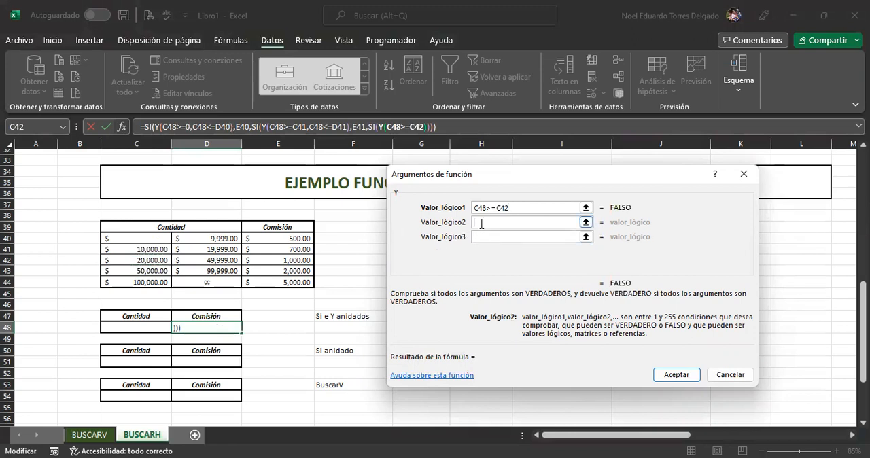
click(154, 326)
text(<=)
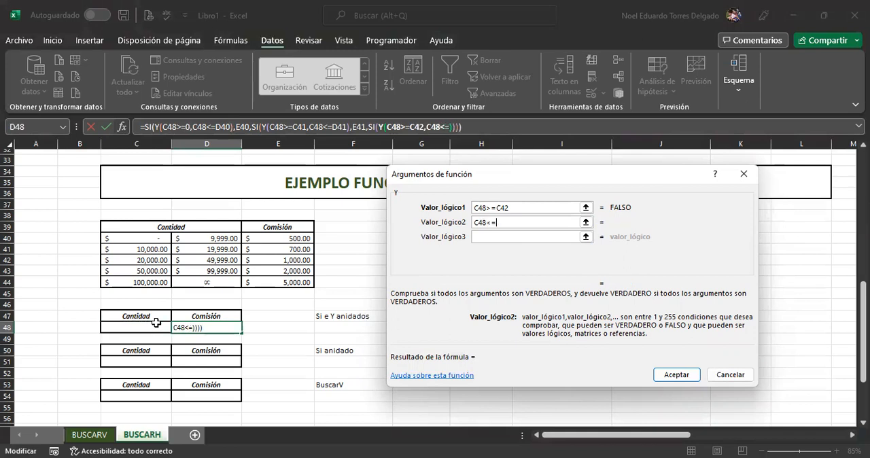
click(227, 263)
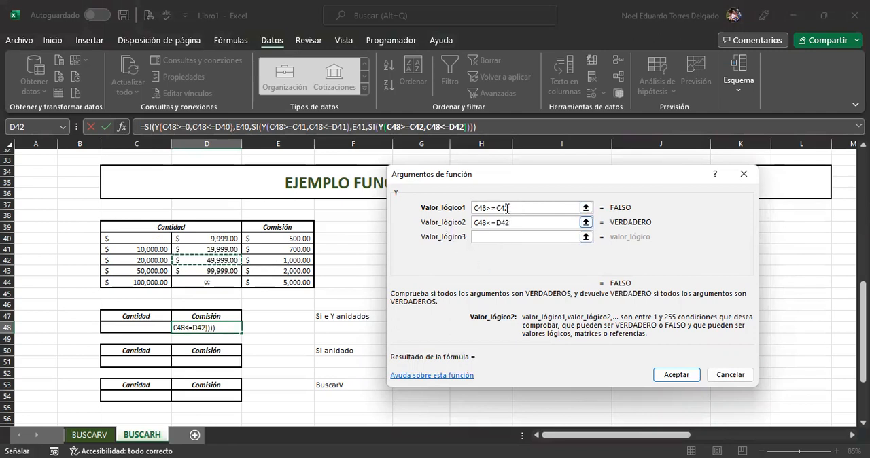
Step: Return to the third SI's arguments and set its value if true to the third range's commission, E42
click(377, 127)
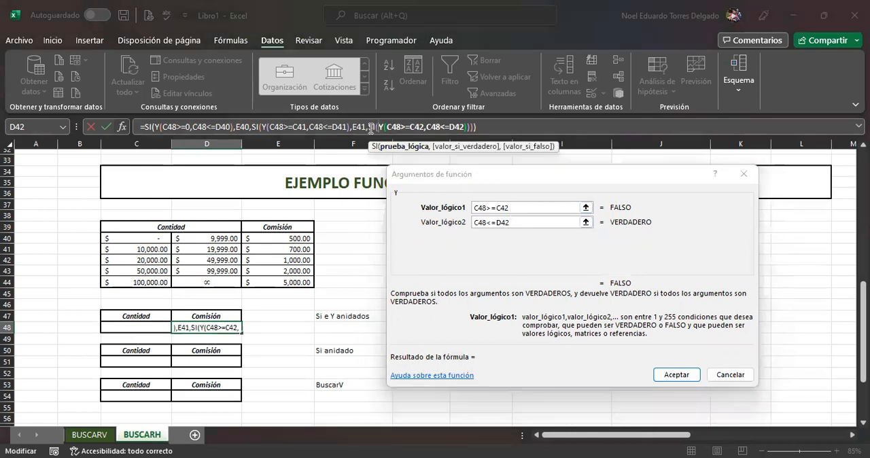
click(474, 223)
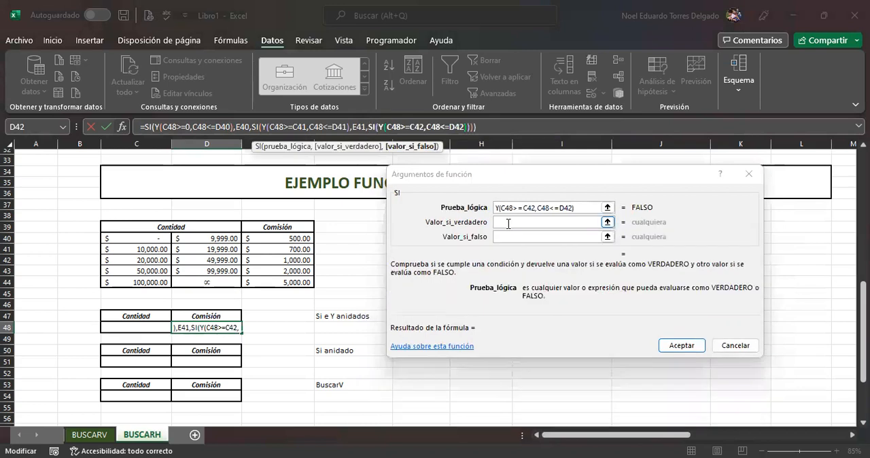
click(508, 224)
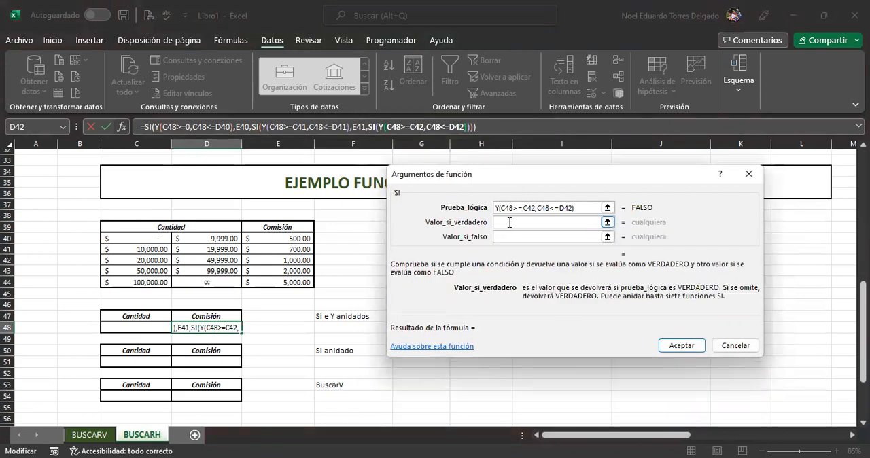
click(292, 260)
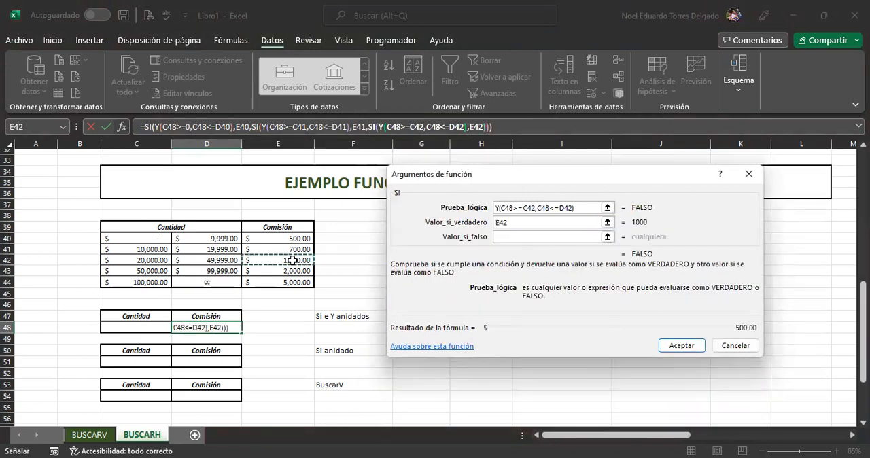
Step: Nest a fourth SI function as the value if false of the third SI and open its arguments
click(517, 237)
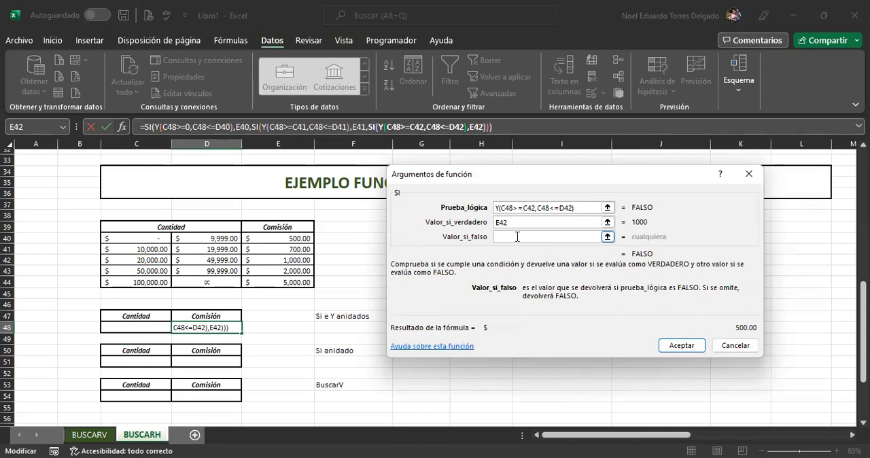
text(si()
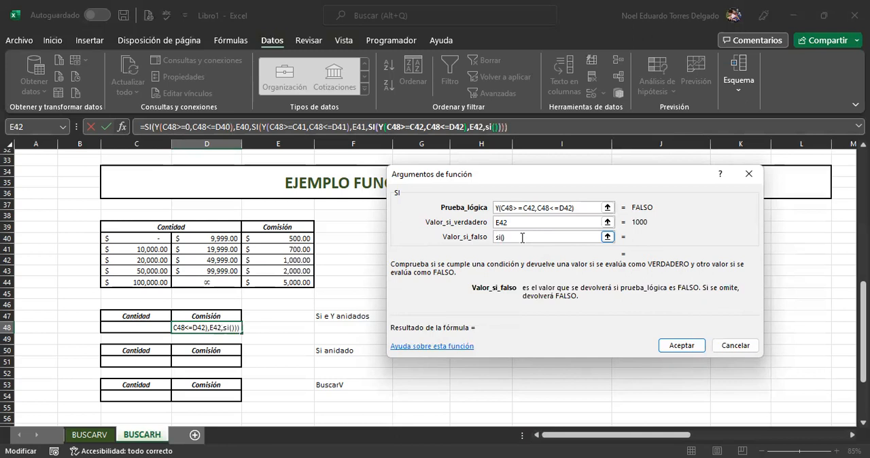
click(495, 128)
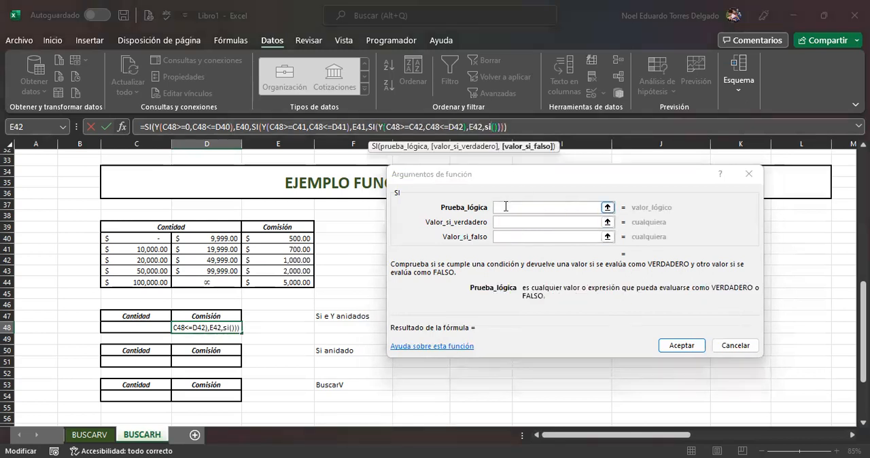
Step: Nest a Y function as the logical test of the fourth SI and open its first condition for entry
click(506, 206)
text(y()
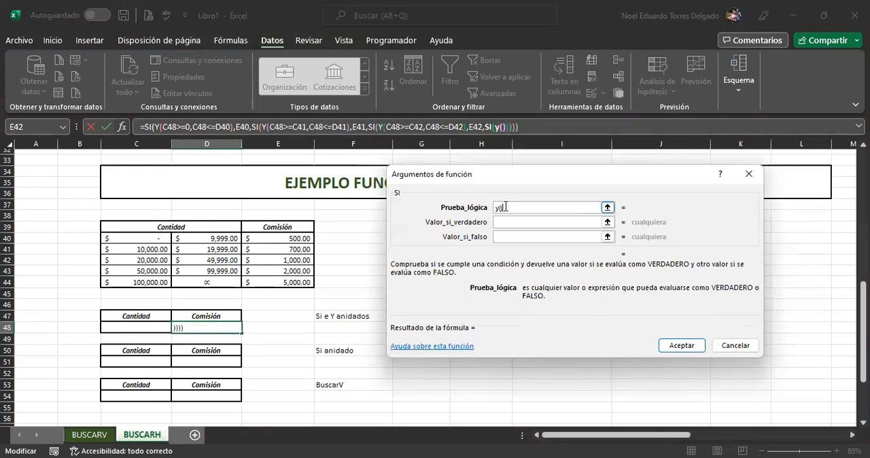
text())
click(503, 127)
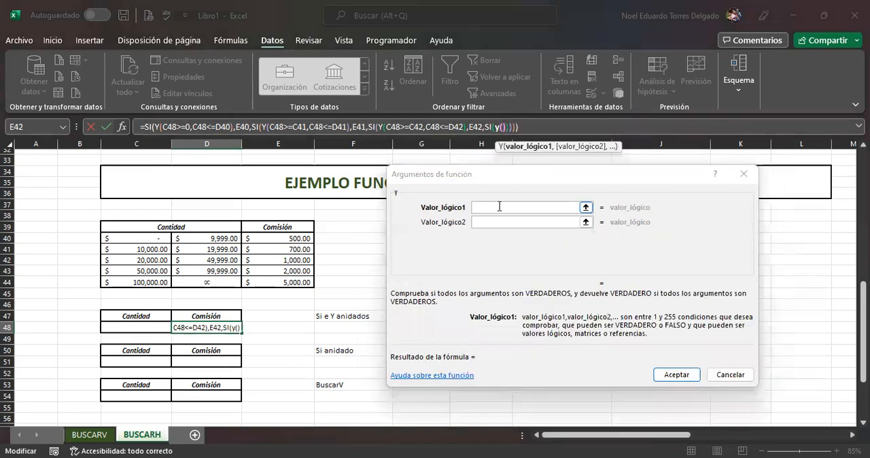
click(497, 206)
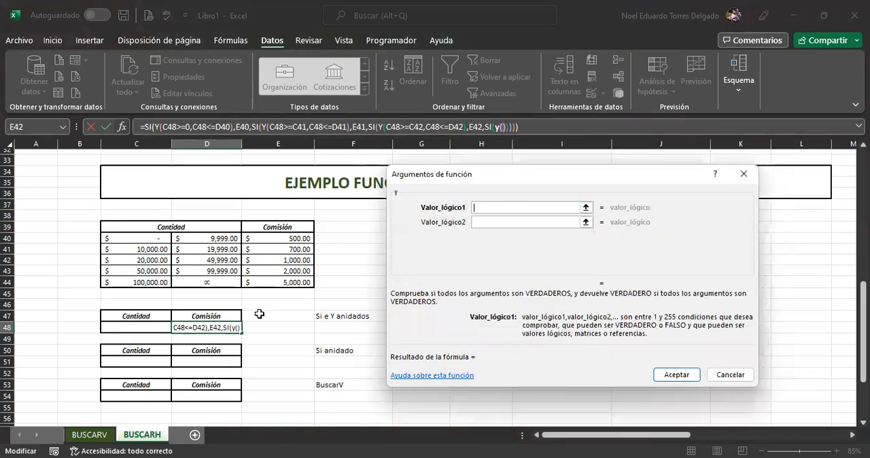
click(145, 326)
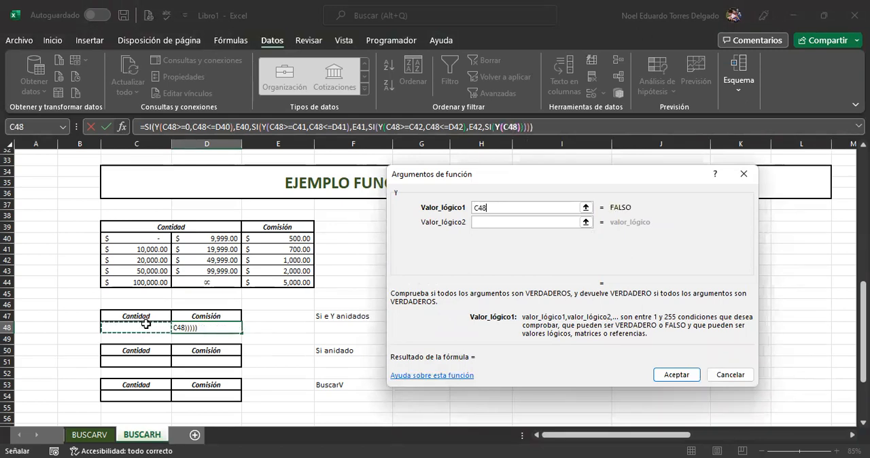
key(shift+Left)
key(BackSpace)
key(BackSpace)
key(BackSpace)
key(BackSpace)
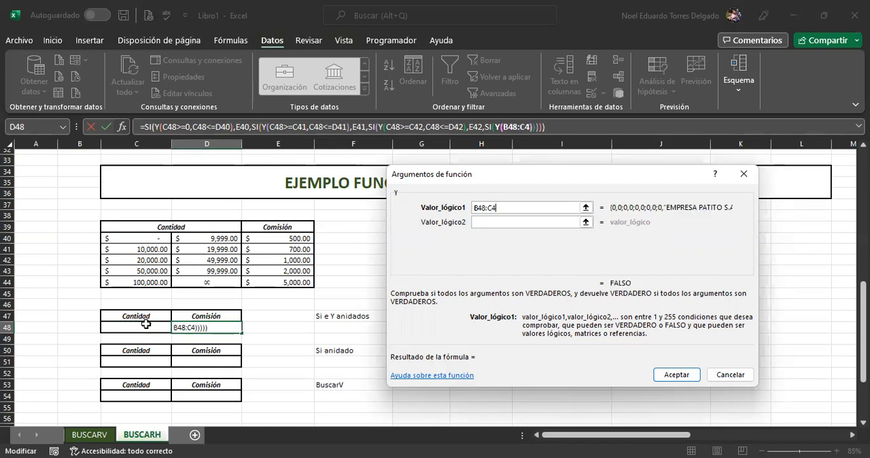
key(BackSpace)
key(BackSpace)
key(BackSpace)
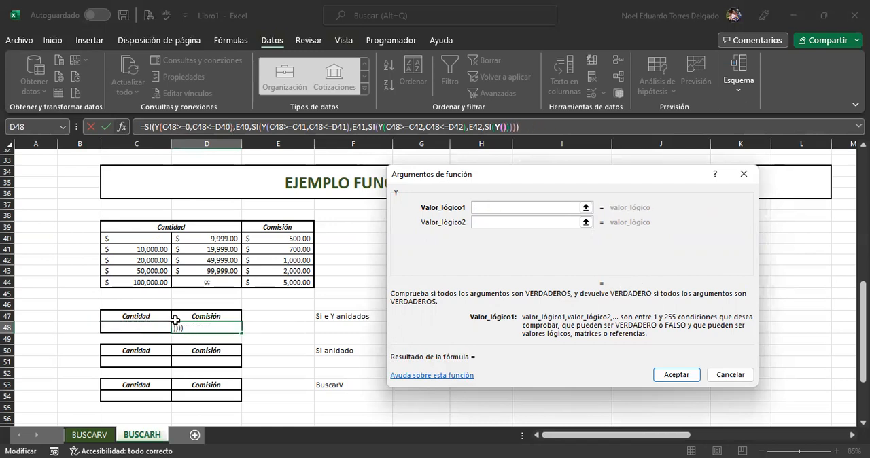
key(Up)
Step: Define the nested Y conditions for the fourth amount range as C48>=C43 and C48<=D43
click(155, 324)
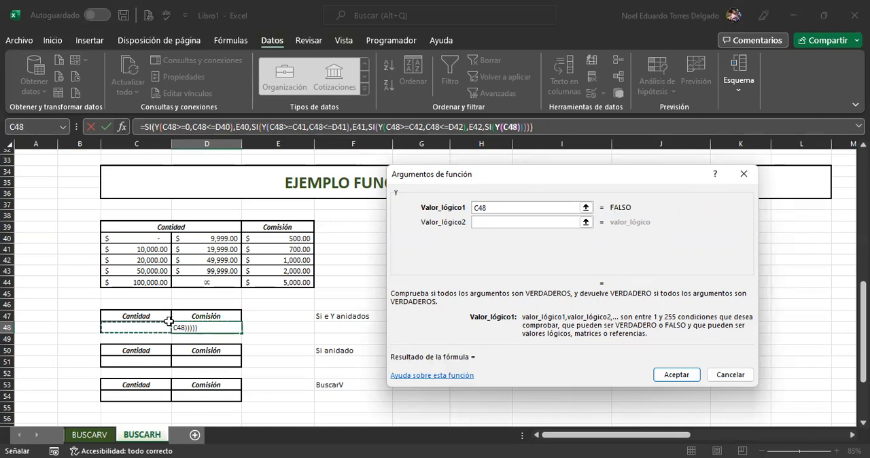
text(>)
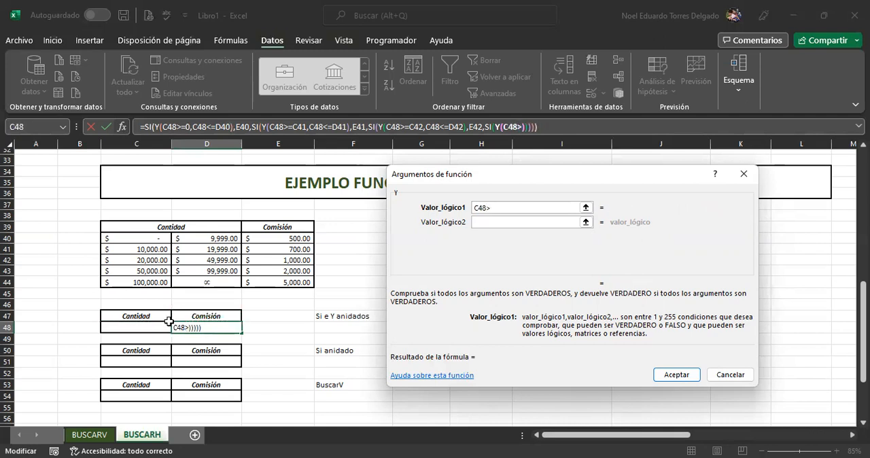
text(=C43)
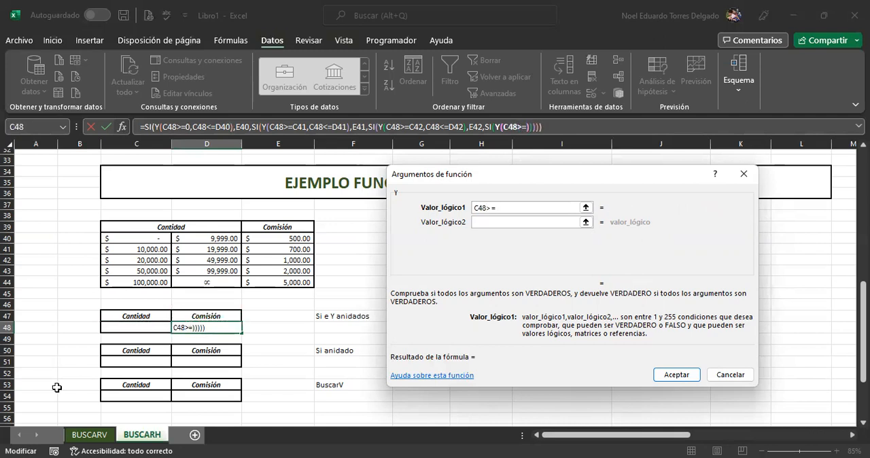
click(147, 269)
click(472, 227)
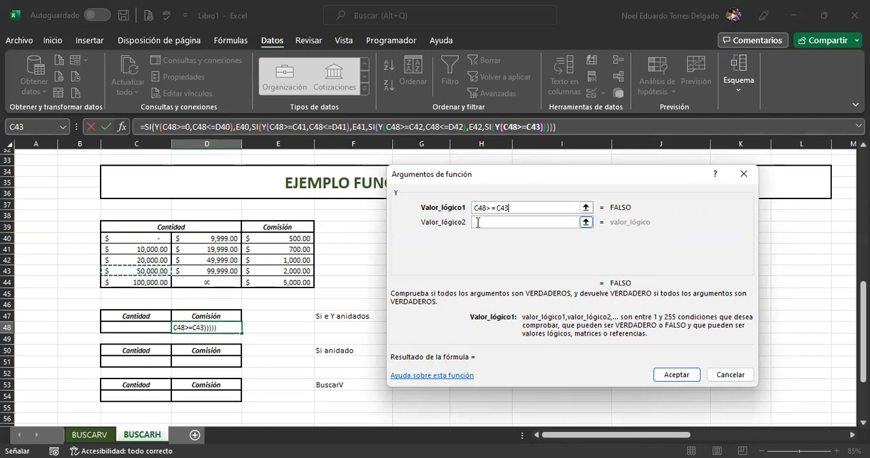
click(127, 326)
text(<=)
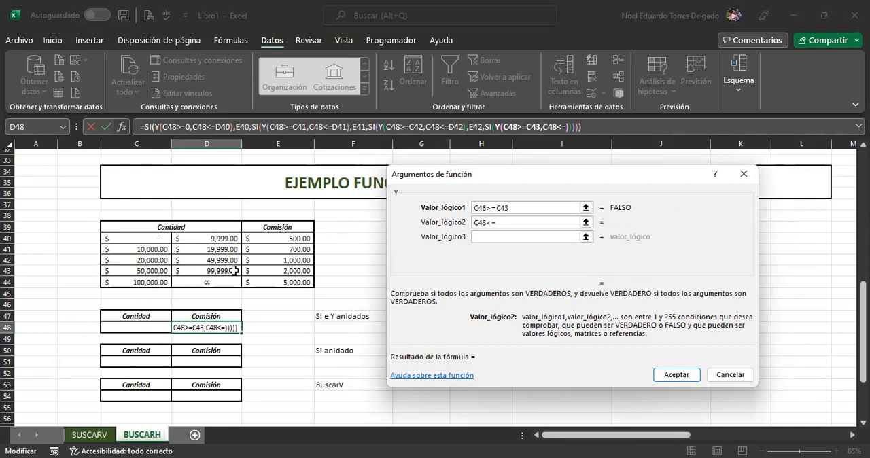
click(234, 271)
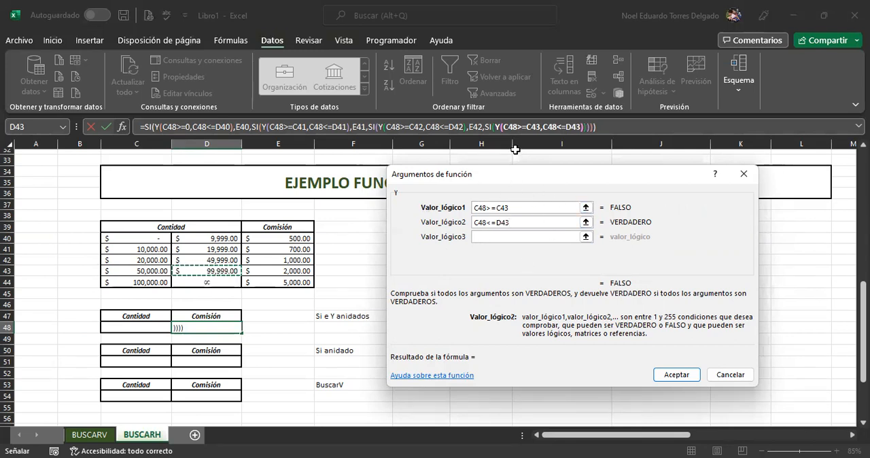
Step: Complete the fourth SI with E43 as the value if true and E44 as the value if false, and accept the formula
click(504, 221)
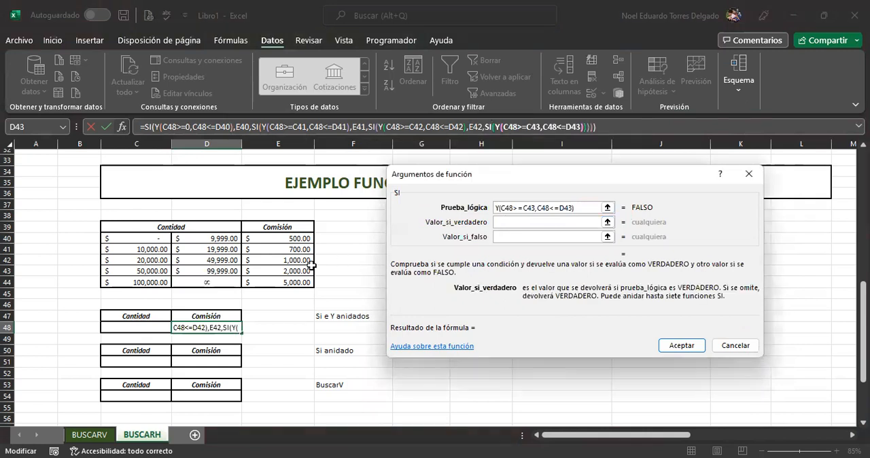
click(295, 271)
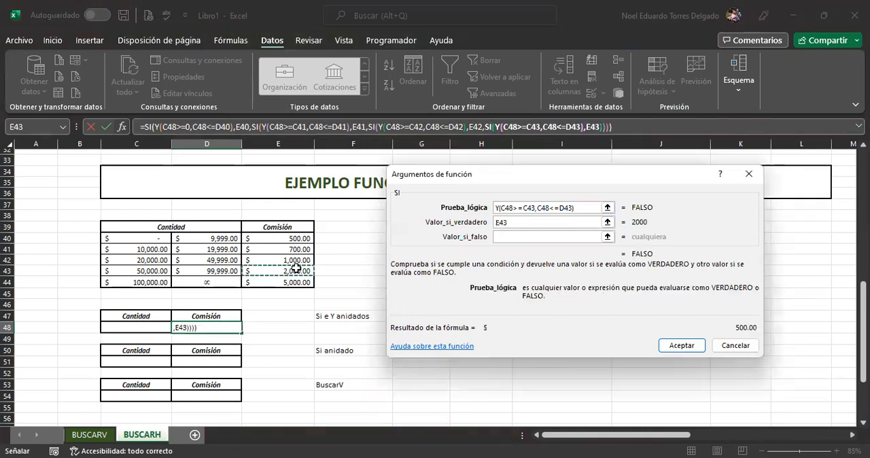
click(506, 238)
click(512, 237)
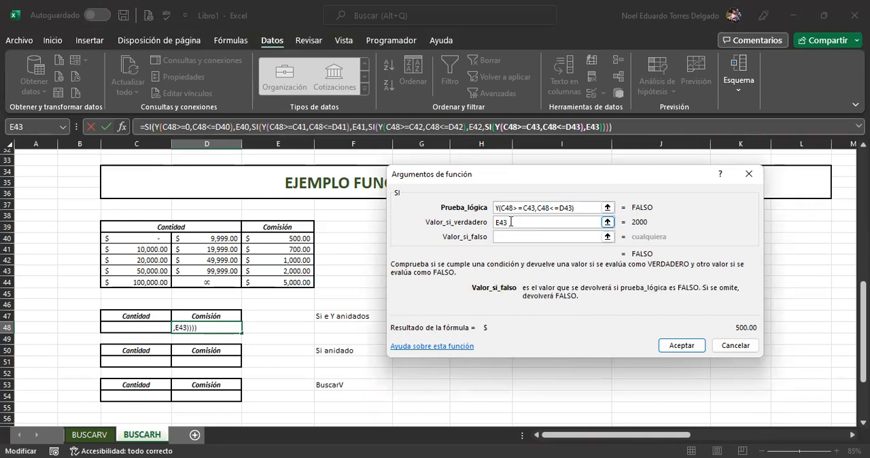
click(284, 281)
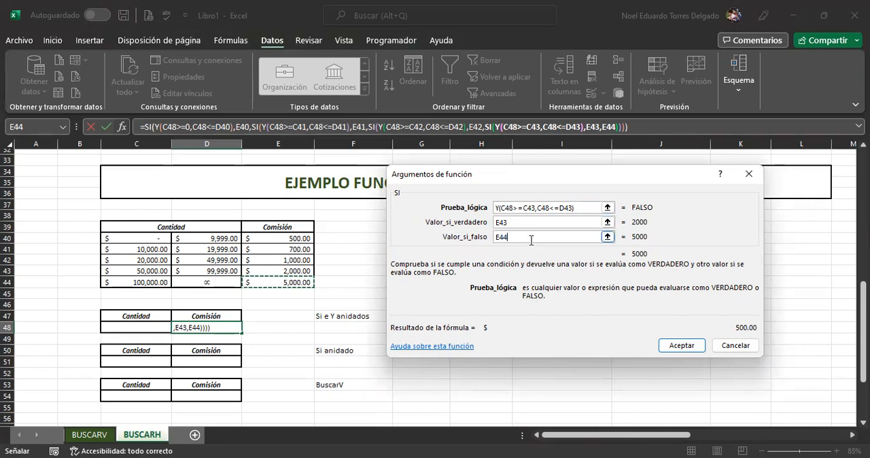
click(684, 348)
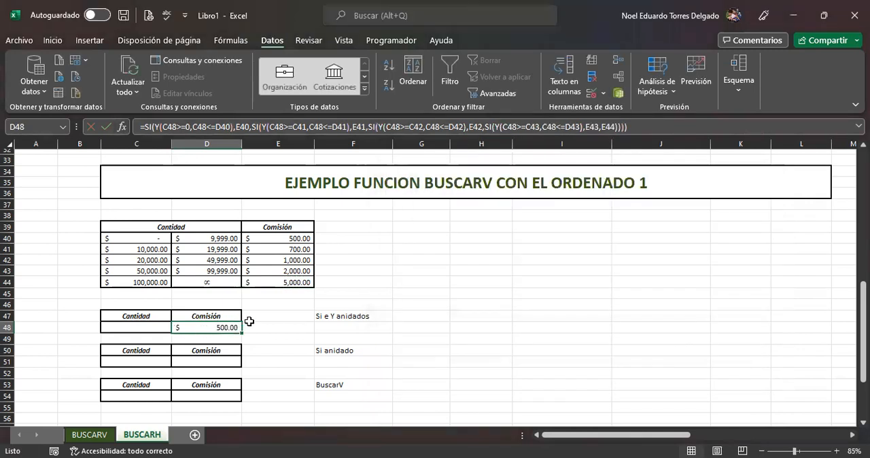
Step: Enter 20000 as the test amount in C48 and compare the commission in D48 with the range table
click(146, 329)
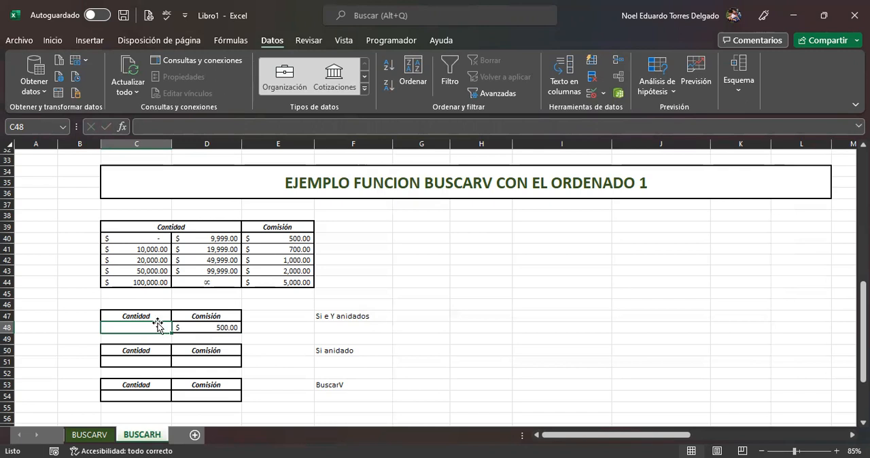
drag(151, 237, 184, 237)
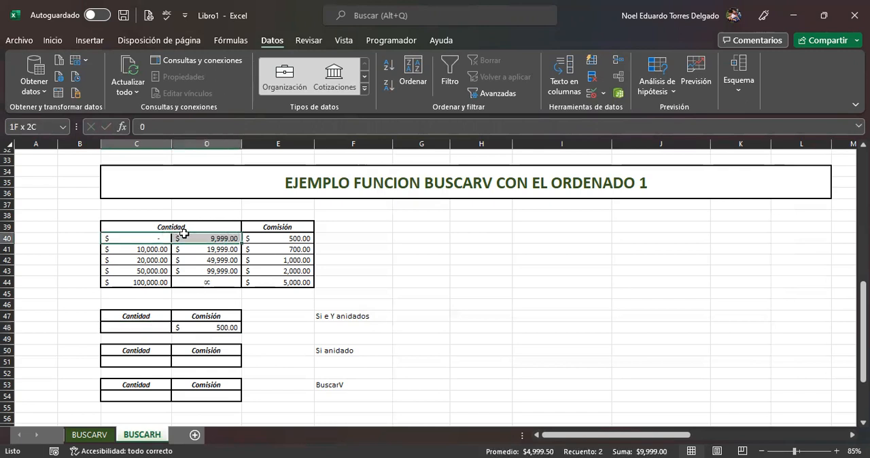
click(292, 235)
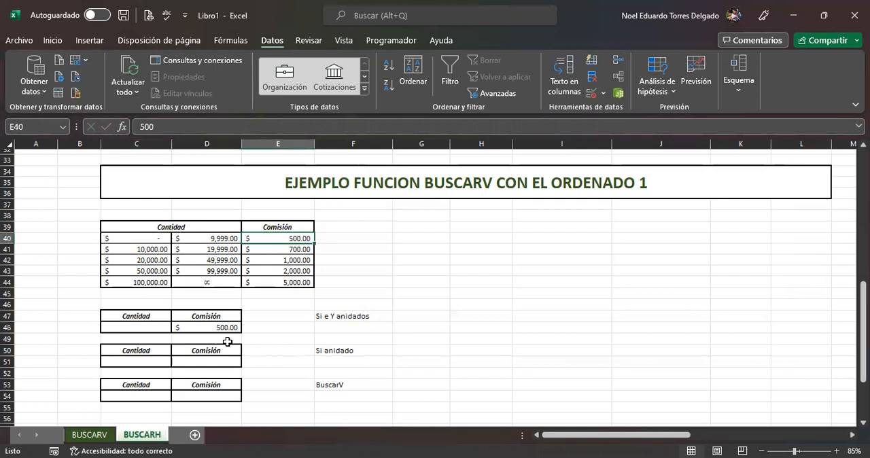
click(136, 329)
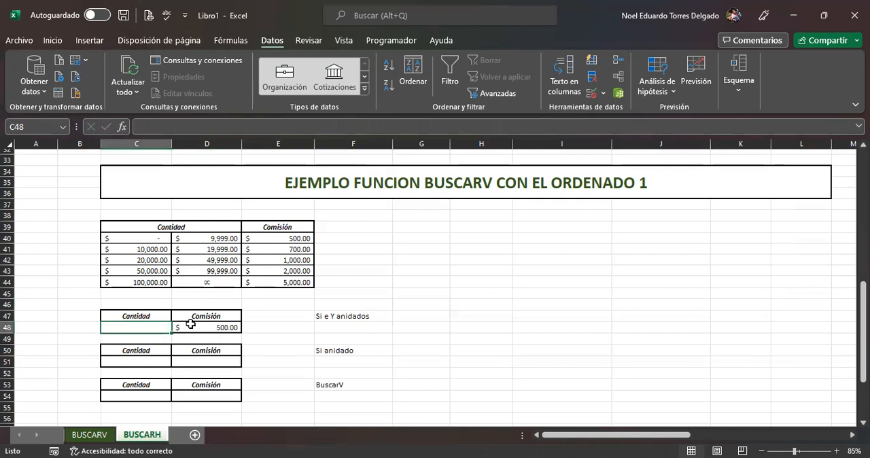
text(20000)
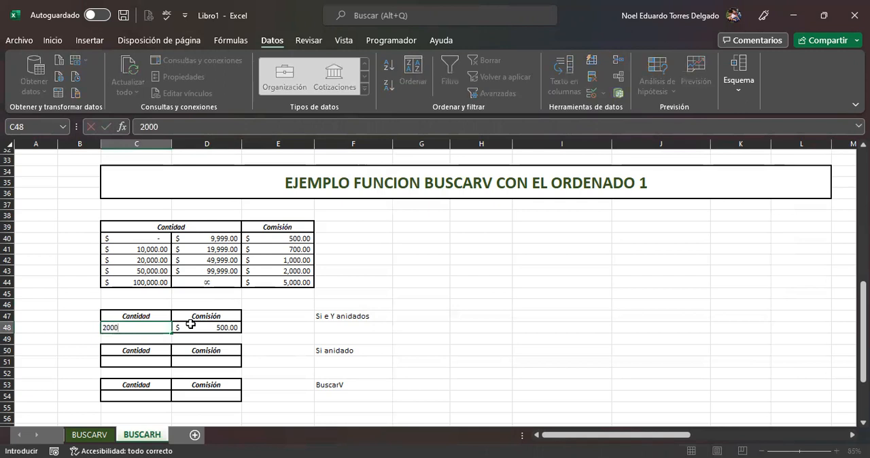
click(271, 335)
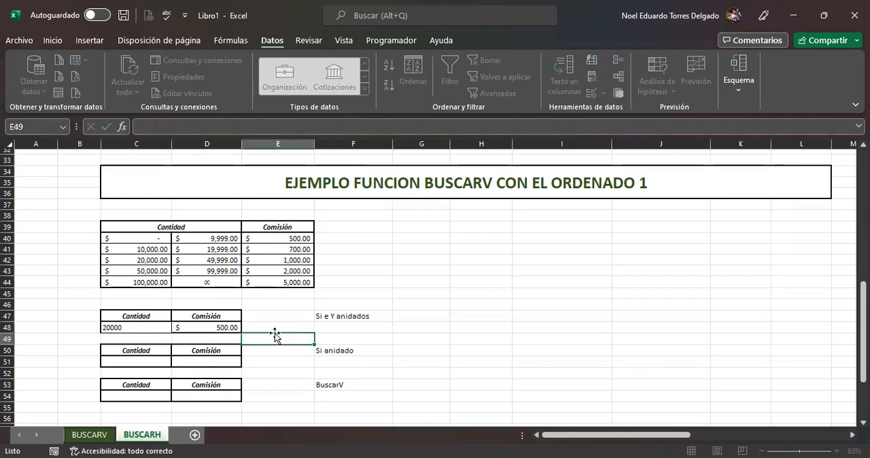
drag(154, 242, 187, 259)
click(309, 261)
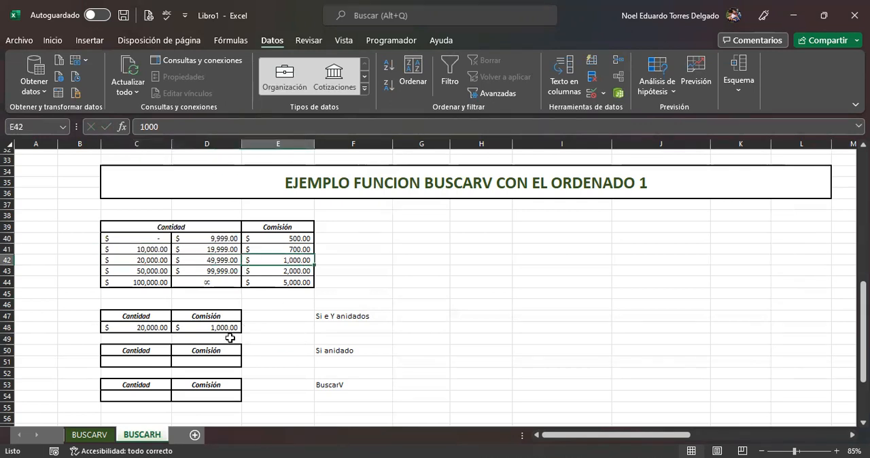
click(209, 326)
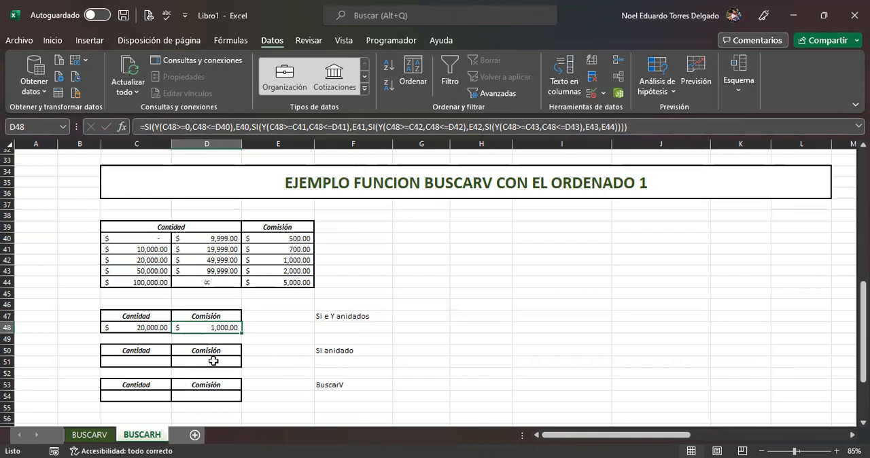
Step: Insert an SI function in D51, the commission cell of the Si anidado example
click(215, 360)
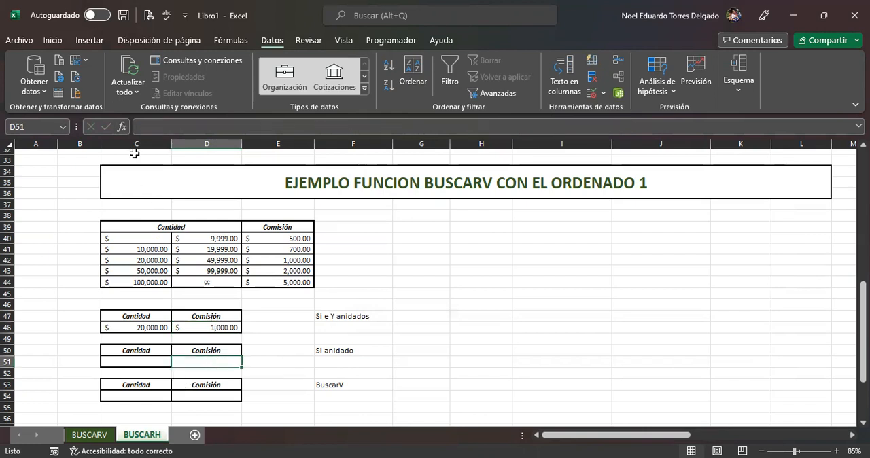
key(shift+F3)
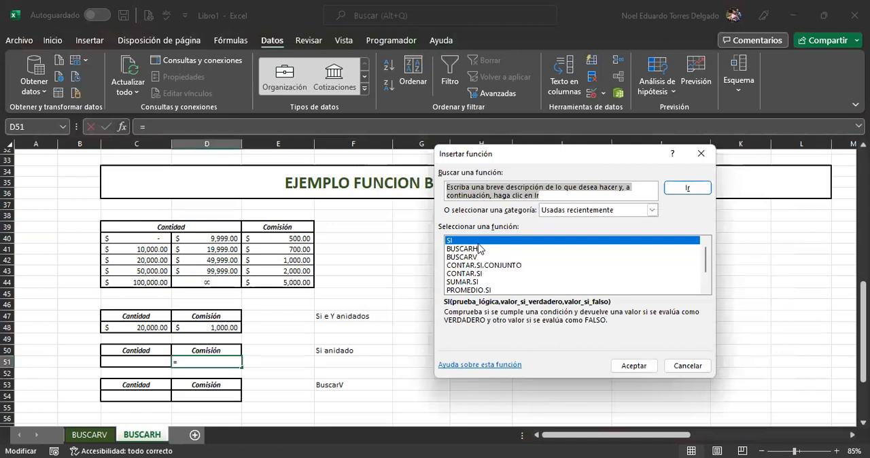
click(647, 367)
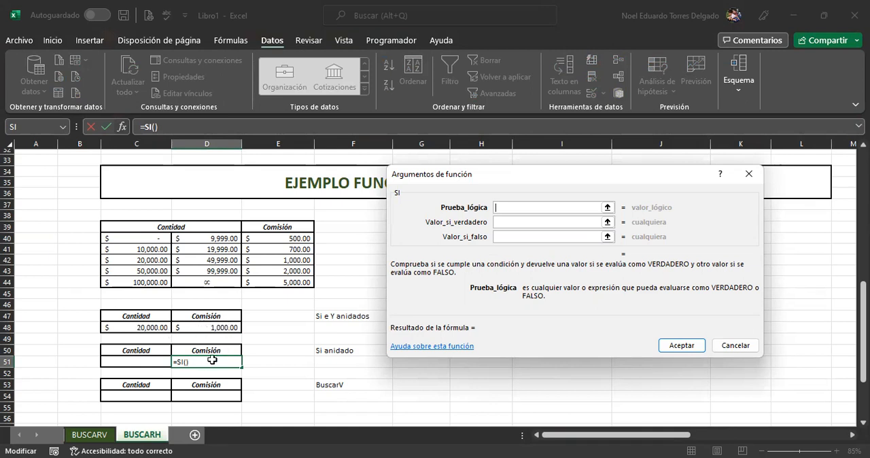
Step: Set the first SI's logical test to C48<=D40 and its value if true to the first range's commission, E40
click(158, 326)
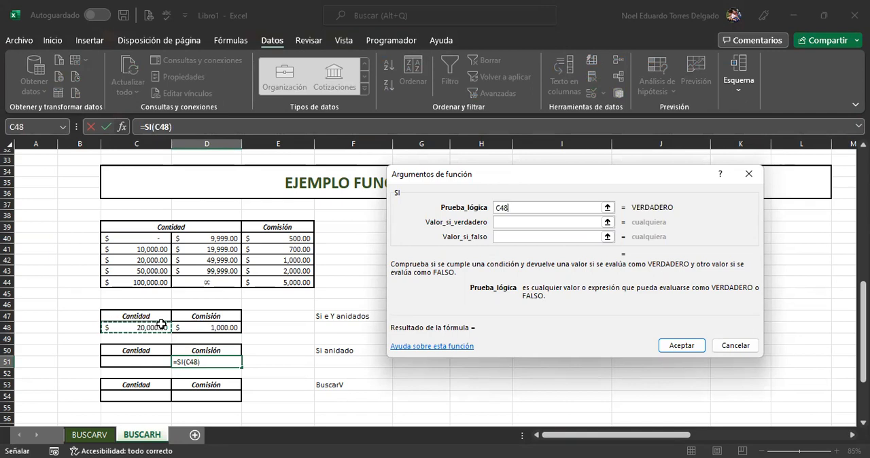
text(<)
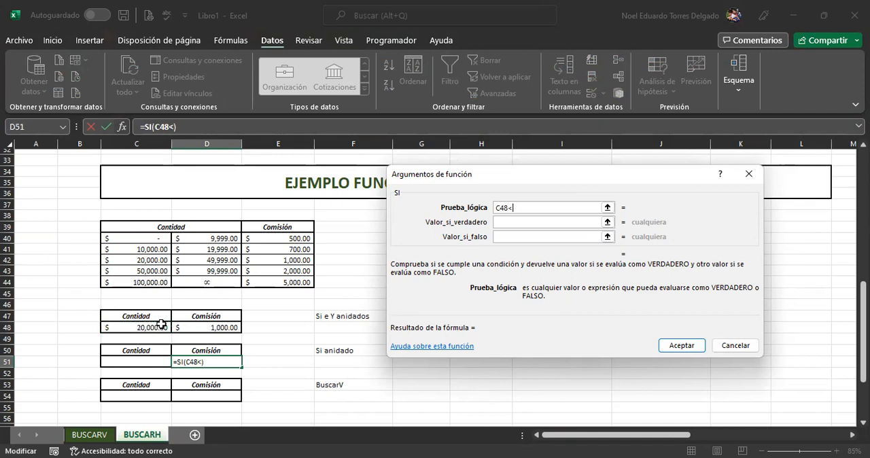
text(=)
click(222, 239)
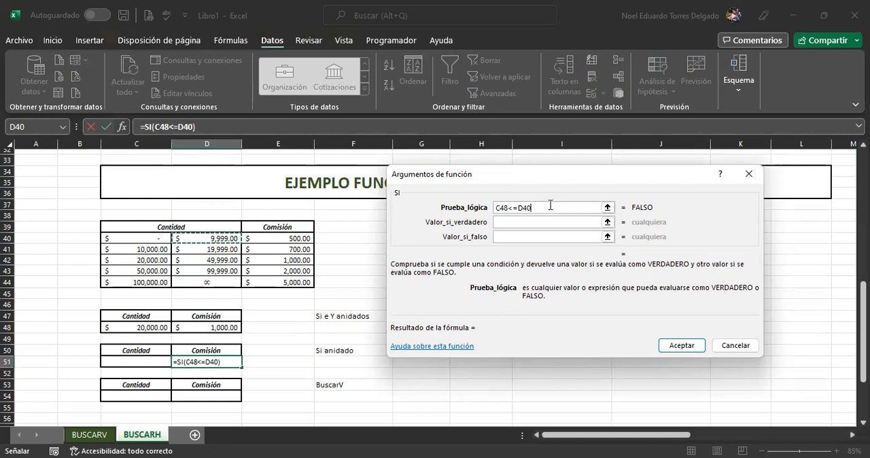
click(521, 222)
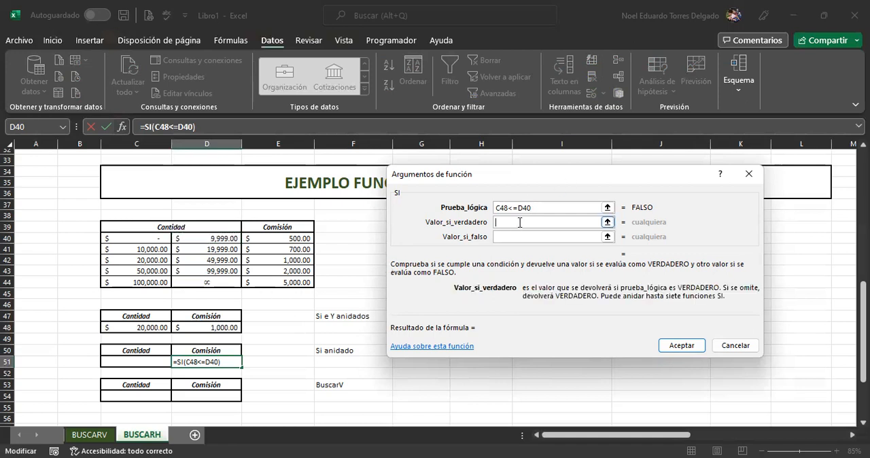
click(286, 238)
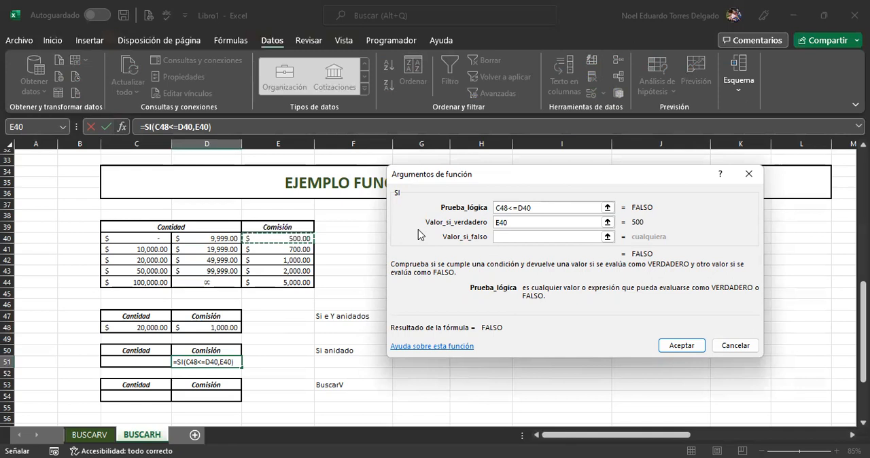
Step: Nest a second SI function as the value if false of the first SI in D51 and open its arguments
click(513, 238)
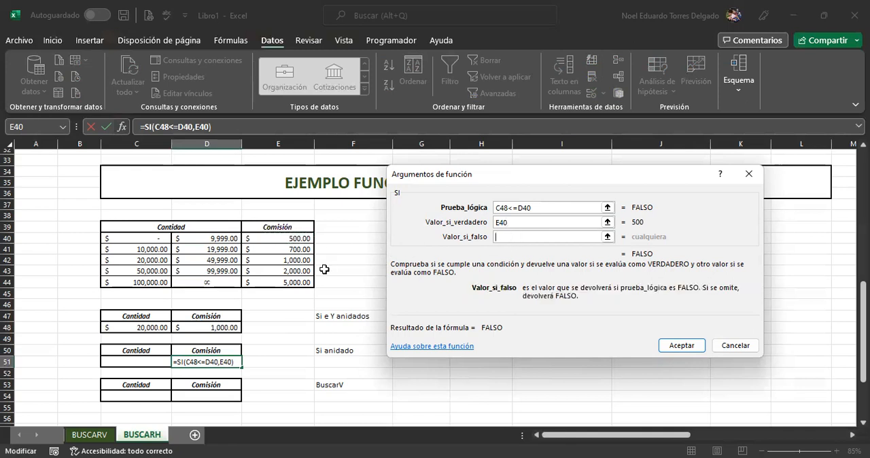
text(si()
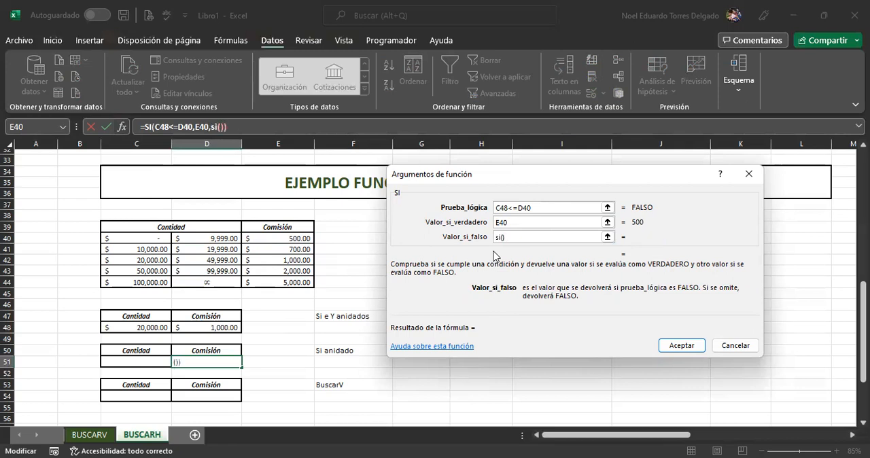
click(223, 126)
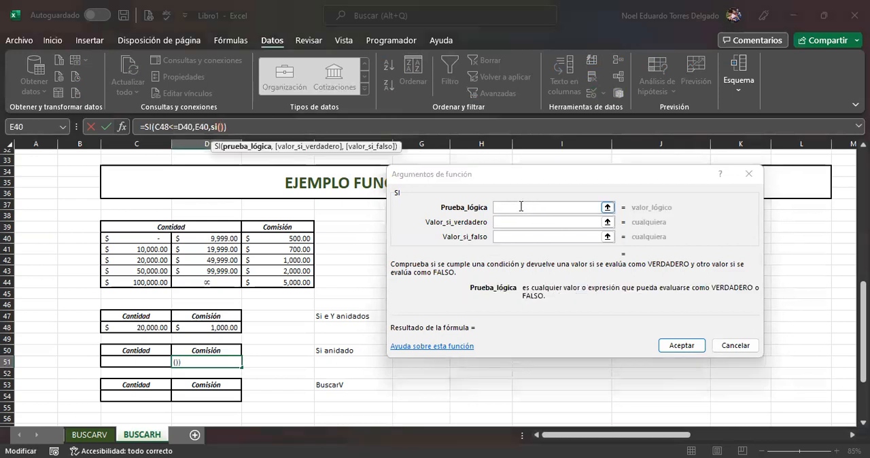
Step: Set the second SI's logical test to C48<=D41 and its value if true to E41
click(521, 207)
click(151, 329)
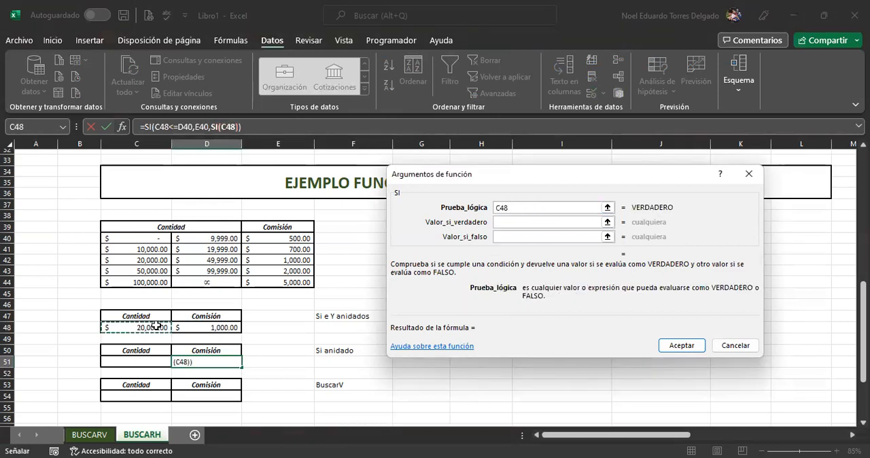
text(<=)
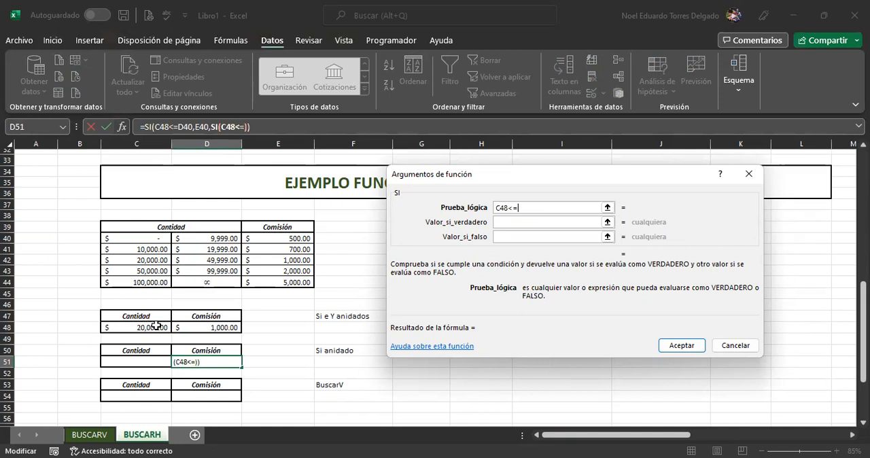
click(232, 249)
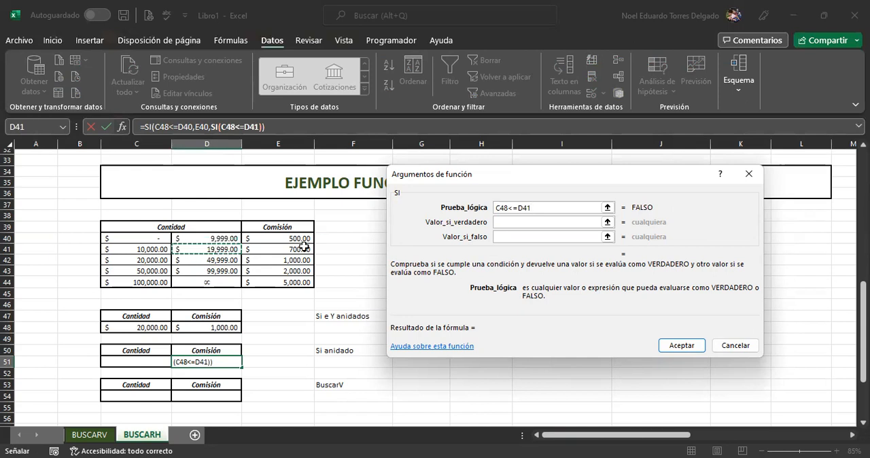
click(526, 224)
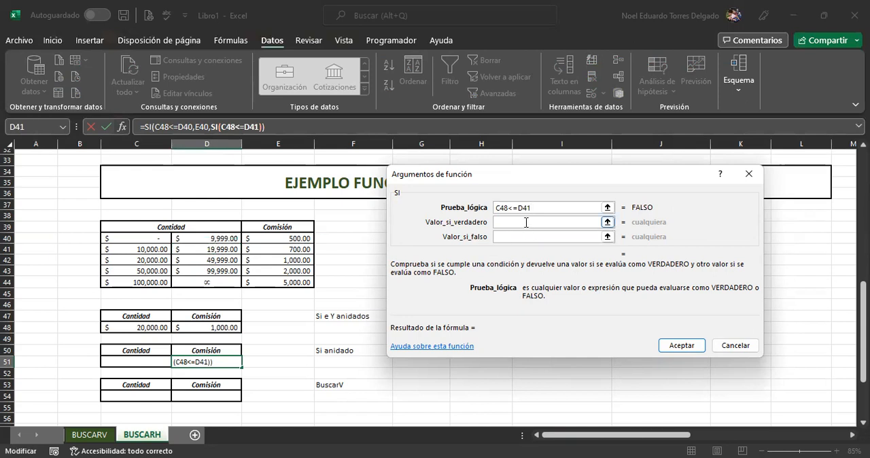
click(292, 249)
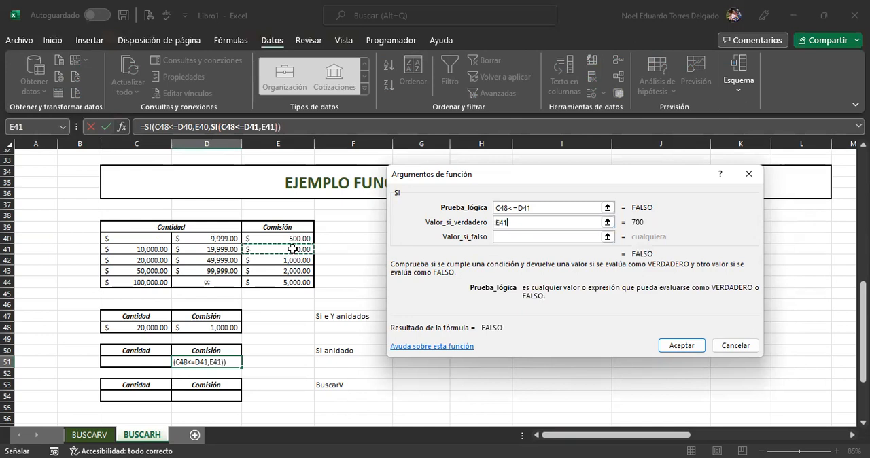
Step: Nest a third SI function as the value if false of the second SI and open its arguments
click(504, 236)
text(si()
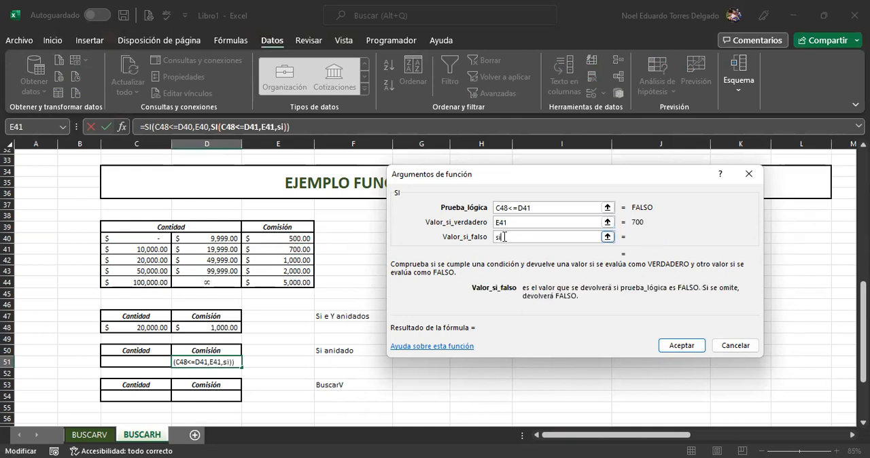
click(290, 127)
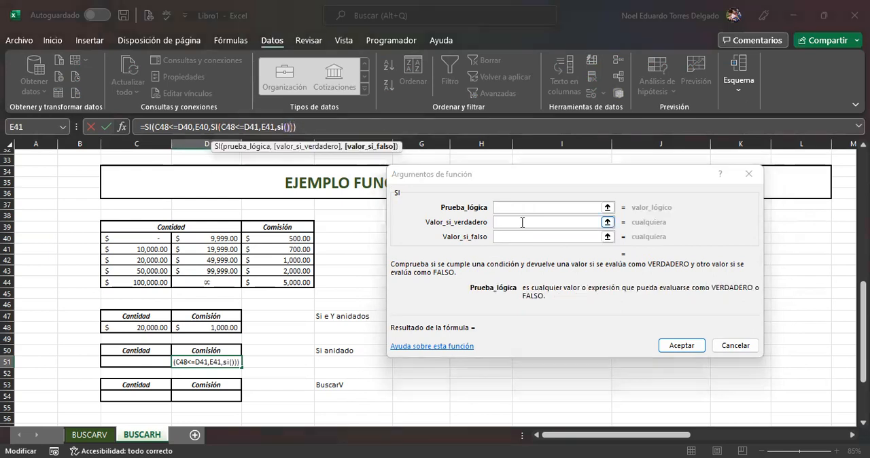
Step: Define the third SI's logical test as C48<=D42, comparing the amount with the third range's upper limit
click(517, 208)
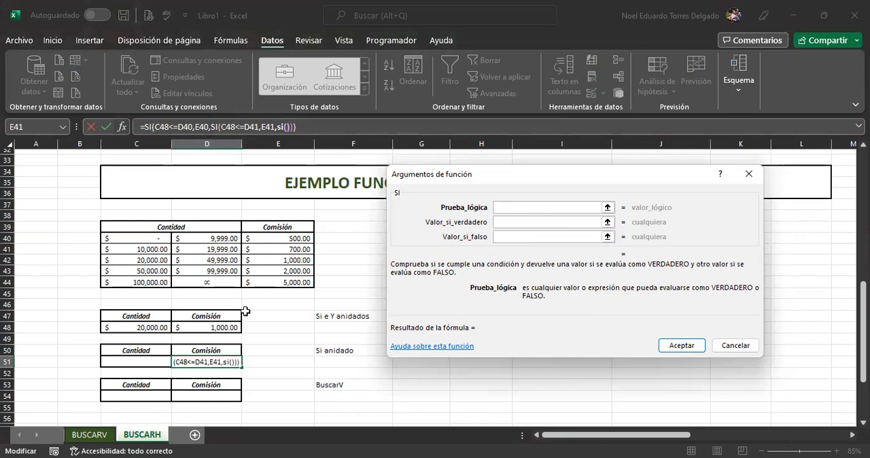
click(154, 326)
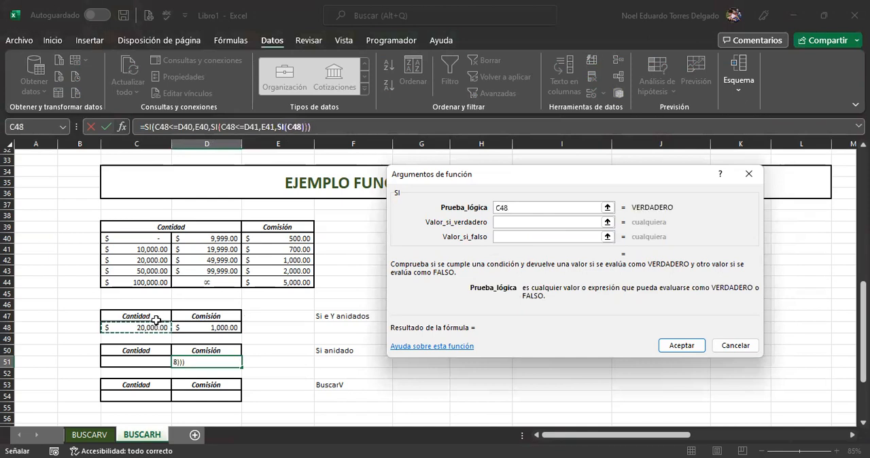
text(<?)
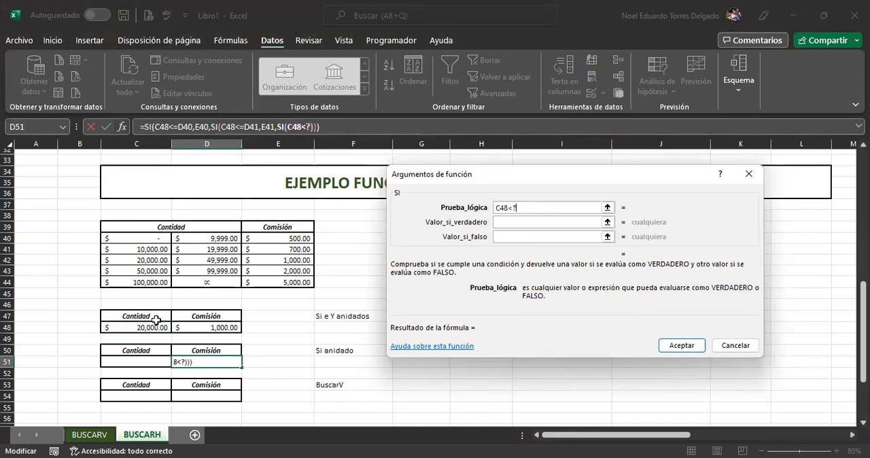
key(BackSpace)
text(=)
click(231, 261)
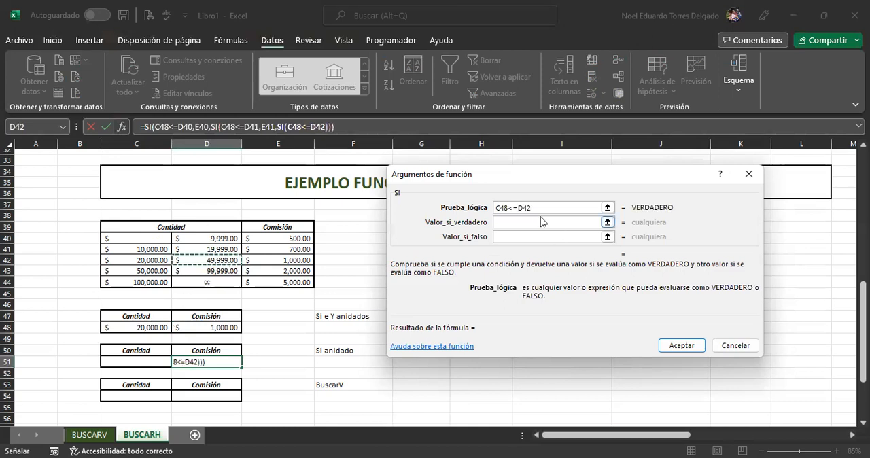
Step: Set the third SI's value if true to E42, and nest a fourth SI function as its value if false with its arguments open
key(Tab)
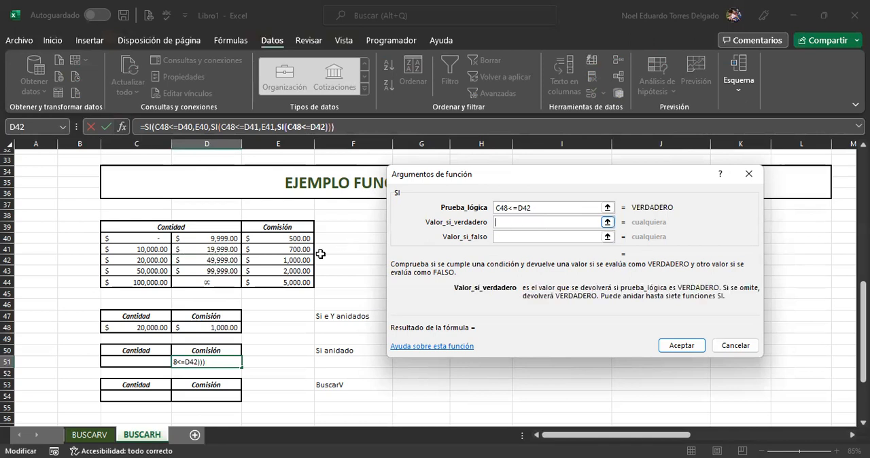
click(284, 258)
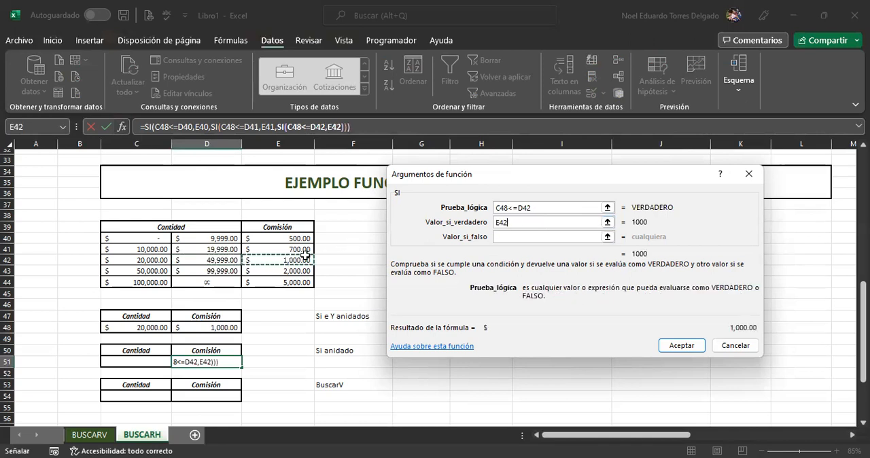
click(521, 237)
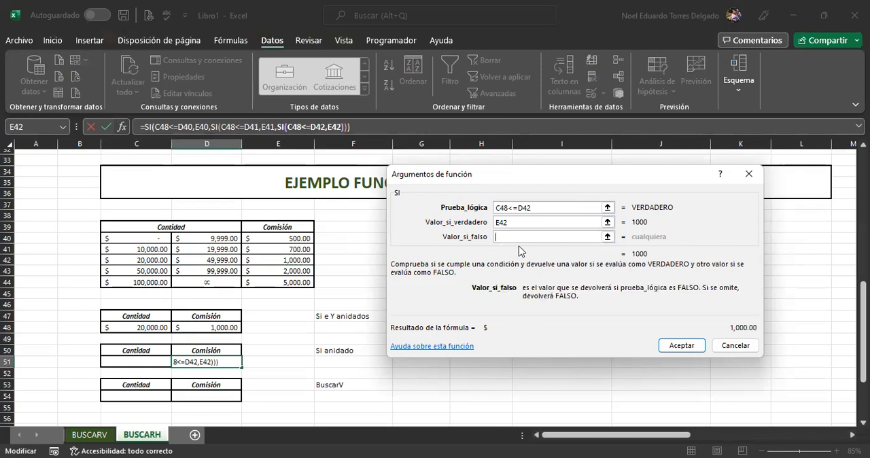
text(si())
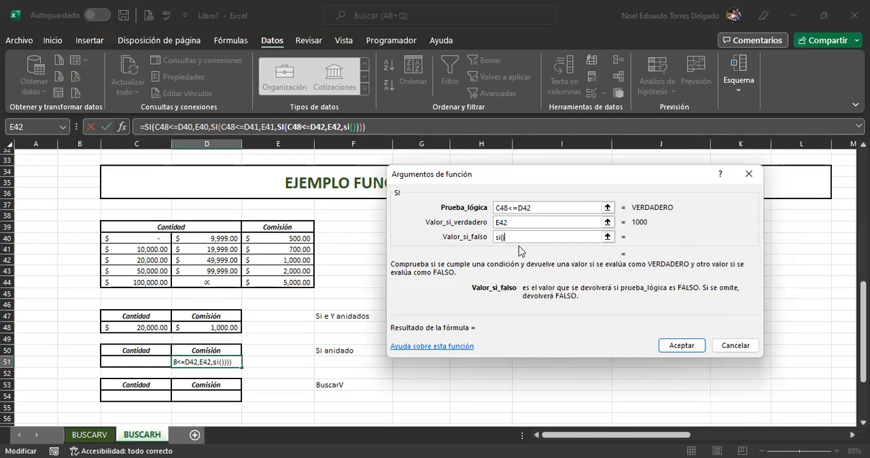
click(355, 129)
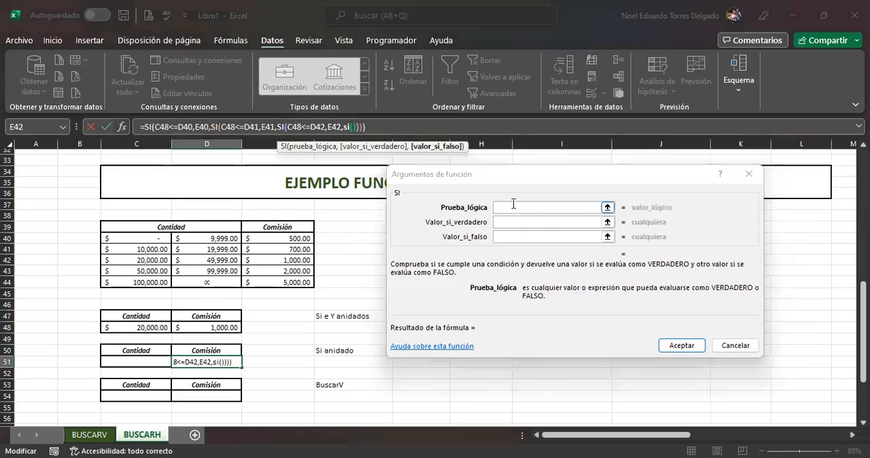
Step: Define the fourth SI's logical test as C48<=D43, comparing the amount with the fourth range's upper limit
click(513, 208)
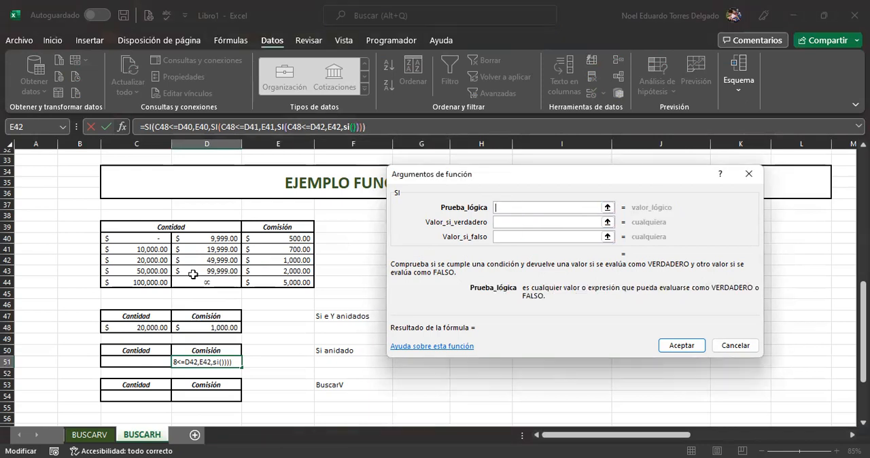
click(150, 326)
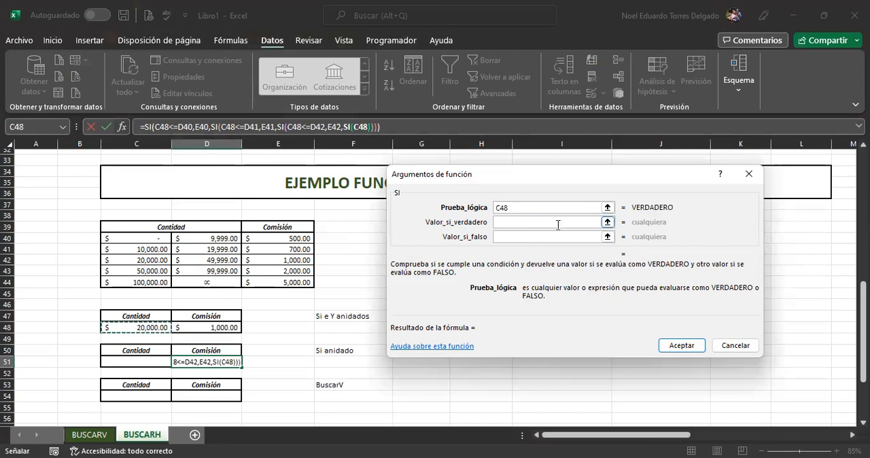
text(<)
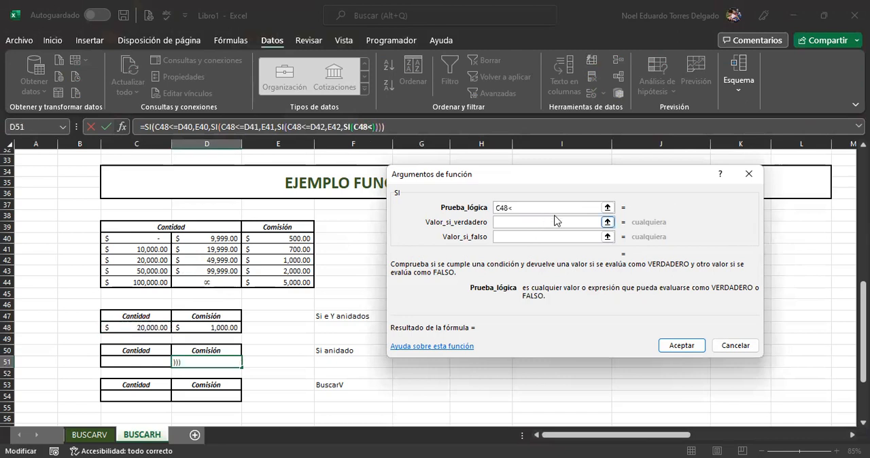
text(=)
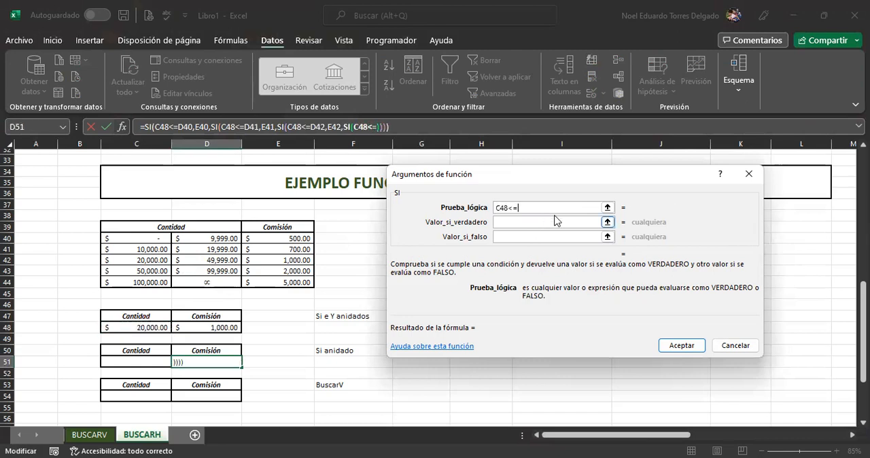
click(221, 270)
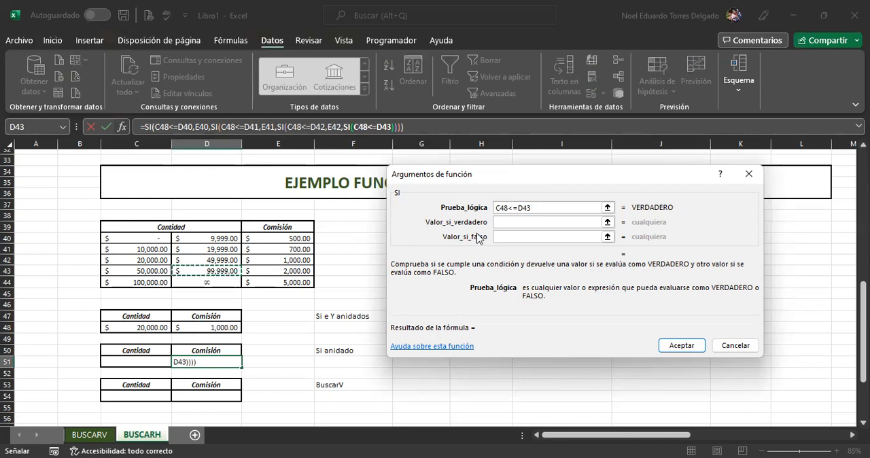
Step: Set the fourth SI's value if true to E43 and value if false to E44, and accept the nested formula in D51
click(511, 223)
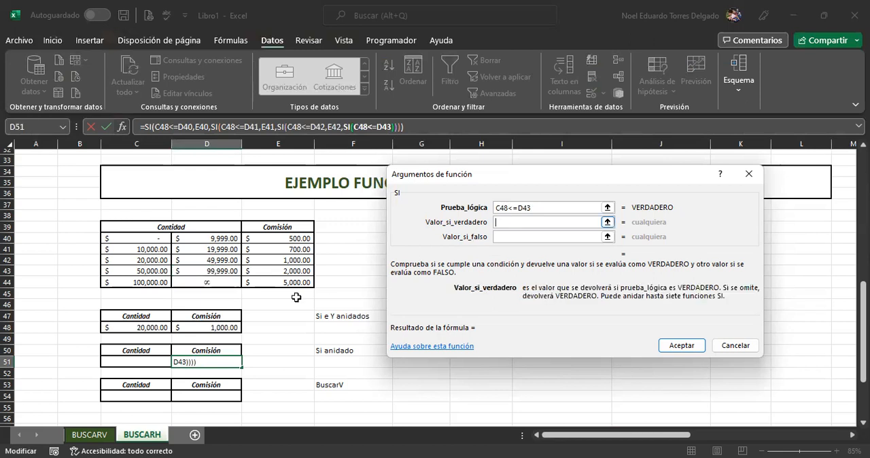
click(294, 271)
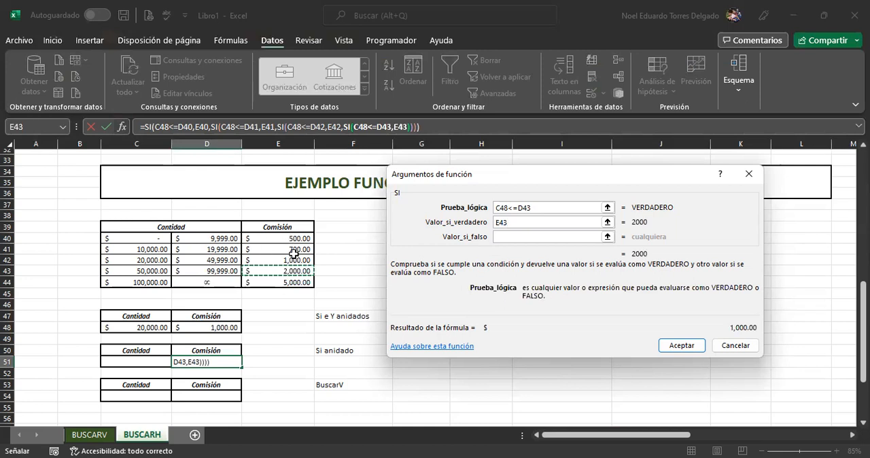
click(506, 236)
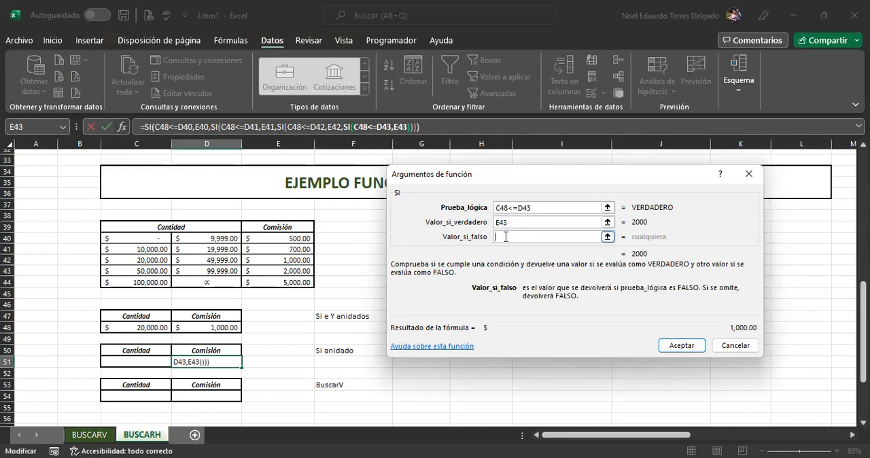
click(275, 282)
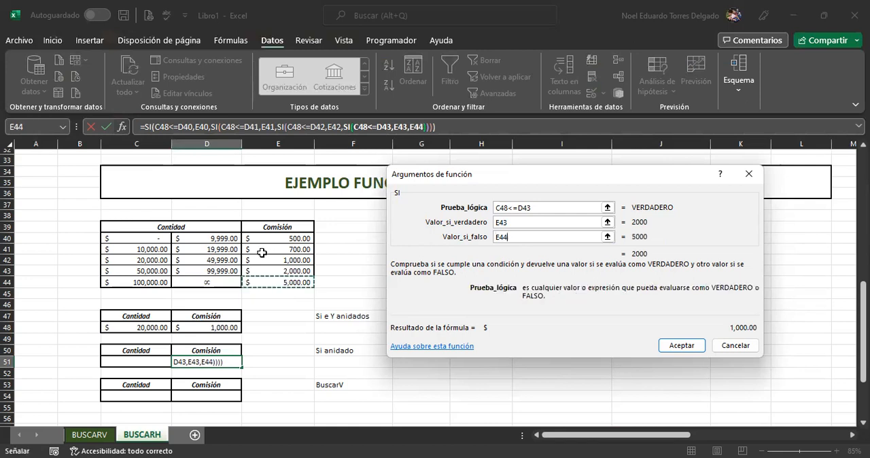
click(684, 346)
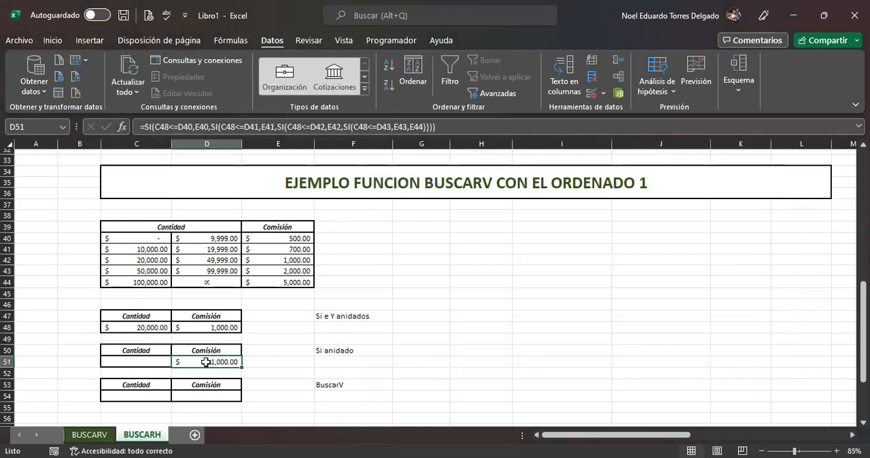
Step: Change the amount in C48 to 55000 to test both commission formulas
click(142, 328)
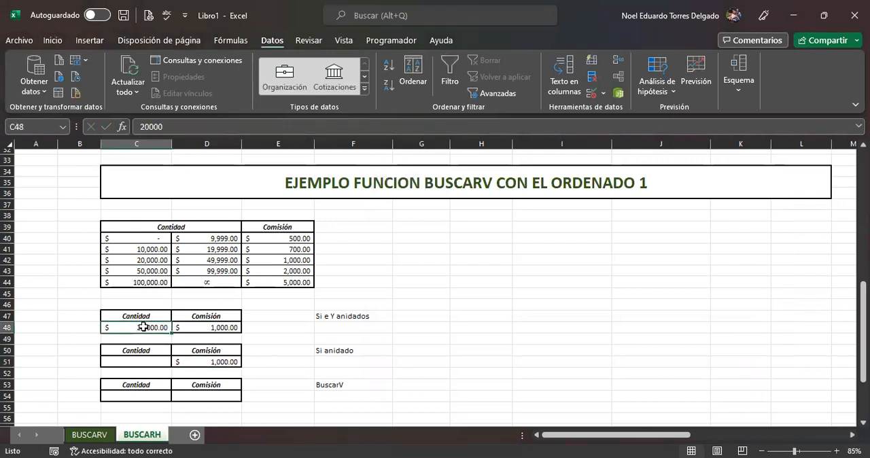
text(55)
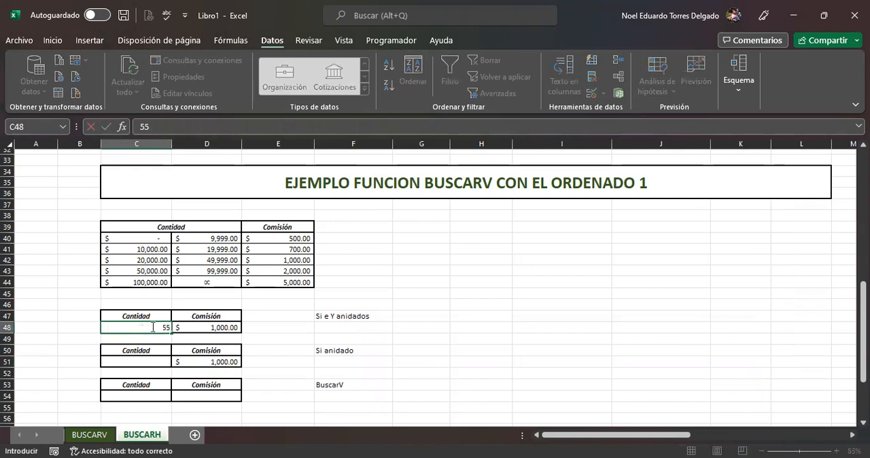
text(000)
key(Return)
Step: Compare the commission results and formulas of the SI and Y version in D48 and the nested SI version in D51
click(196, 328)
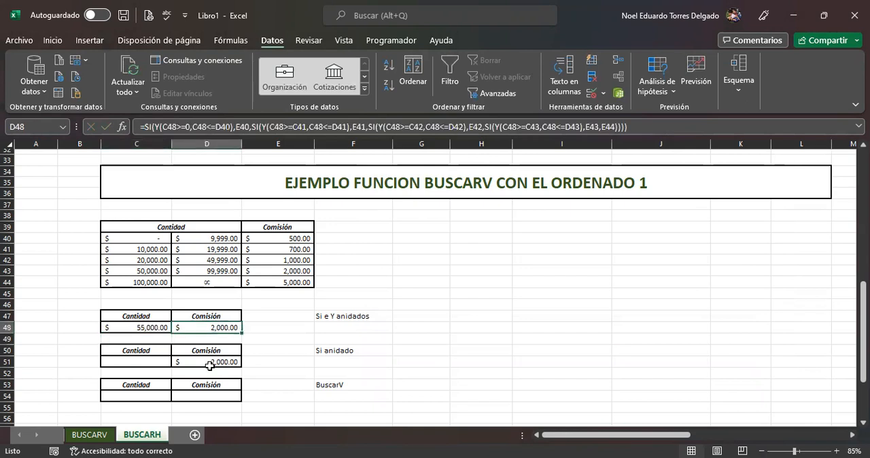
click(209, 366)
click(213, 328)
click(216, 360)
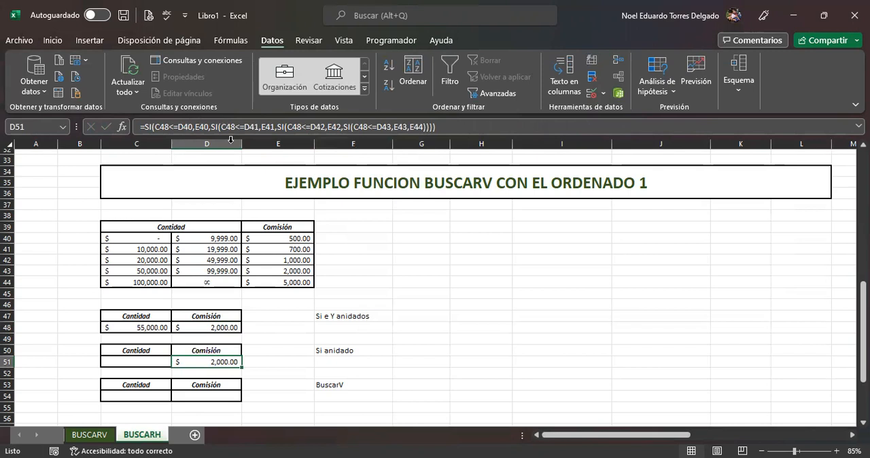
click(224, 328)
click(219, 363)
click(216, 327)
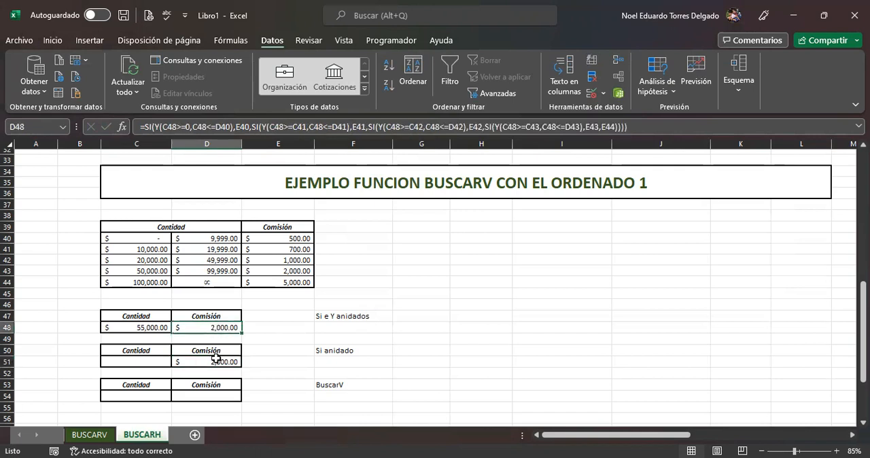
click(217, 361)
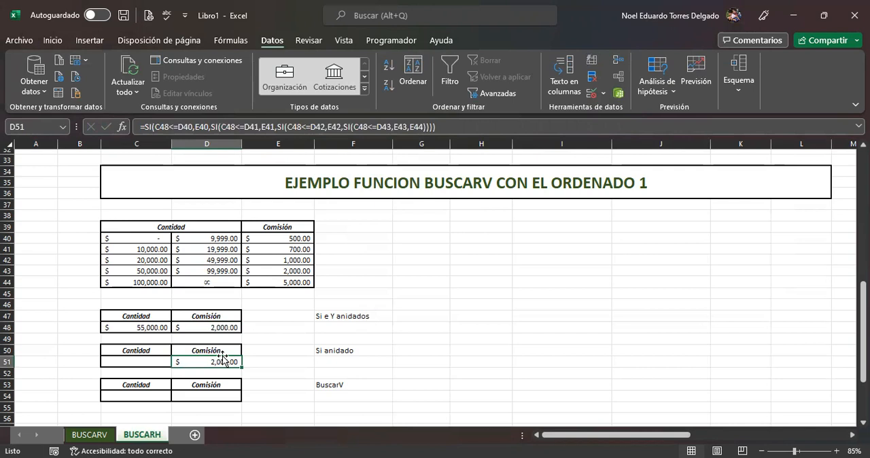
Step: Insert the BUSCARV function in the commission cell D54 of the BuscarV example and open its arguments
click(221, 400)
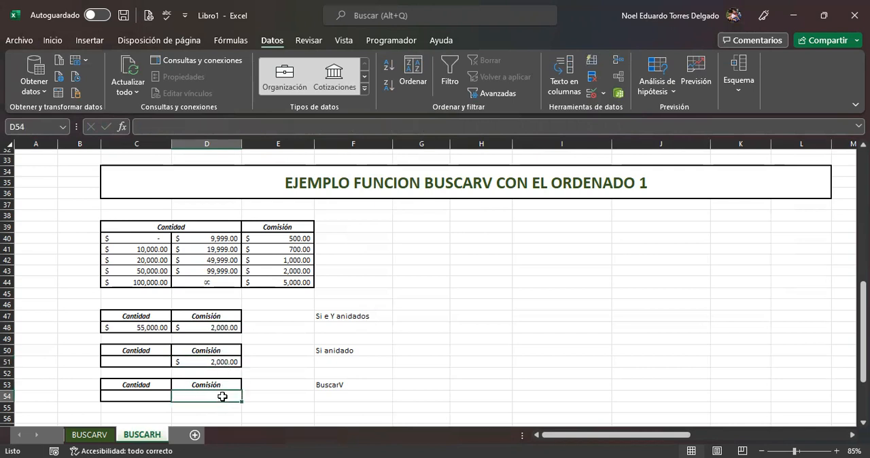
click(324, 388)
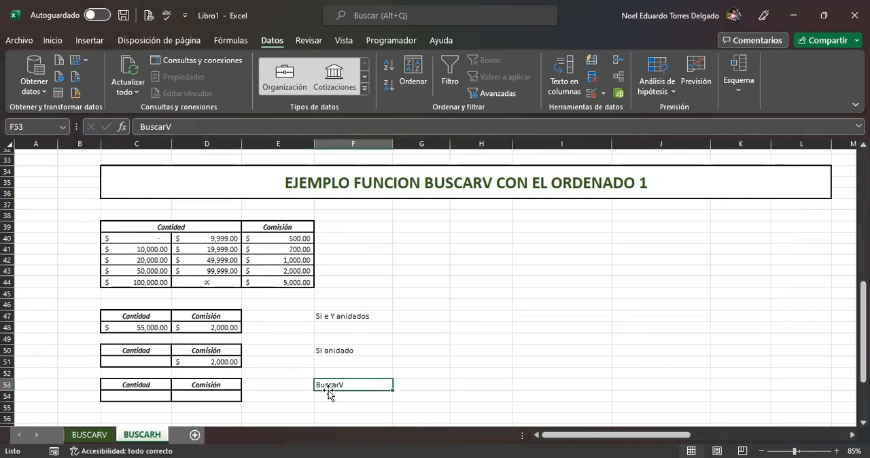
click(223, 397)
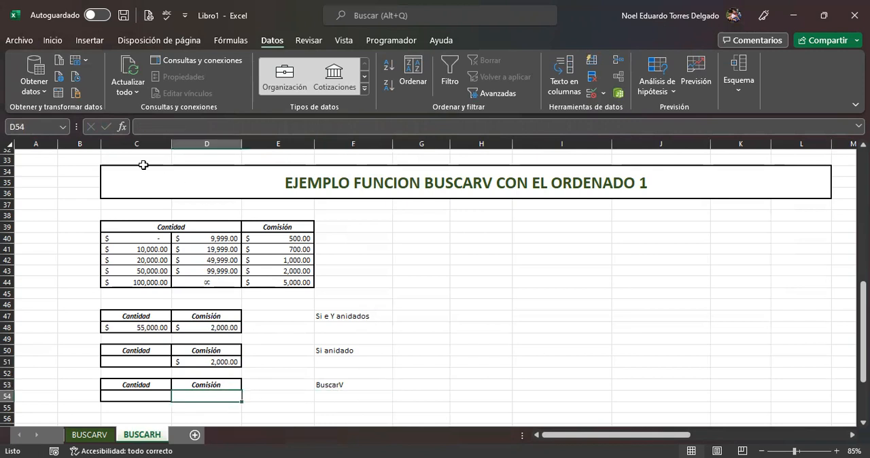
click(122, 127)
click(469, 257)
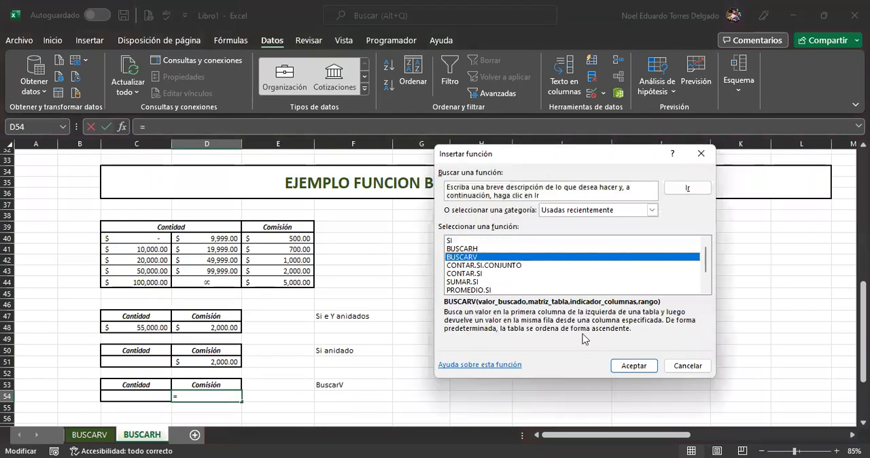
click(634, 367)
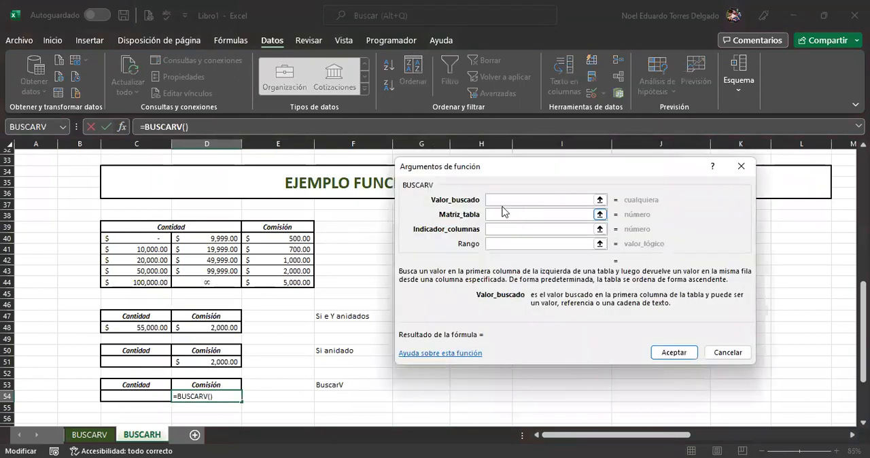
Step: Set the BUSCARV lookup value to C48 and its table array to the commission table C39:E44
click(149, 323)
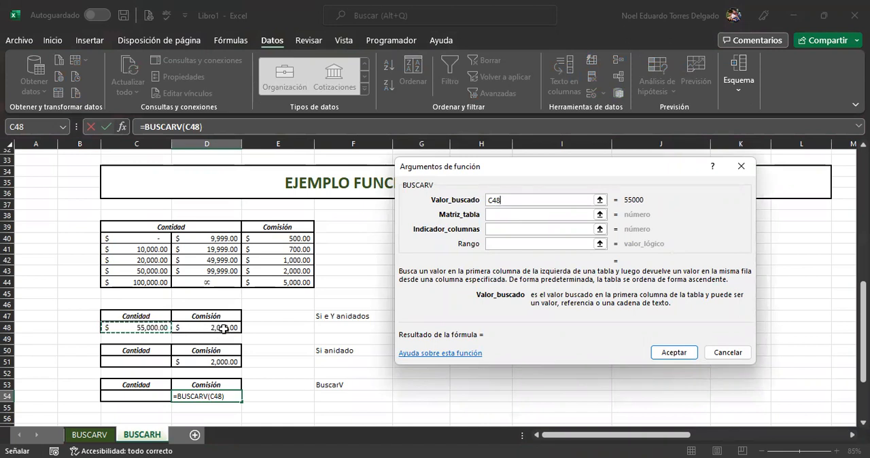
click(517, 214)
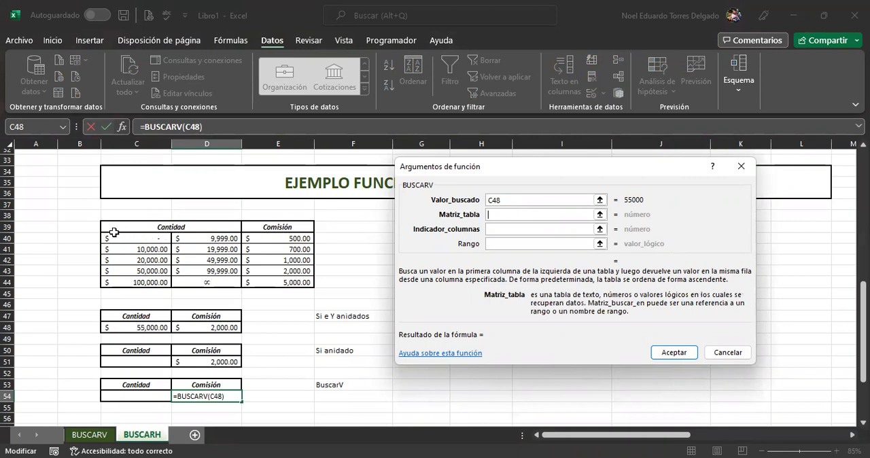
drag(108, 226, 269, 281)
Step: Set the BUSCARV column index to 3 and its range argument to 1 for an approximate match, and accept the formula
click(508, 228)
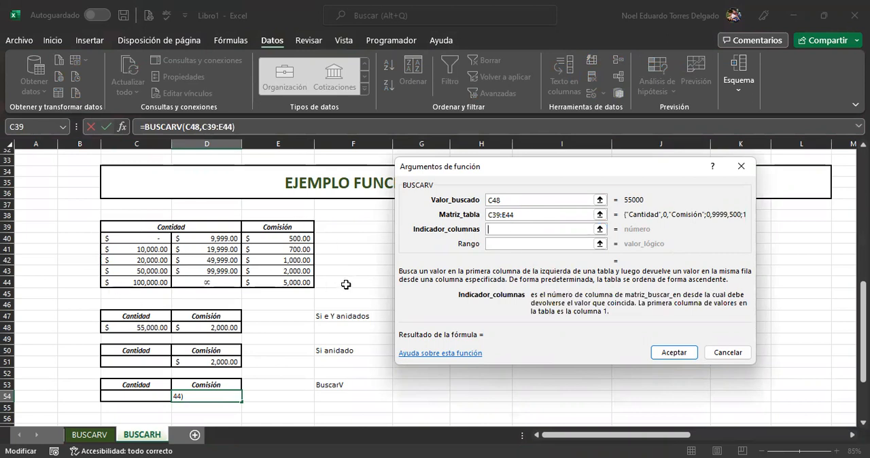
text(3)
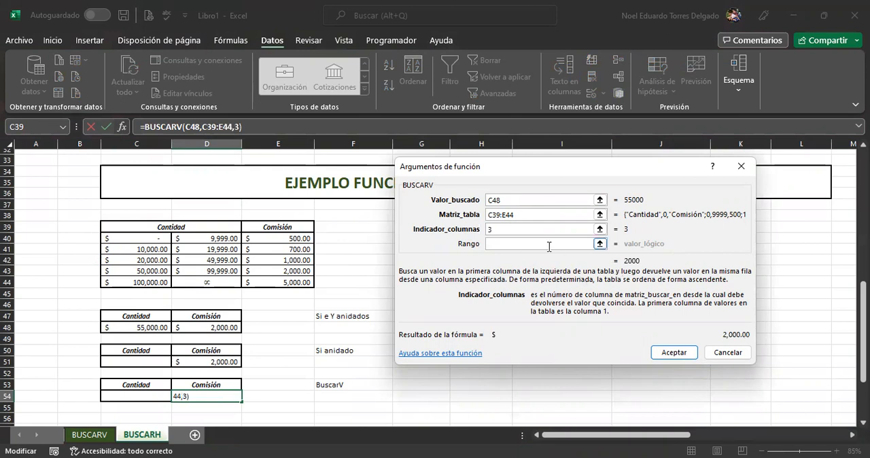
click(523, 244)
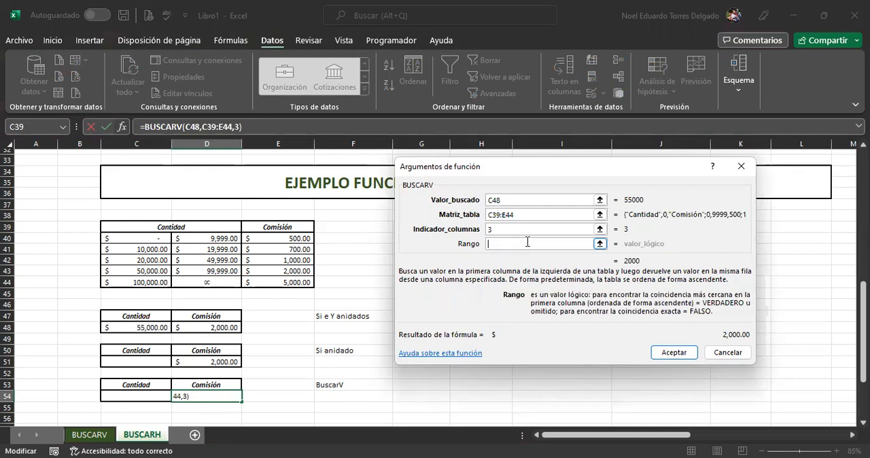
text(1)
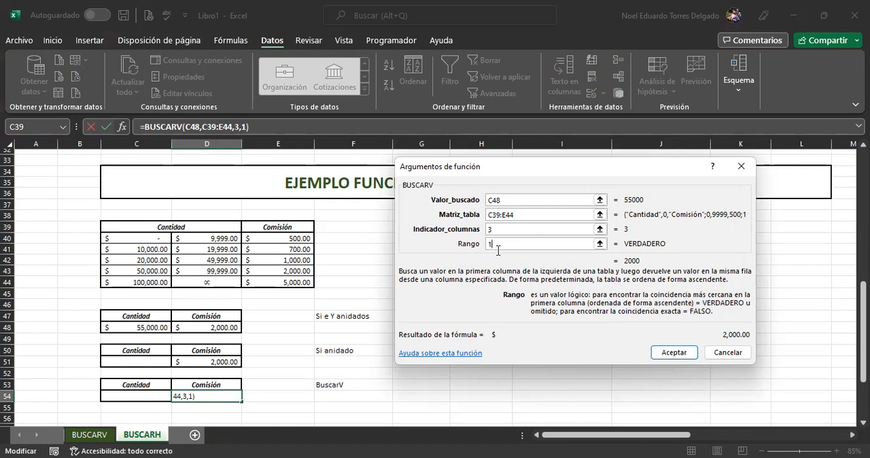
click(671, 351)
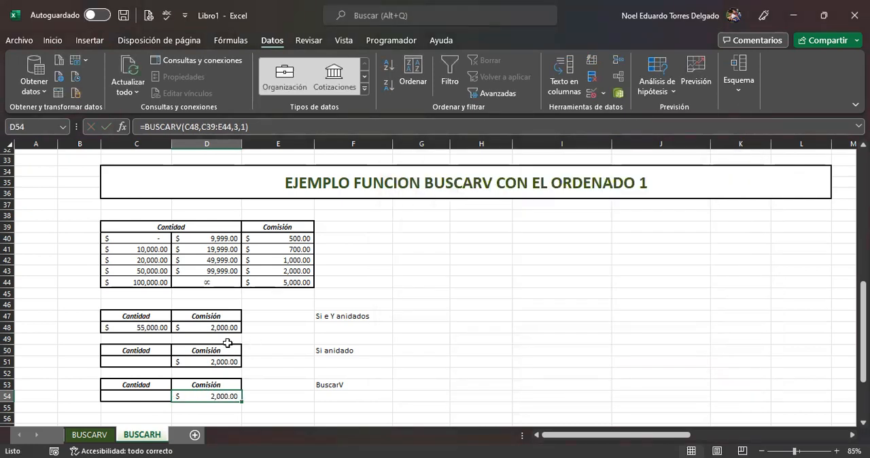
Step: Set the test quantity in C48 to 150000 to check all three commission formulas
click(147, 326)
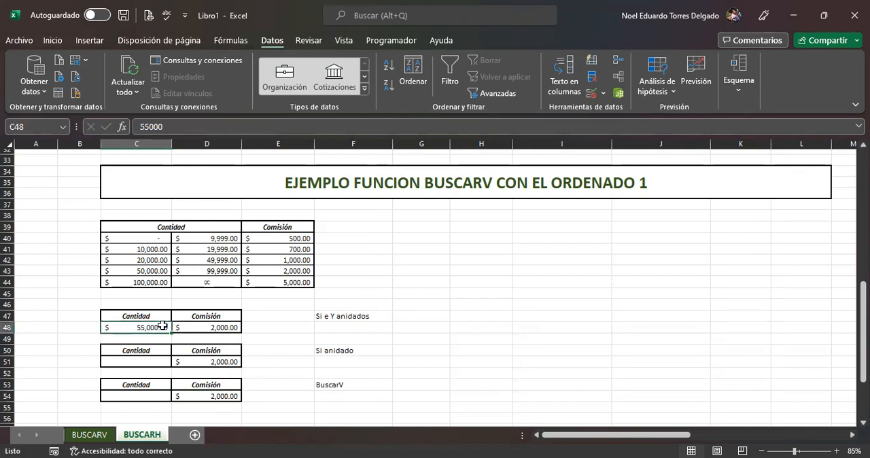
text(1)
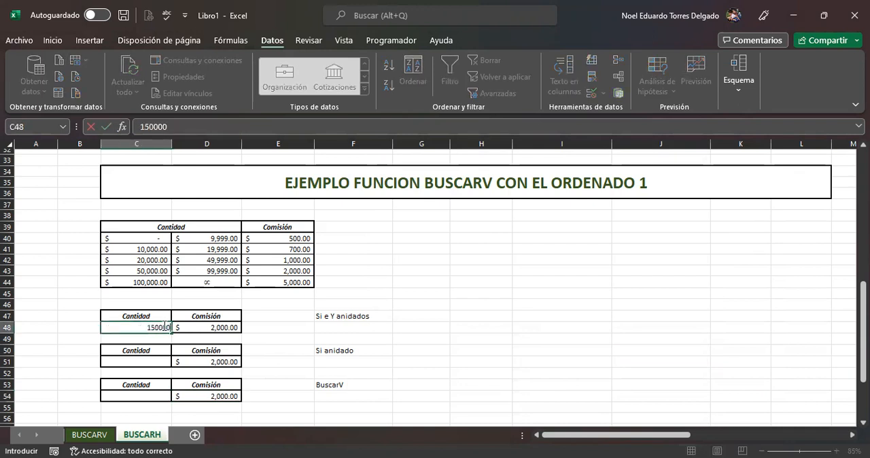
text(50,000)
key(Return)
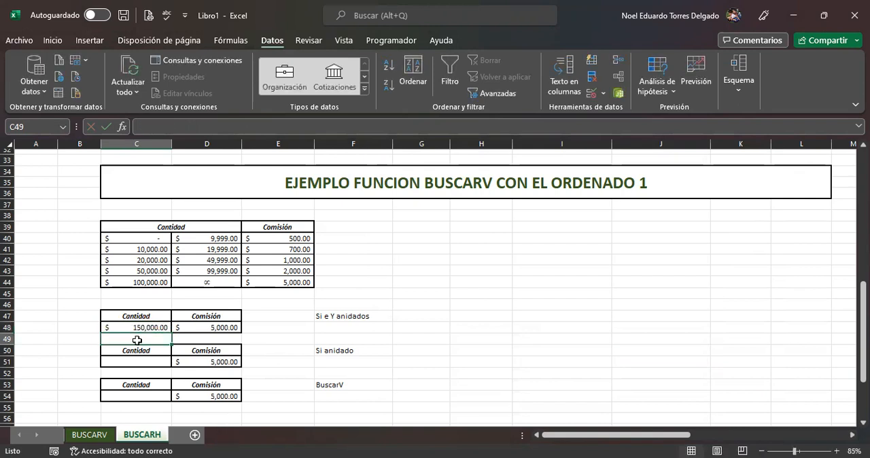
Step: Set the test quantity in C48 to 15000 to check the commissions against another range
click(143, 327)
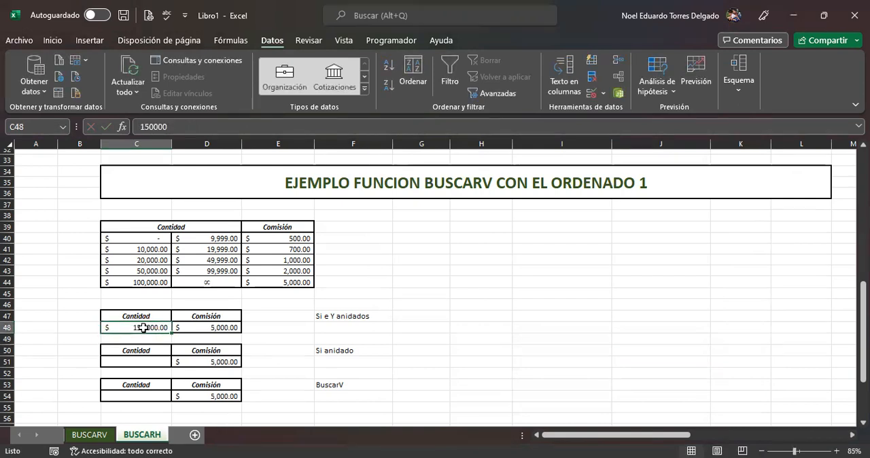
text(15)
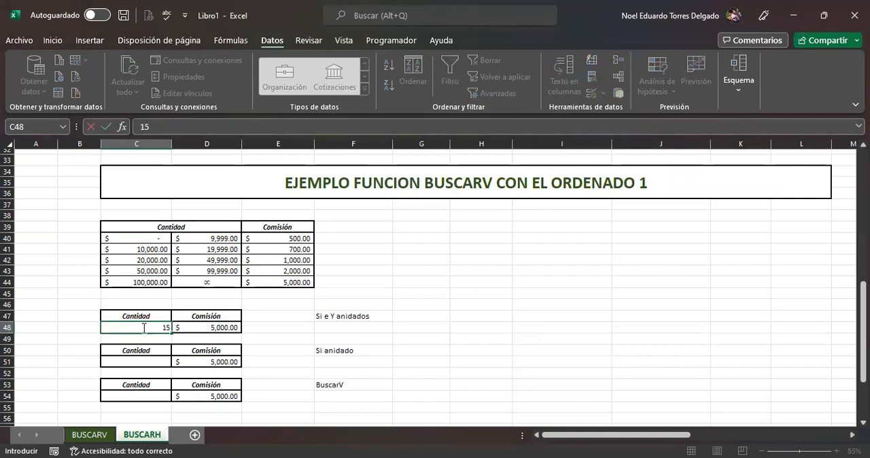
click(251, 340)
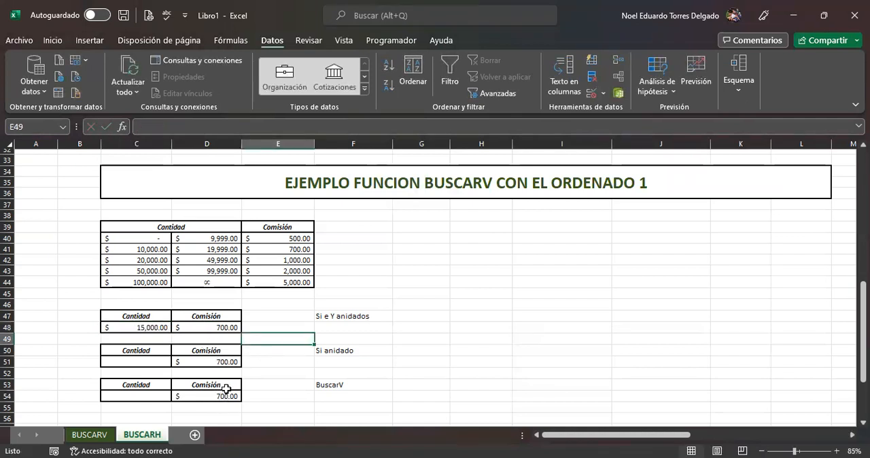
Step: Compare the commission formulas of the SI and Y, nested SI and BUSCARV versions in D48, D51 and D54
click(218, 328)
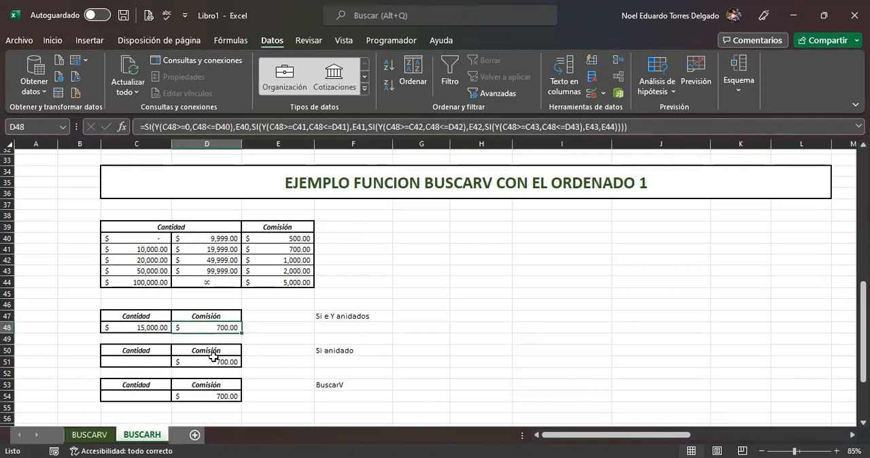
click(214, 361)
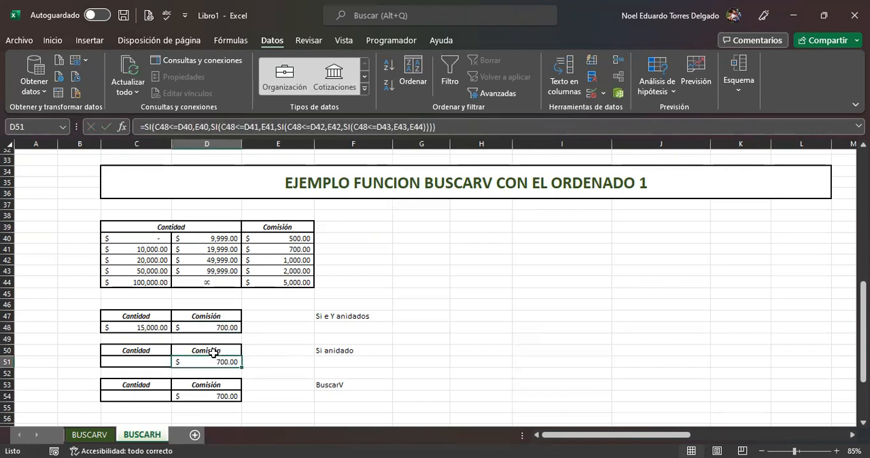
click(219, 393)
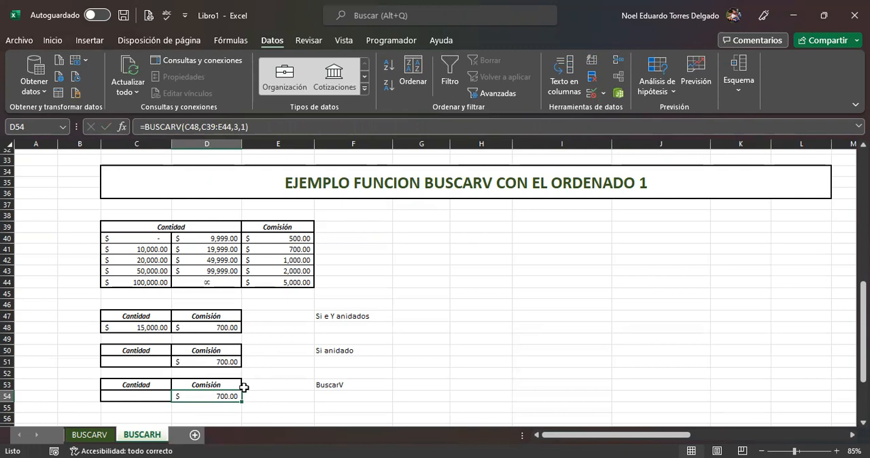
Step: Review the lookup value, table array, column index and range arguments of the BUSCARV formula in D54, and accept them
click(121, 127)
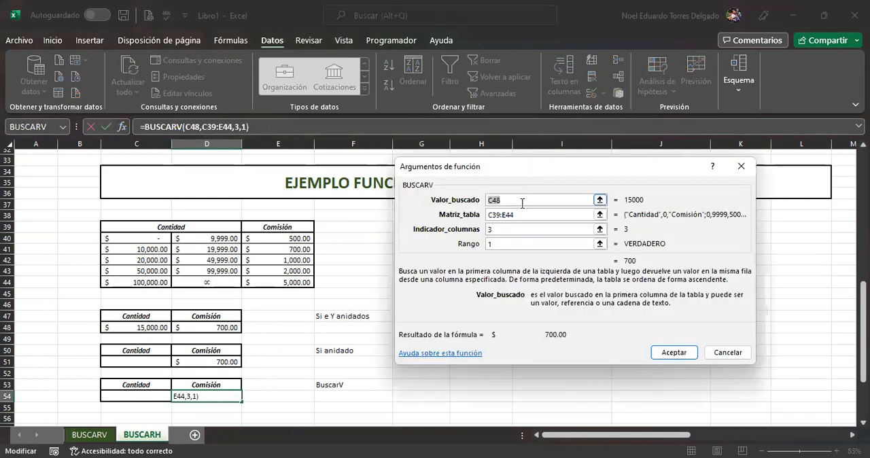
click(505, 198)
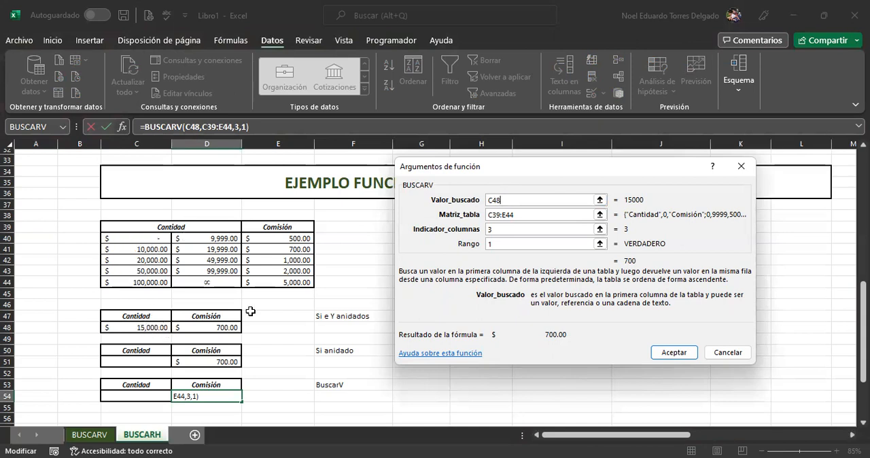
click(526, 218)
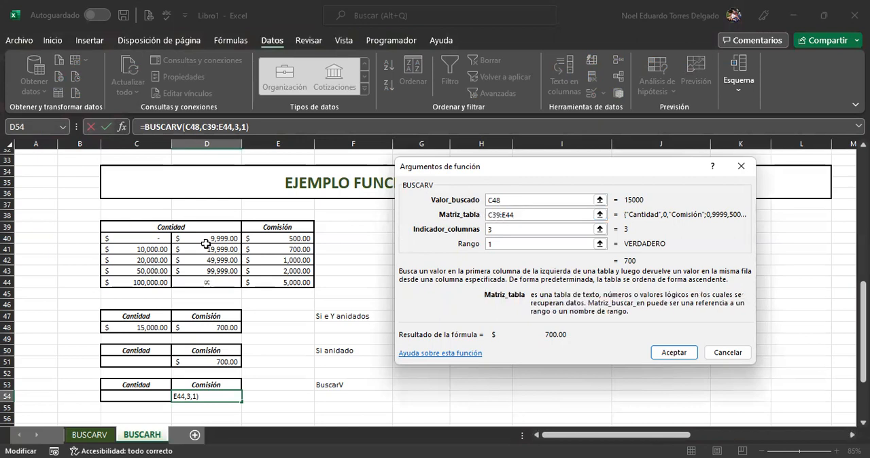
click(506, 229)
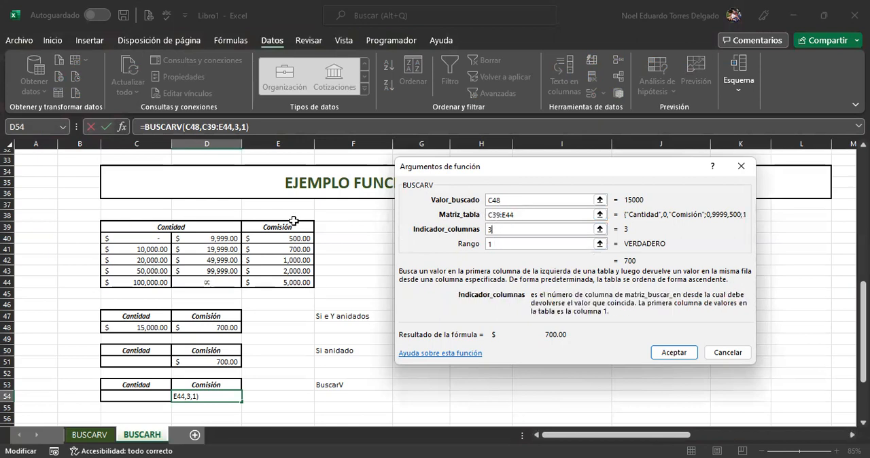
click(489, 243)
text(1)
click(499, 242)
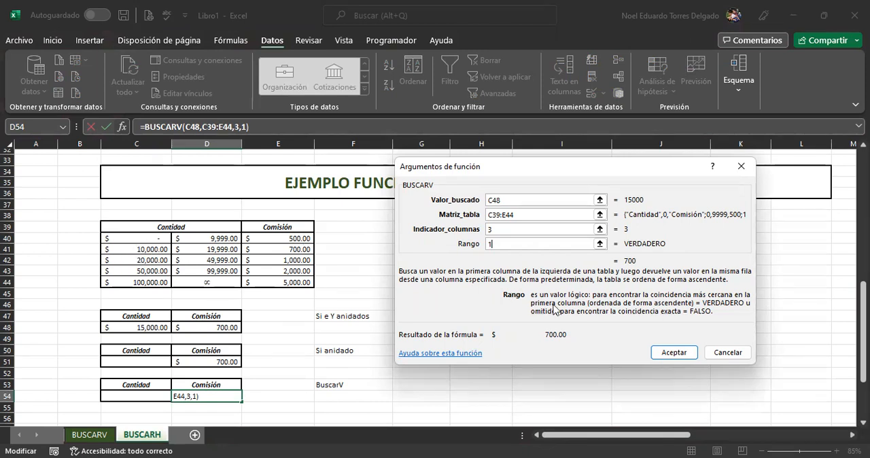
click(671, 353)
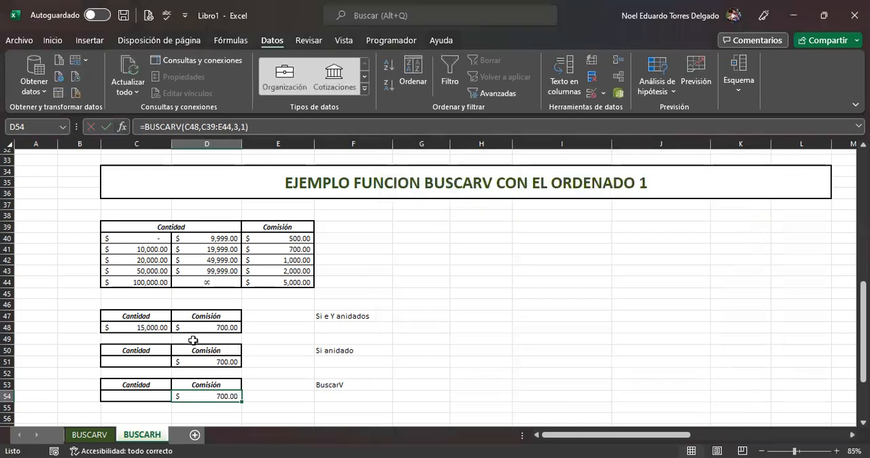
Step: Set the test quantity in C48 to 49000
click(149, 327)
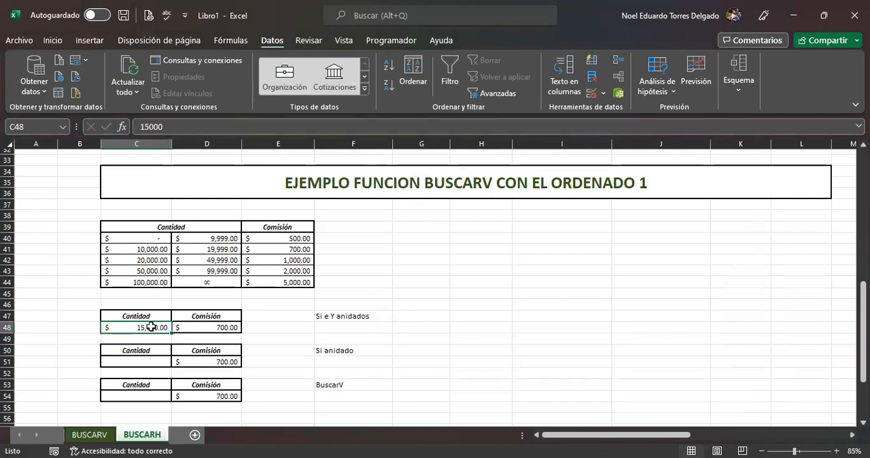
text(49000)
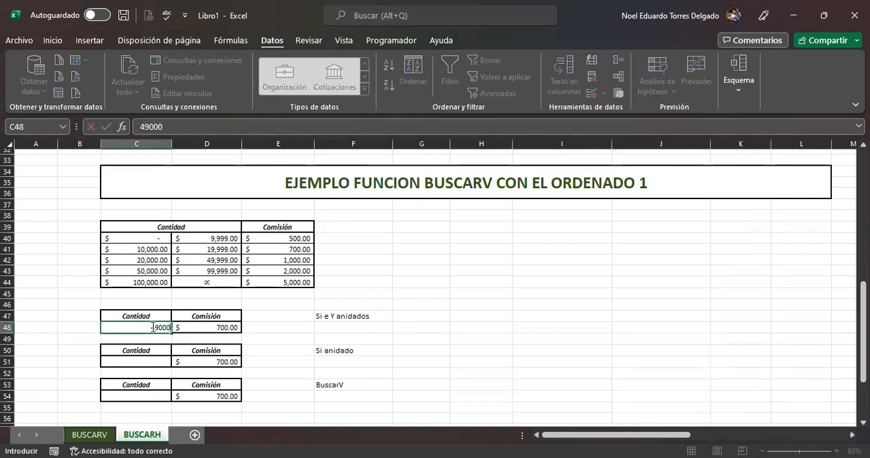
key(Return)
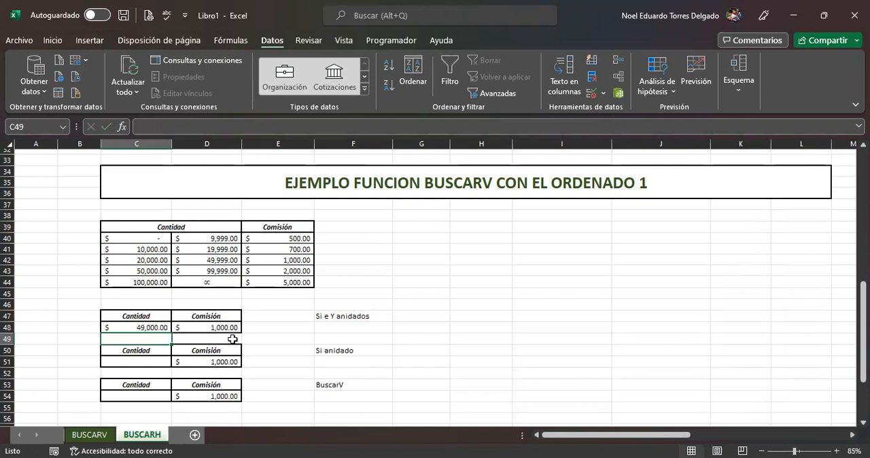
click(153, 327)
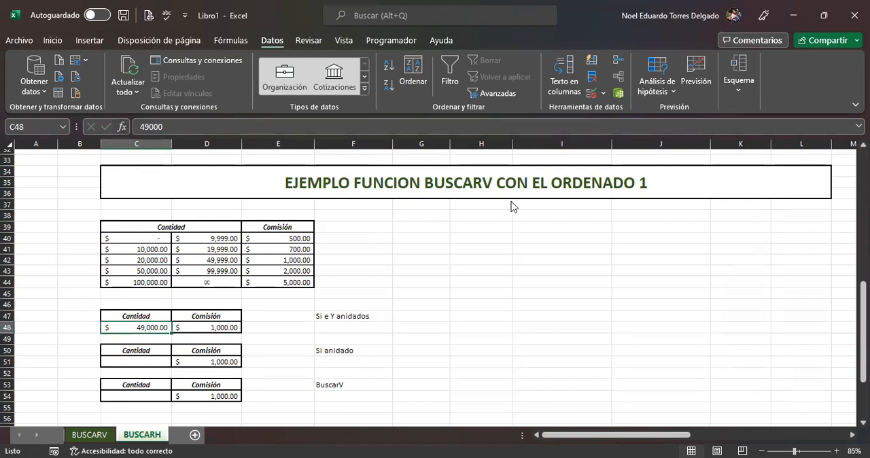
key(shift+F3)
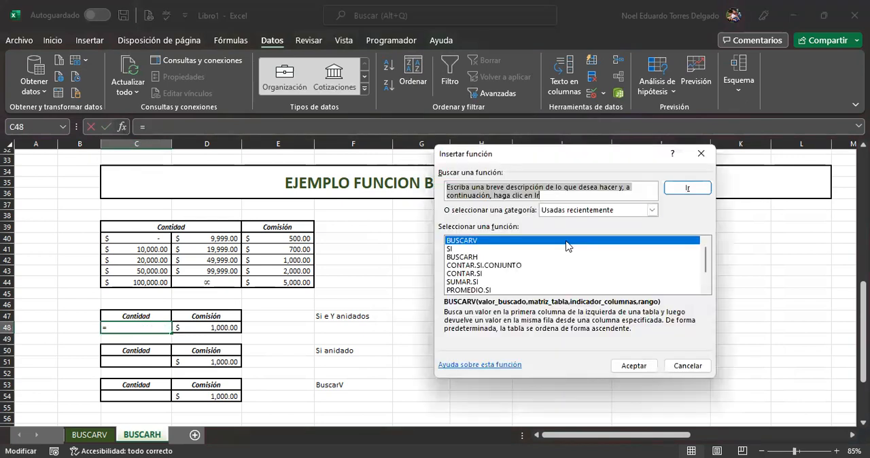
click(707, 160)
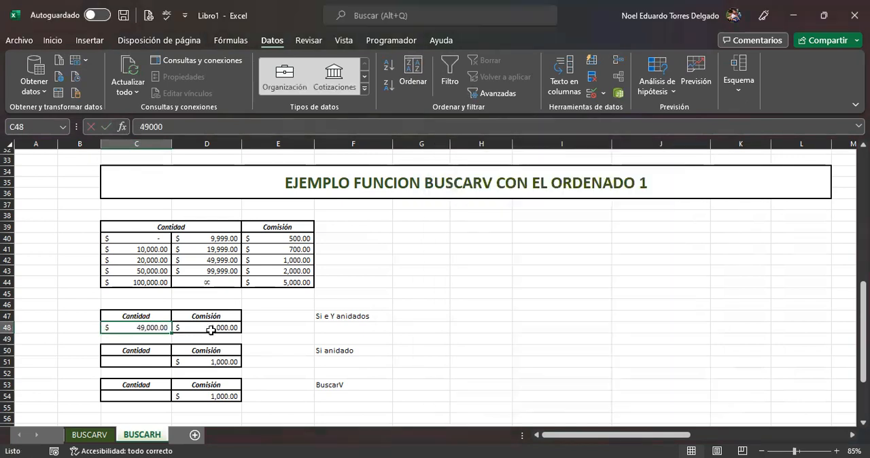
Step: Examine the arguments of the BUSCARV formula in D54 again for the new quantity and close them by accepting
click(212, 396)
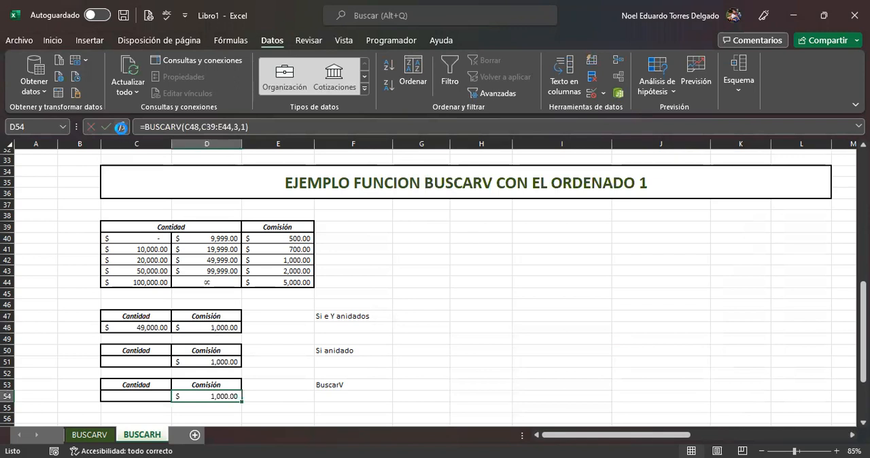
key(shift+F3)
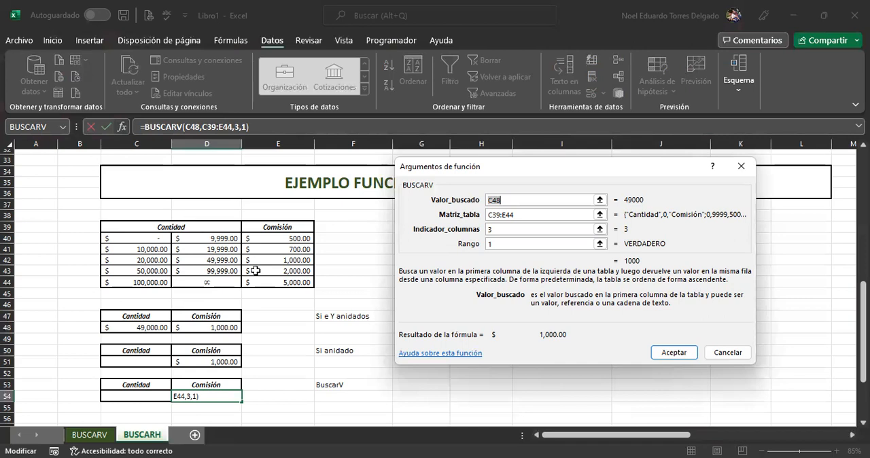
click(688, 351)
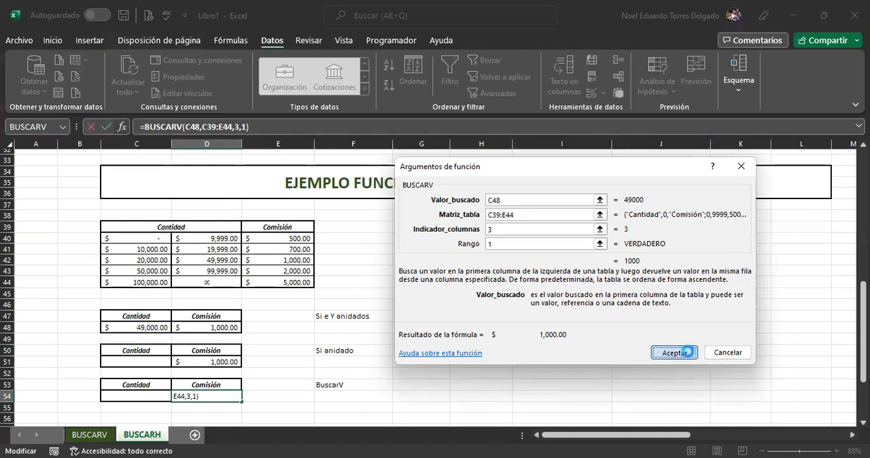
Step: Compare the length of the SI and Y formula in D48 and the nested SI formula in D51 with the BUSCARV formula in D54
click(229, 327)
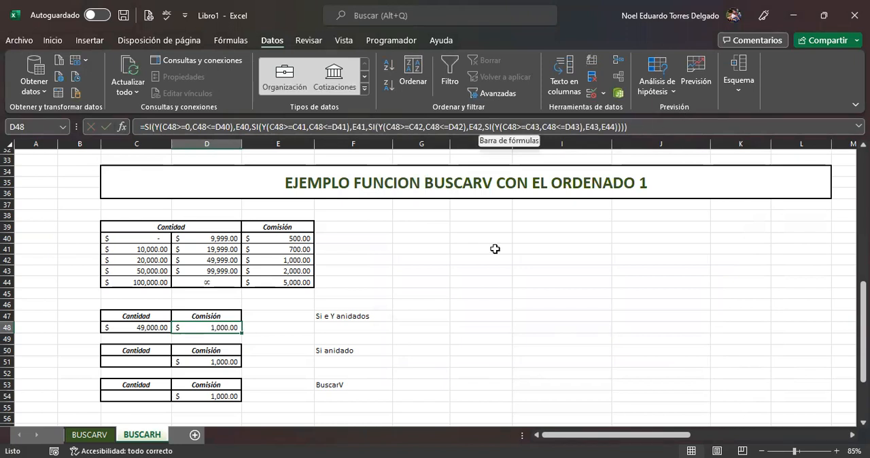
click(223, 360)
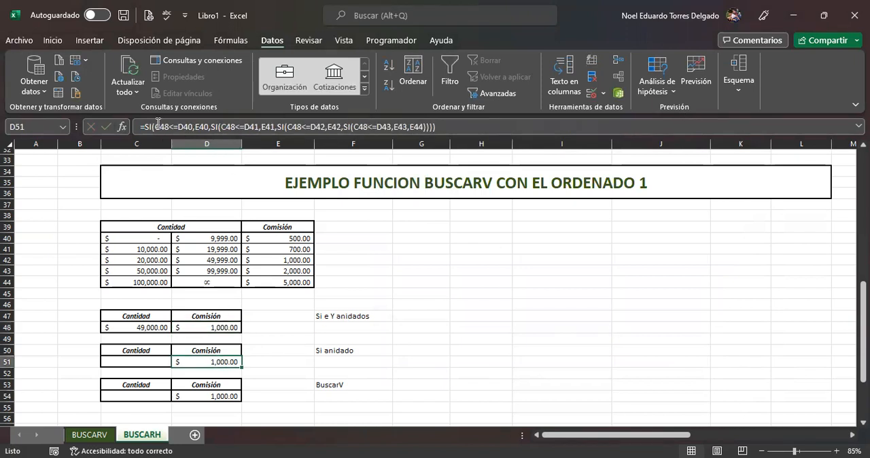
click(219, 397)
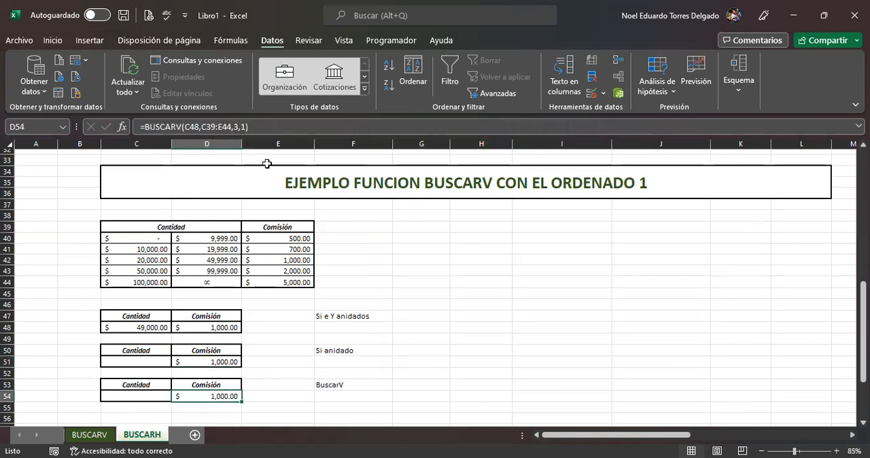